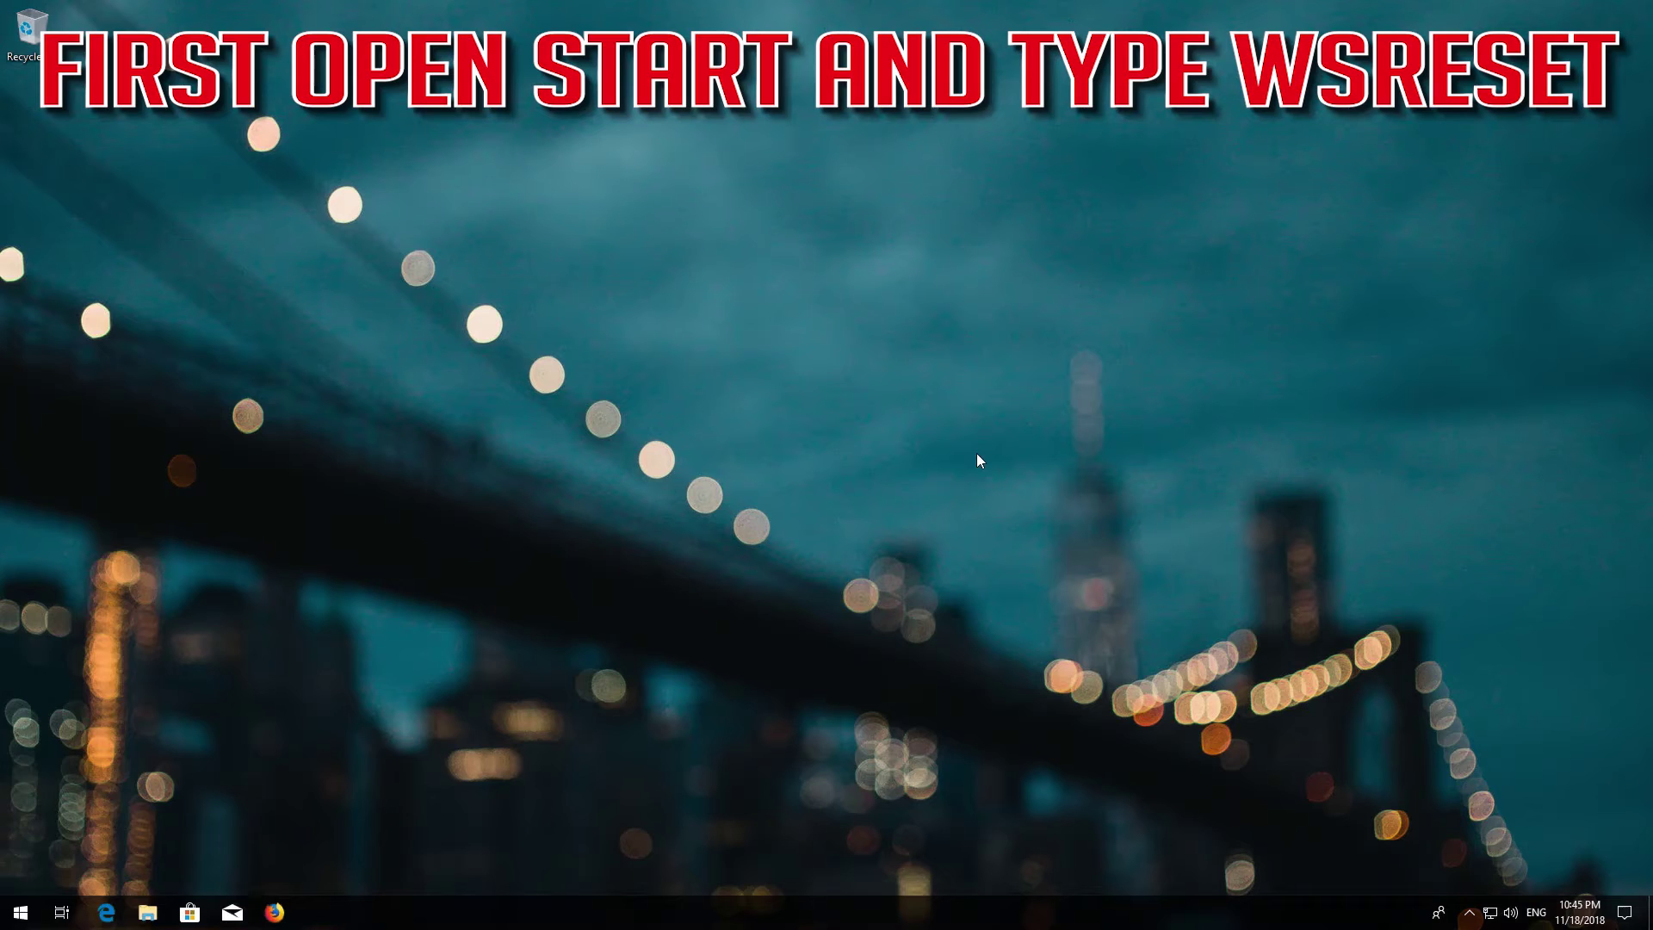
Run wsreset to clear the Microsoft Store cache, then close the reopened Store
{"action": "key", "text": "super"}
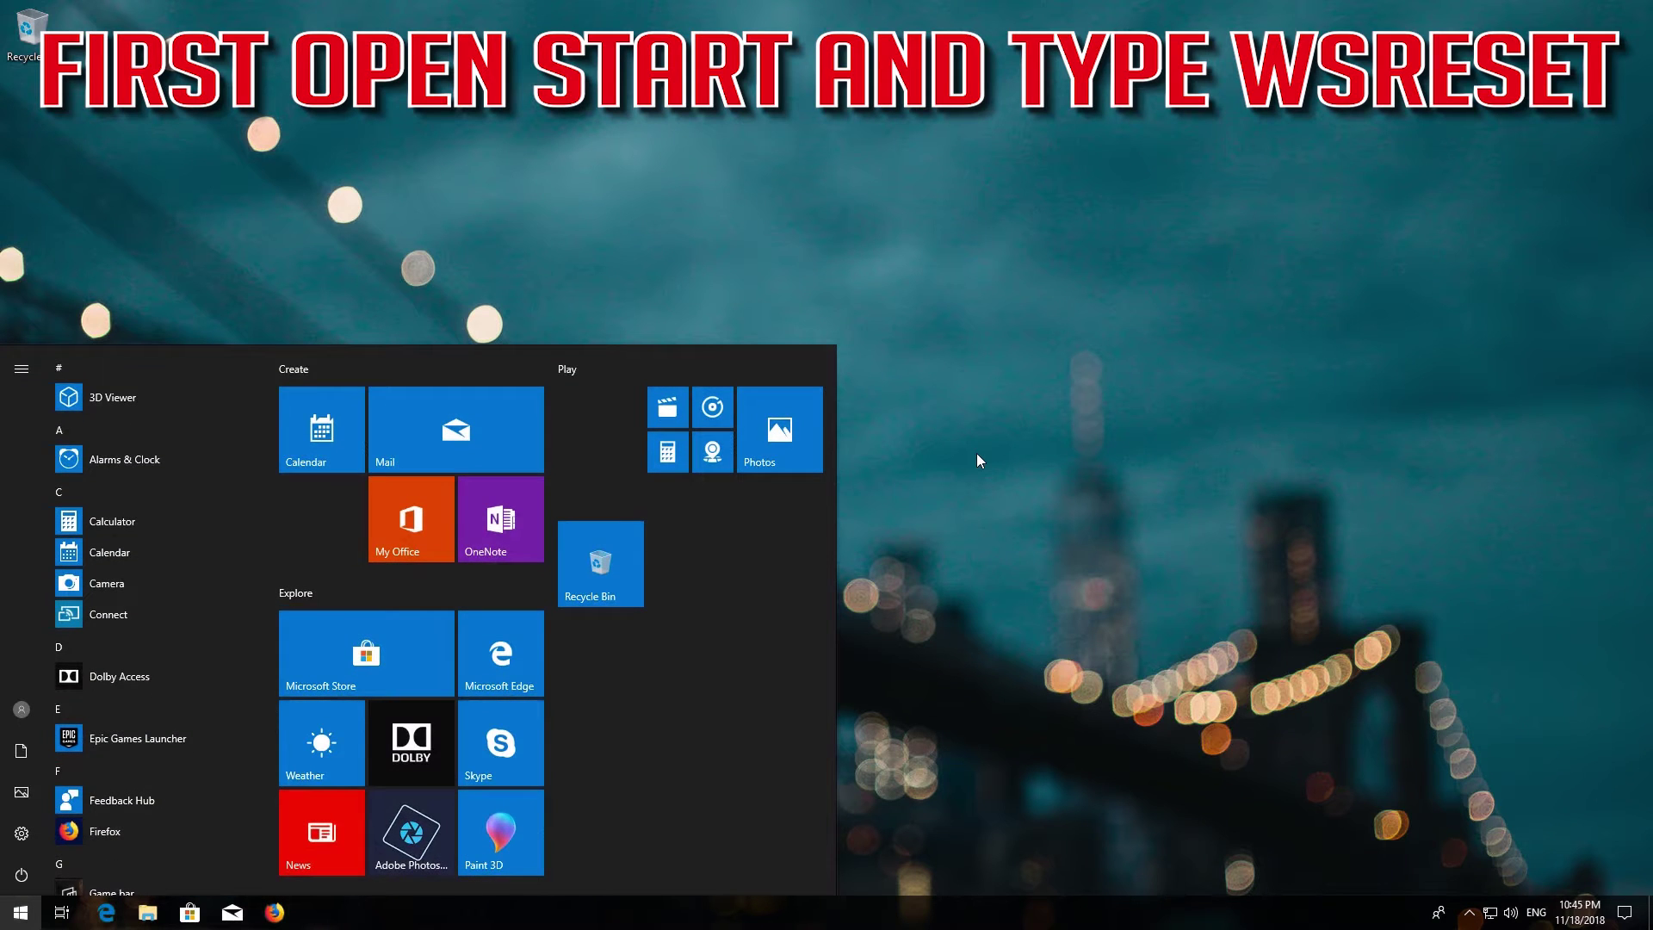
{"action": "type", "text": "wsreset"}
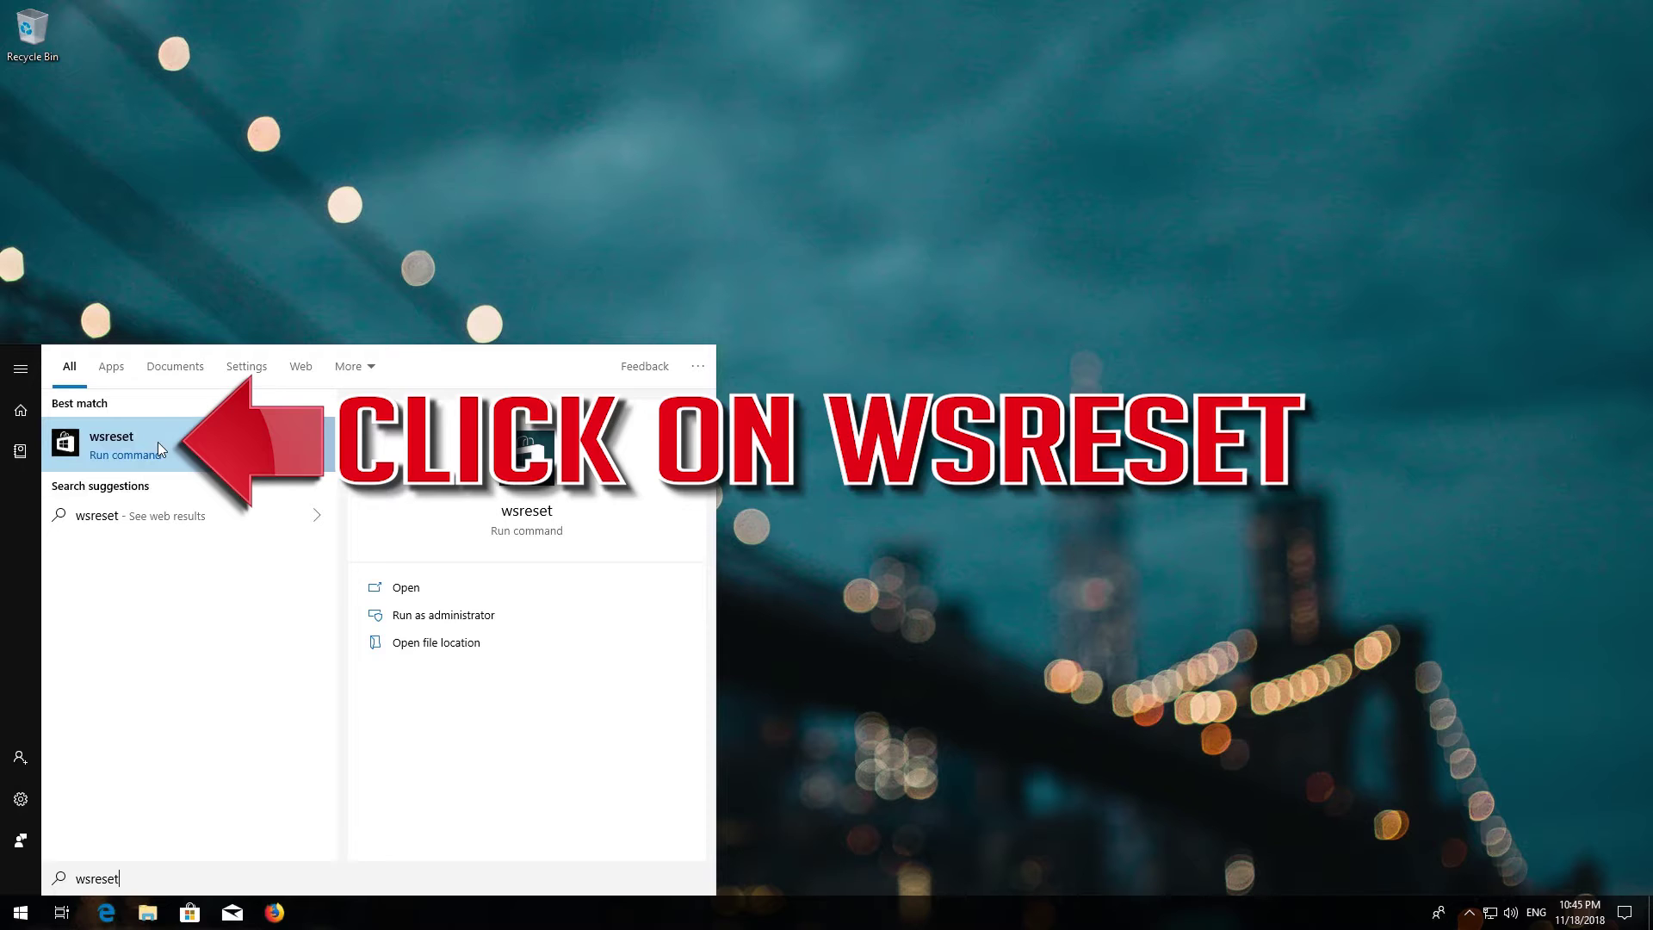
{"action": "left_click", "coordinate": [157, 443]}
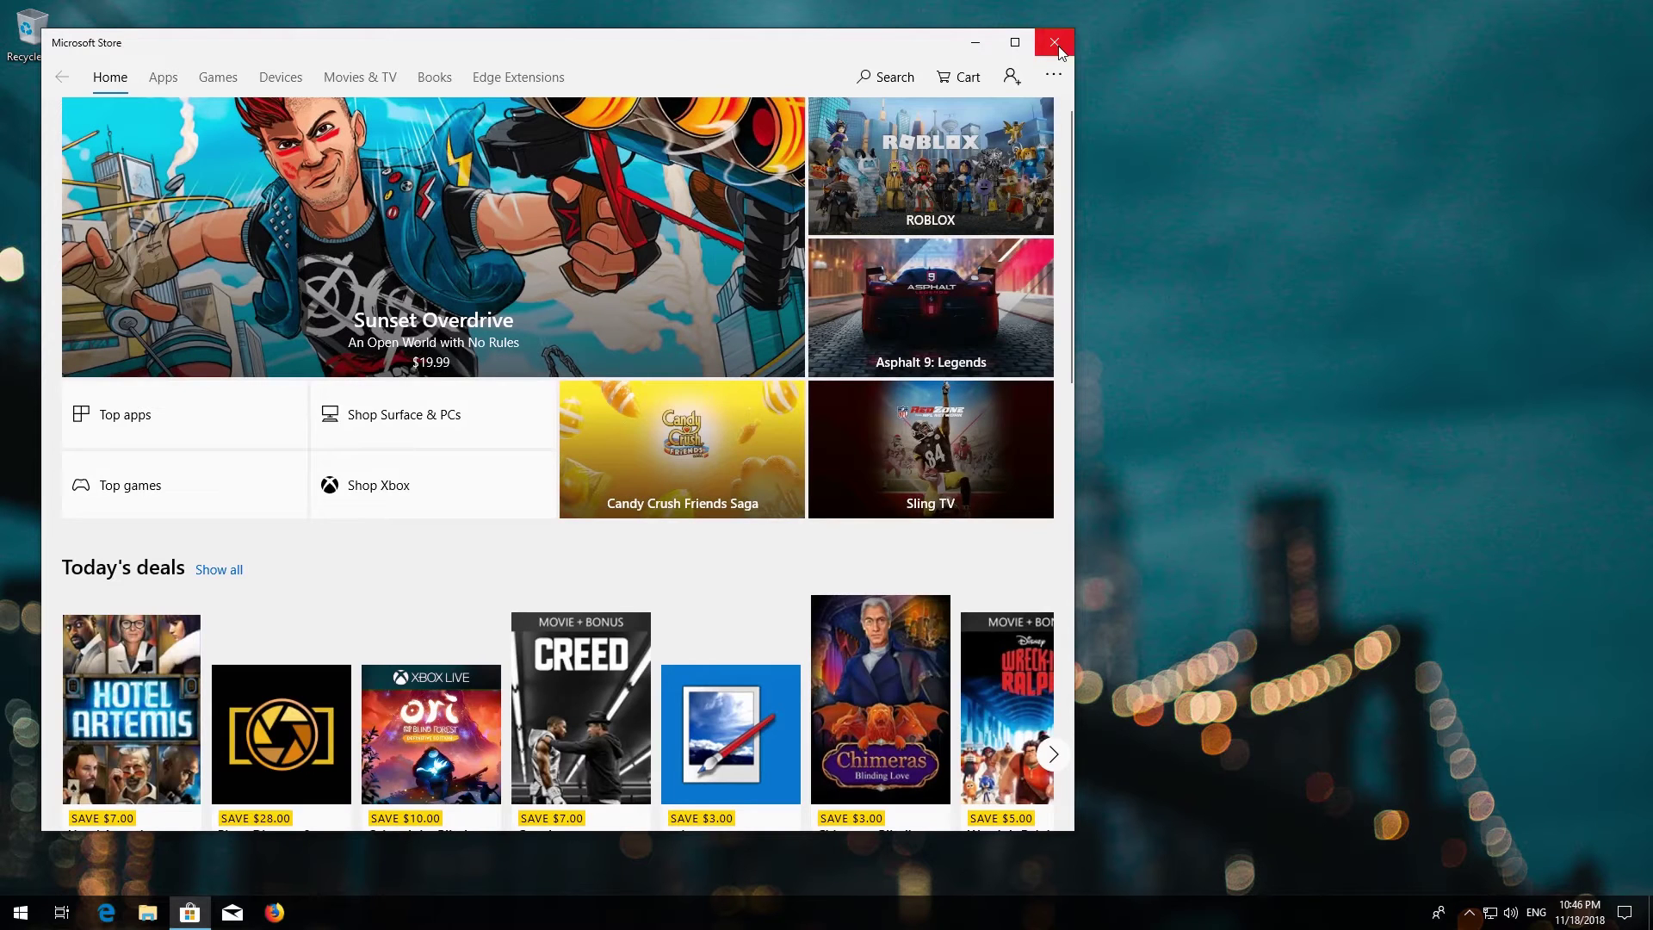
{"action": "left_click", "coordinate": [1055, 42]}
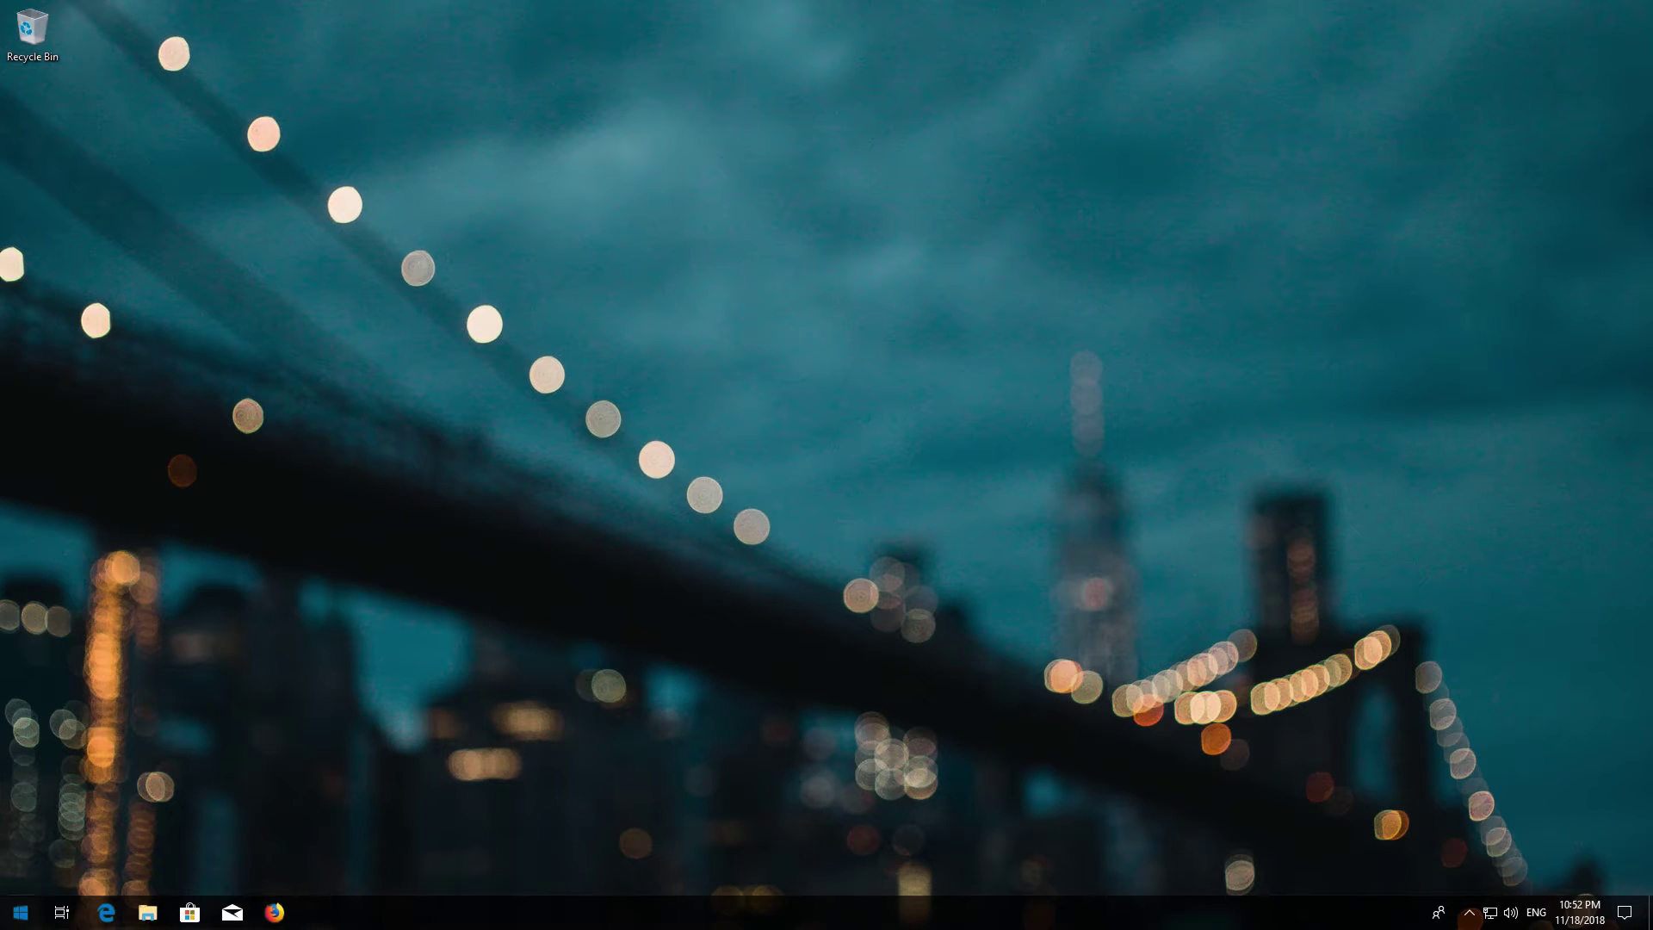
Restart the computer from the Start menu's Power options
{"action": "left_click", "coordinate": [21, 911]}
{"action": "left_click", "coordinate": [21, 874]}
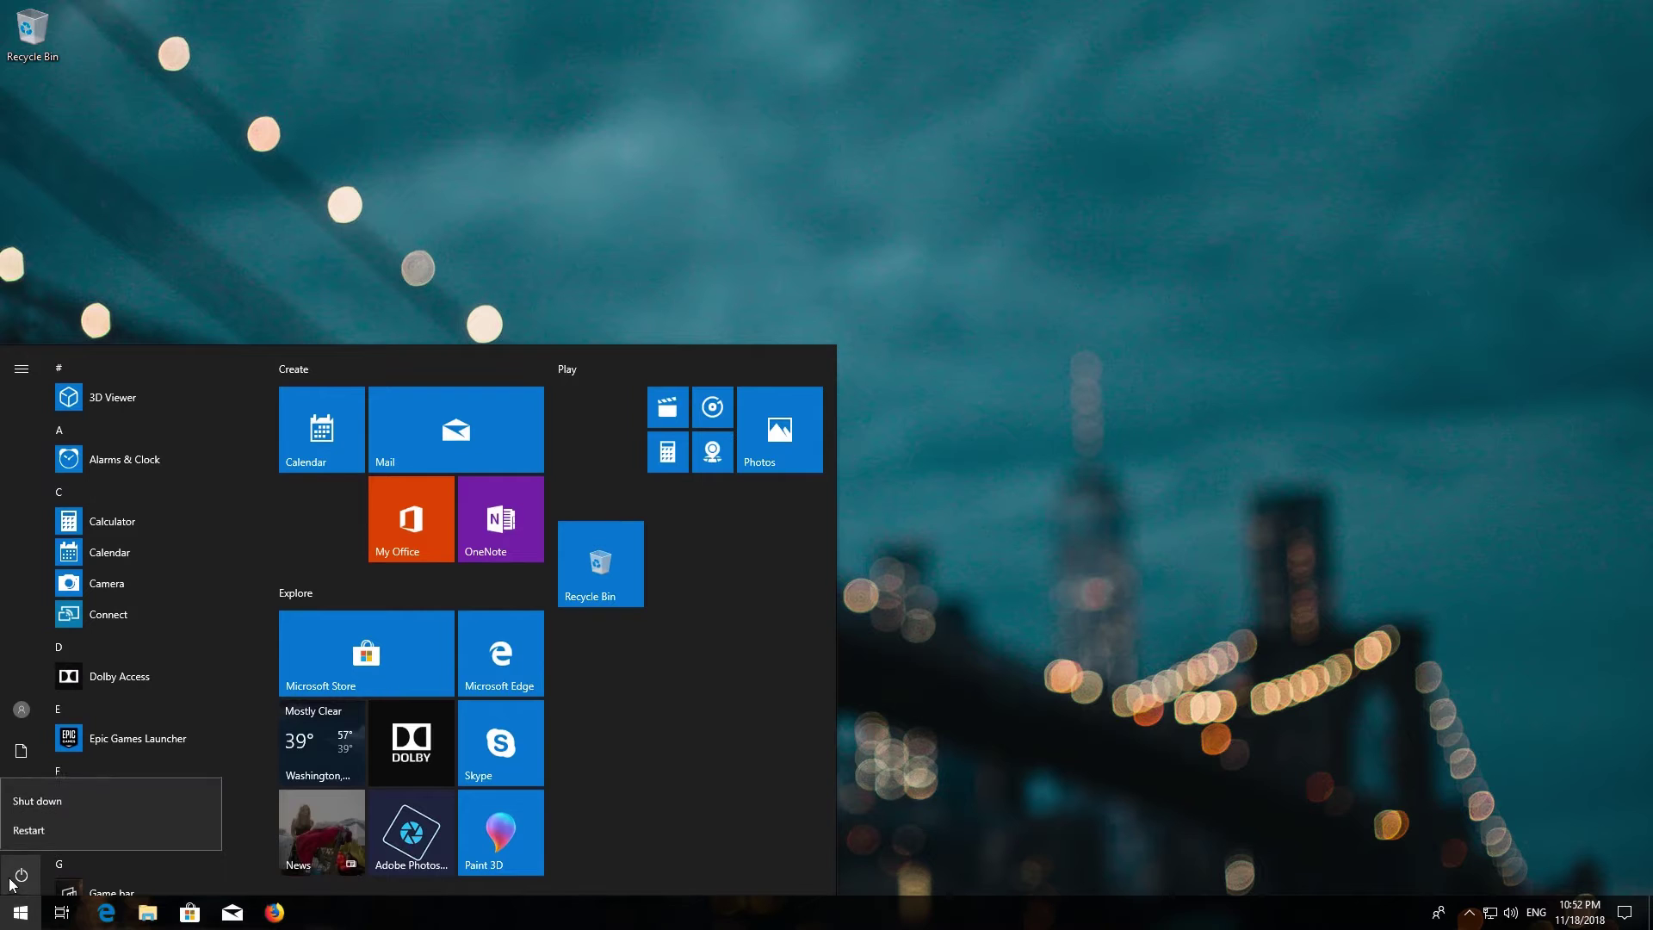
{"action": "left_click", "coordinate": [35, 825]}
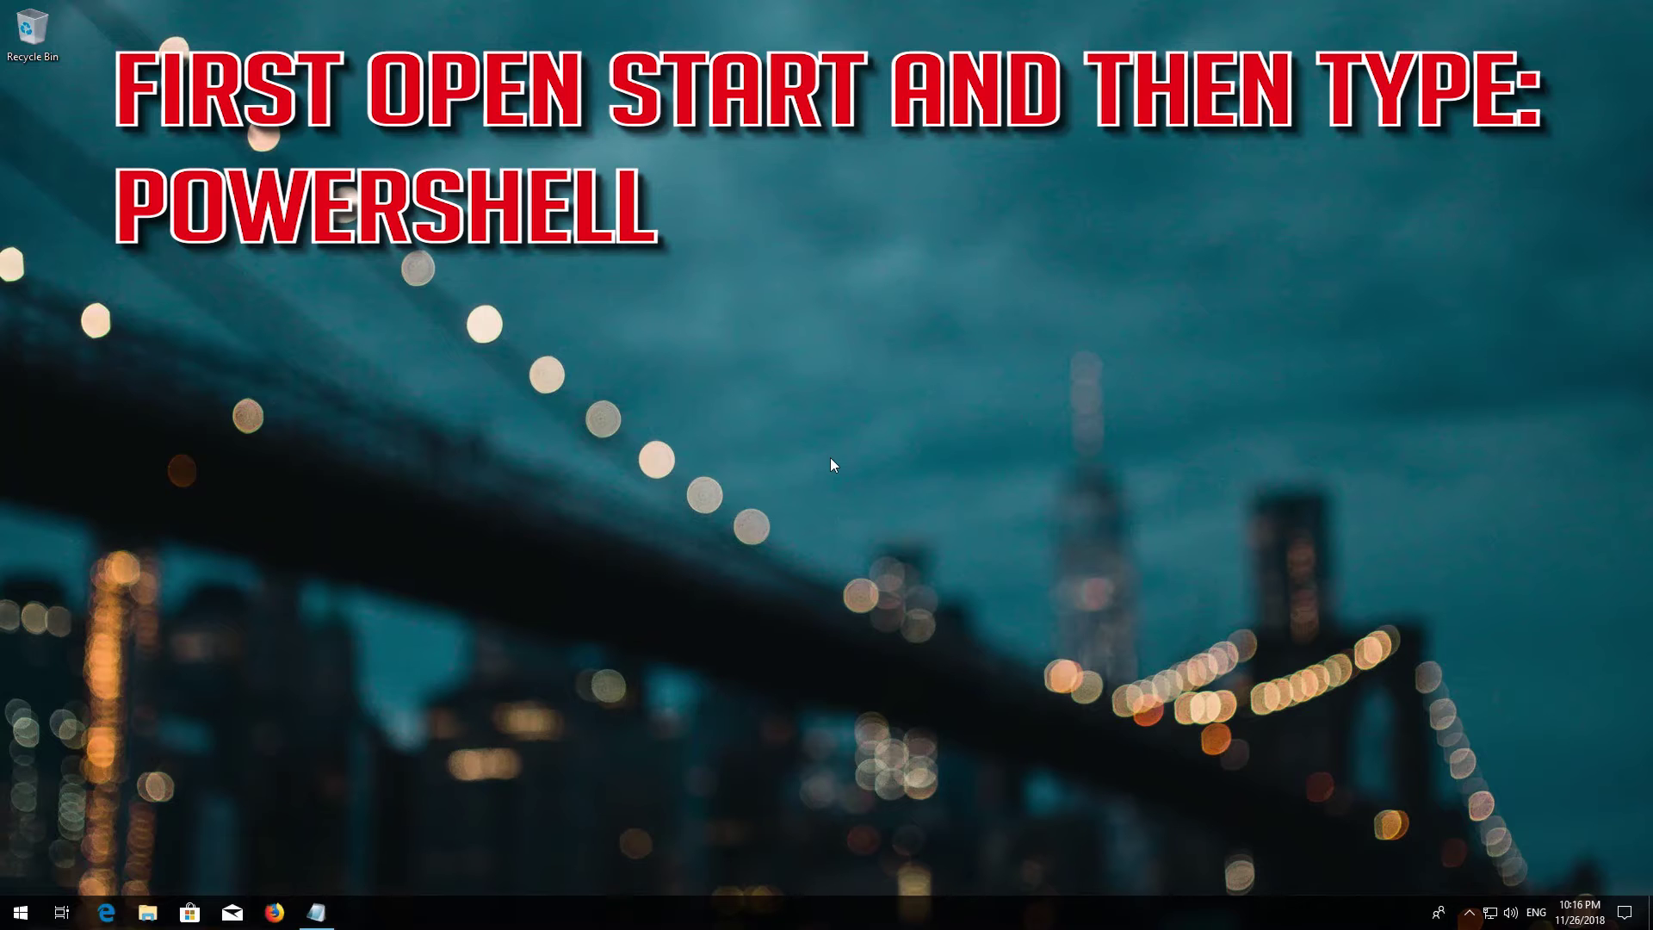
Launch Windows PowerShell as administrator from Start search, approving the elevation prompt
{"action": "key", "text": "super"}
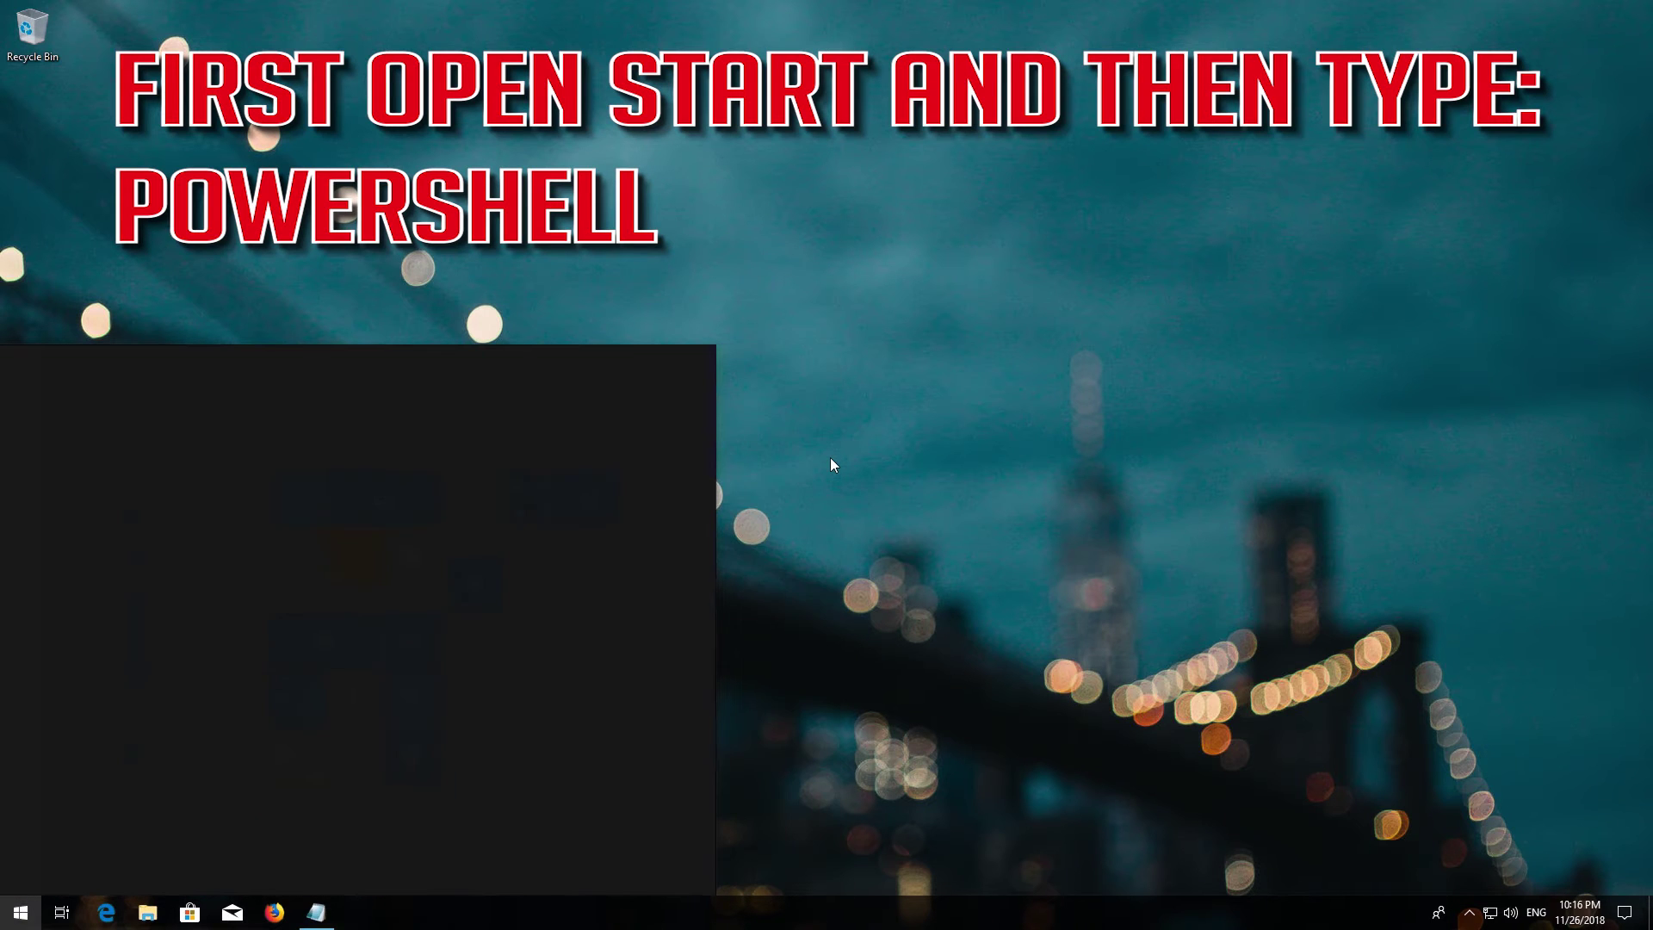
{"action": "type", "text": "poweshell"}
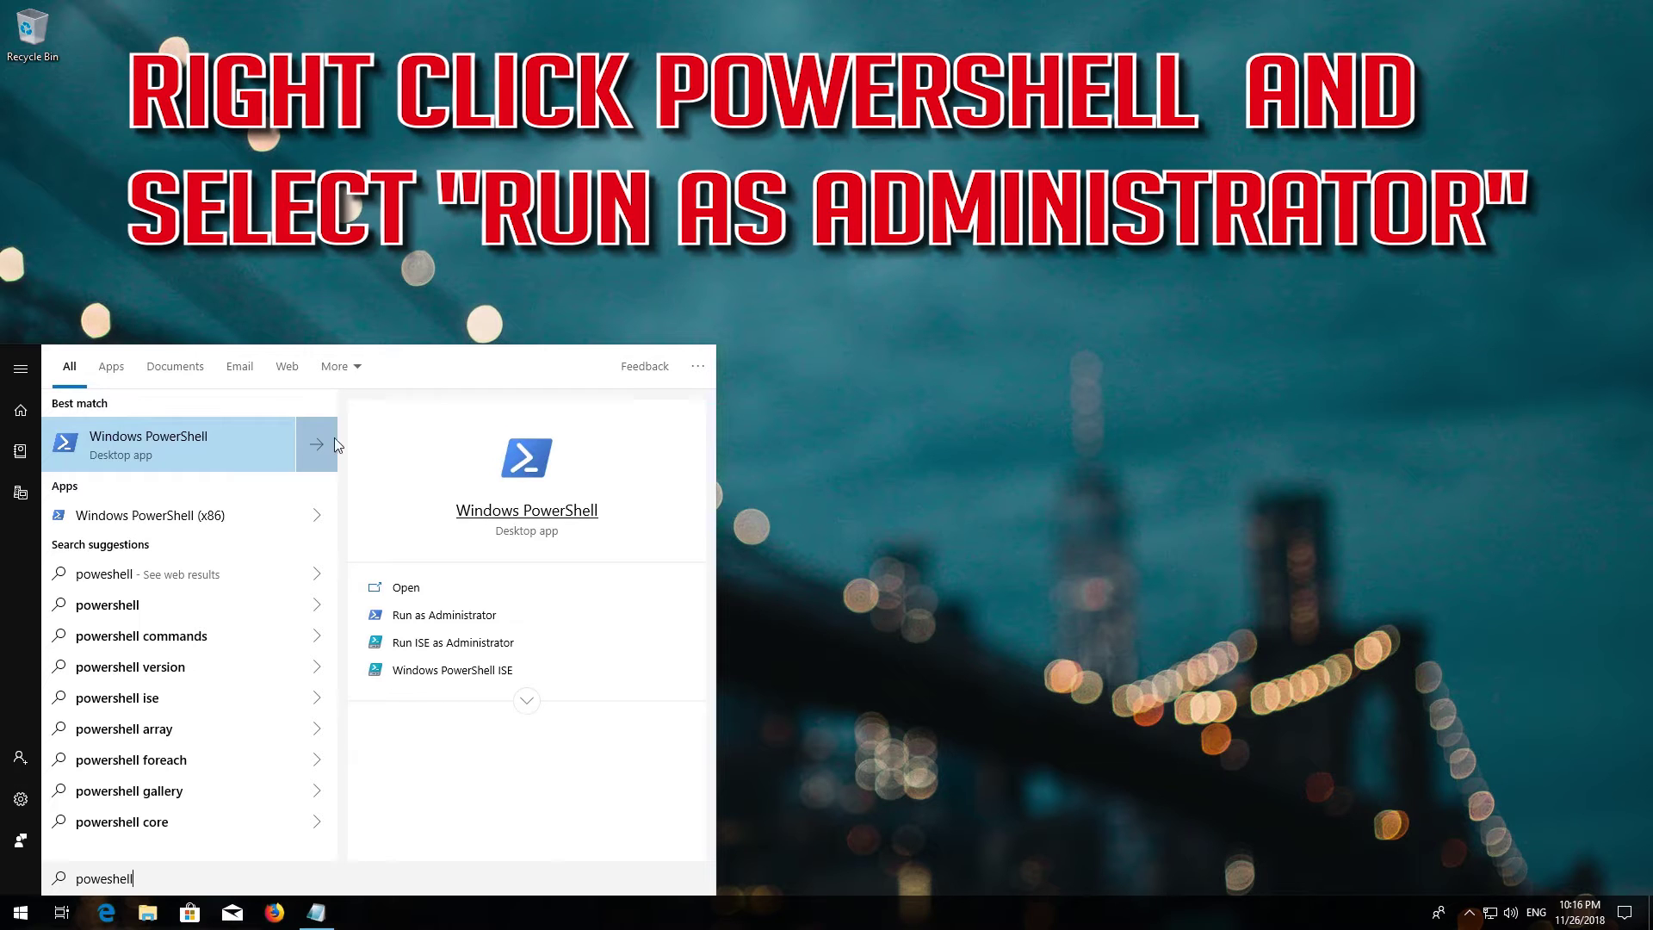
{"action": "right_click", "coordinate": [215, 436]}
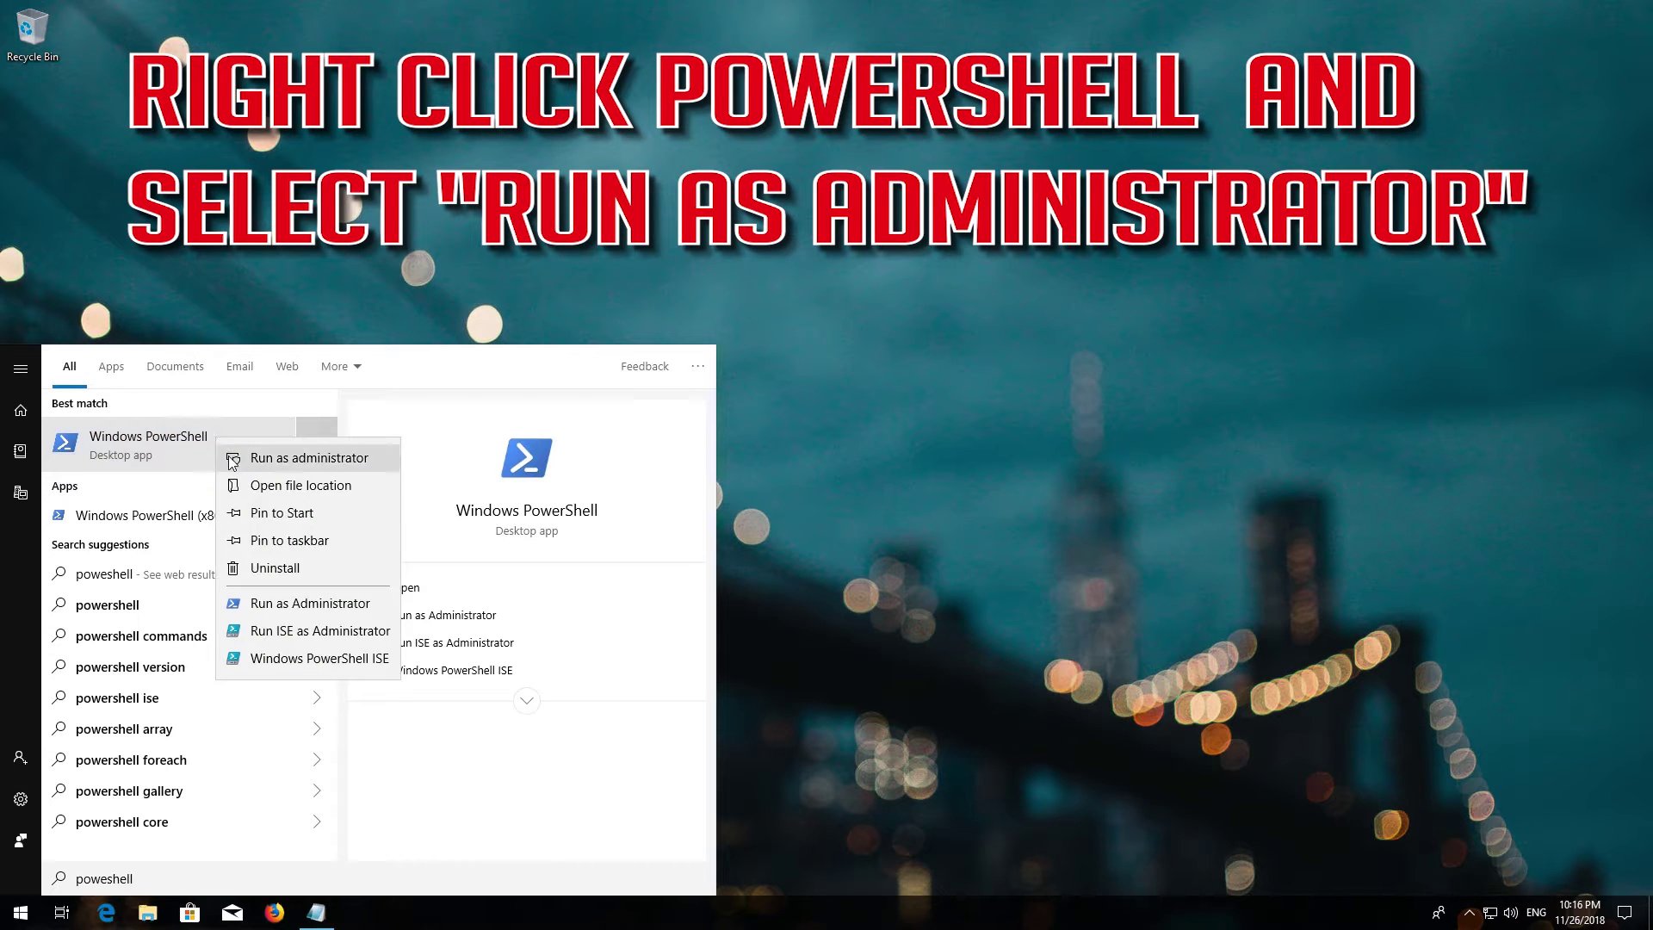
{"action": "left_click", "coordinate": [303, 459]}
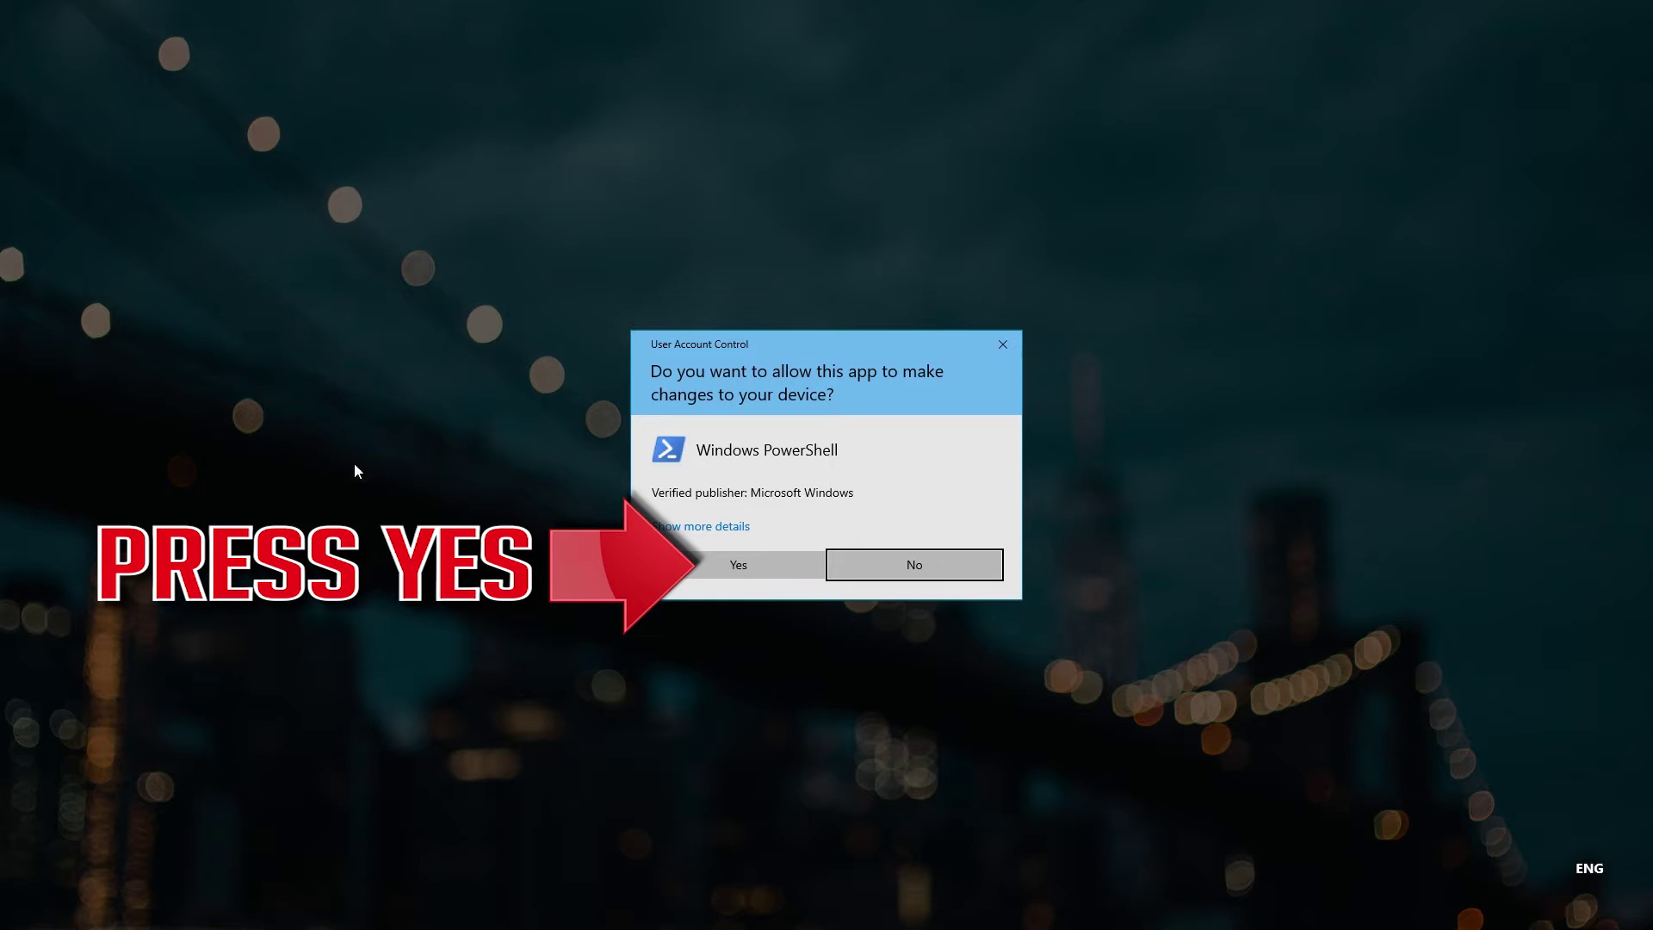
{"action": "left_click", "coordinate": [724, 573]}
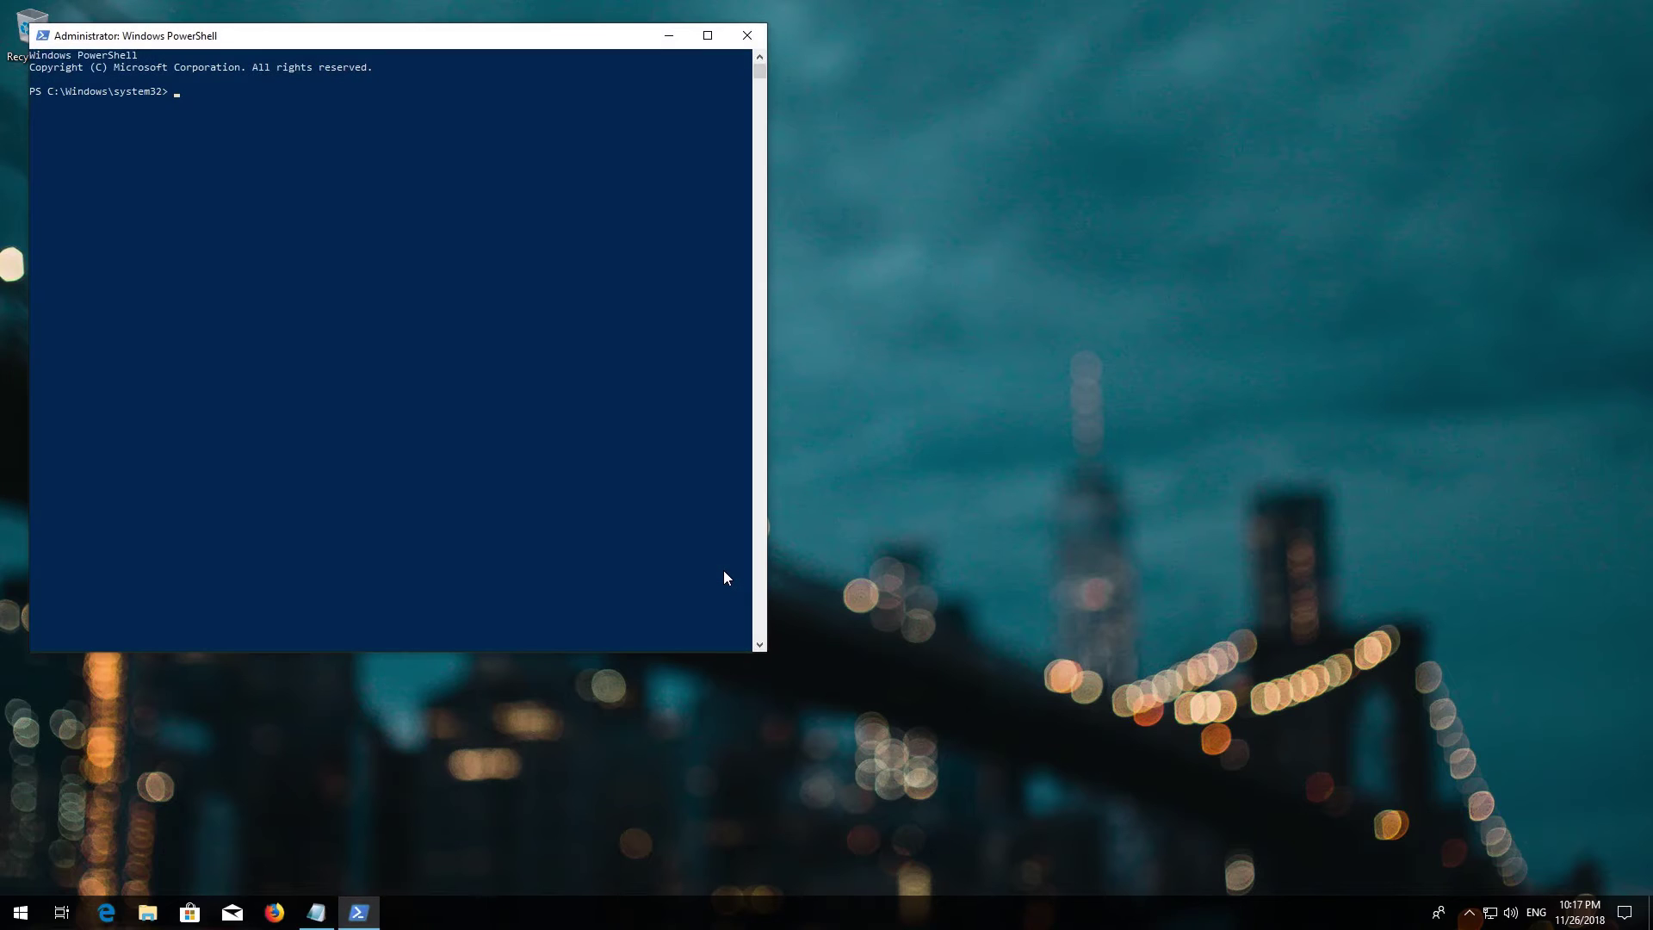
Copy the full Get-AppXPackage command from the Notepad document
{"action": "left_click_drag", "start_coordinate": [432, 47], "coordinate": [749, 81]}
{"action": "left_click", "coordinate": [316, 912]}
{"action": "left_click_drag", "start_coordinate": [1329, 210], "coordinate": [148, 205]}
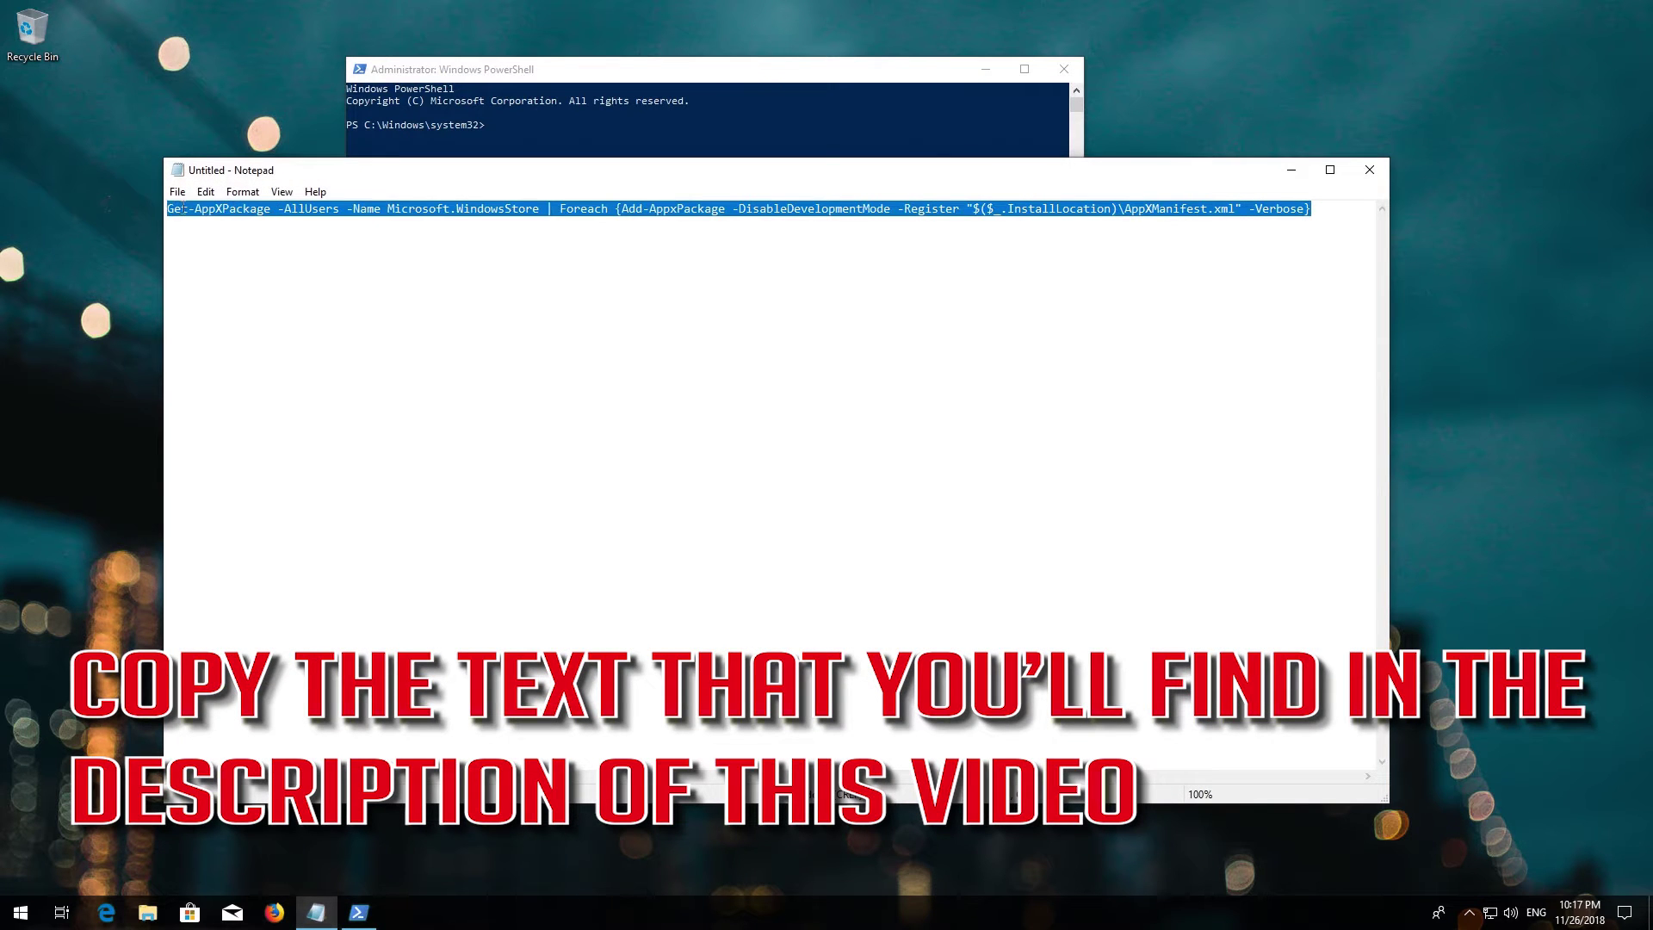
{"action": "right_click", "coordinate": [183, 209]}
{"action": "left_click", "coordinate": [222, 264]}
Paste the Get-AppXPackage command into the PowerShell console, run it, and exit the console
{"action": "left_click", "coordinate": [1291, 169]}
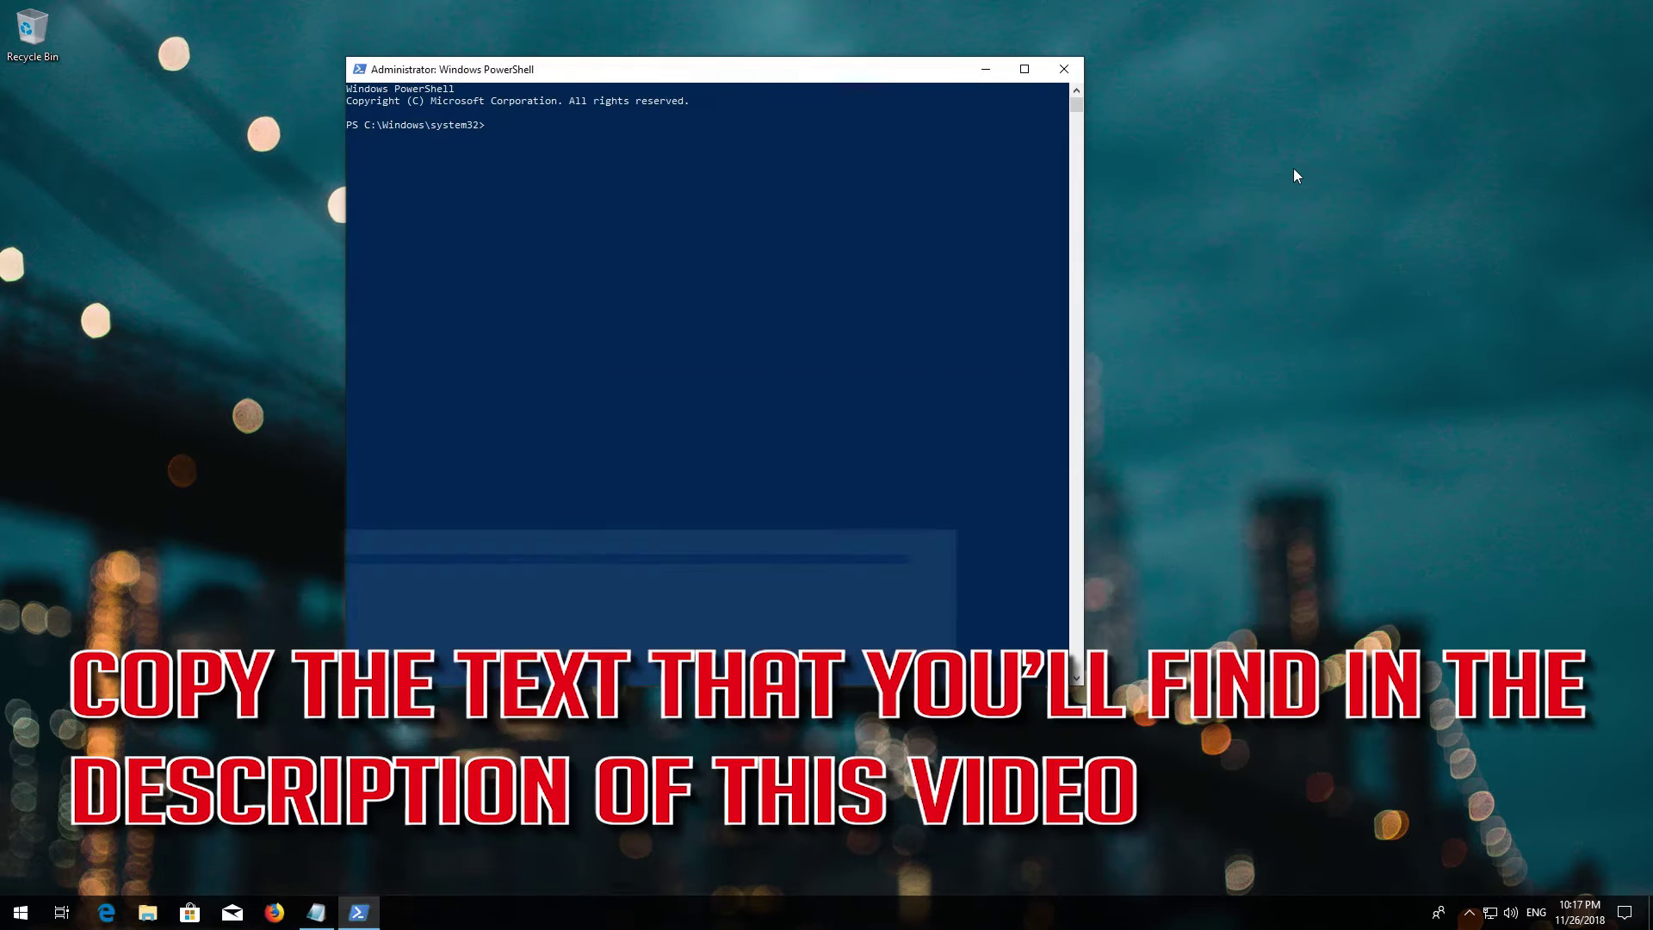
{"action": "right_click", "coordinate": [751, 69]}
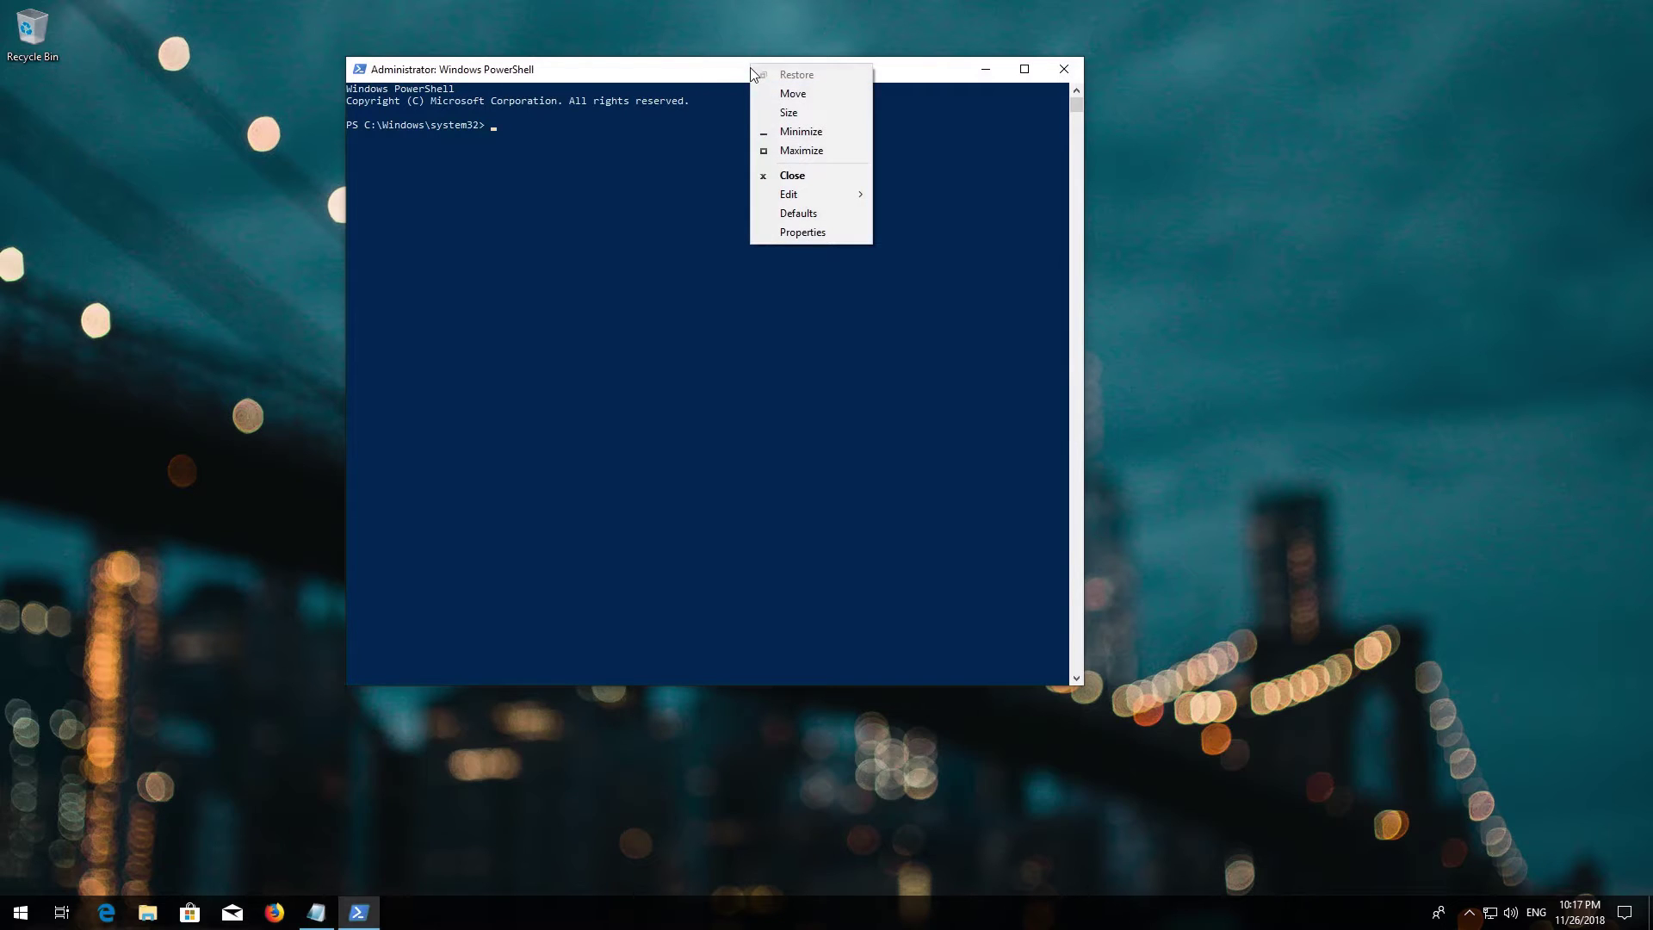
{"action": "mouse_move", "coordinate": [801, 200]}
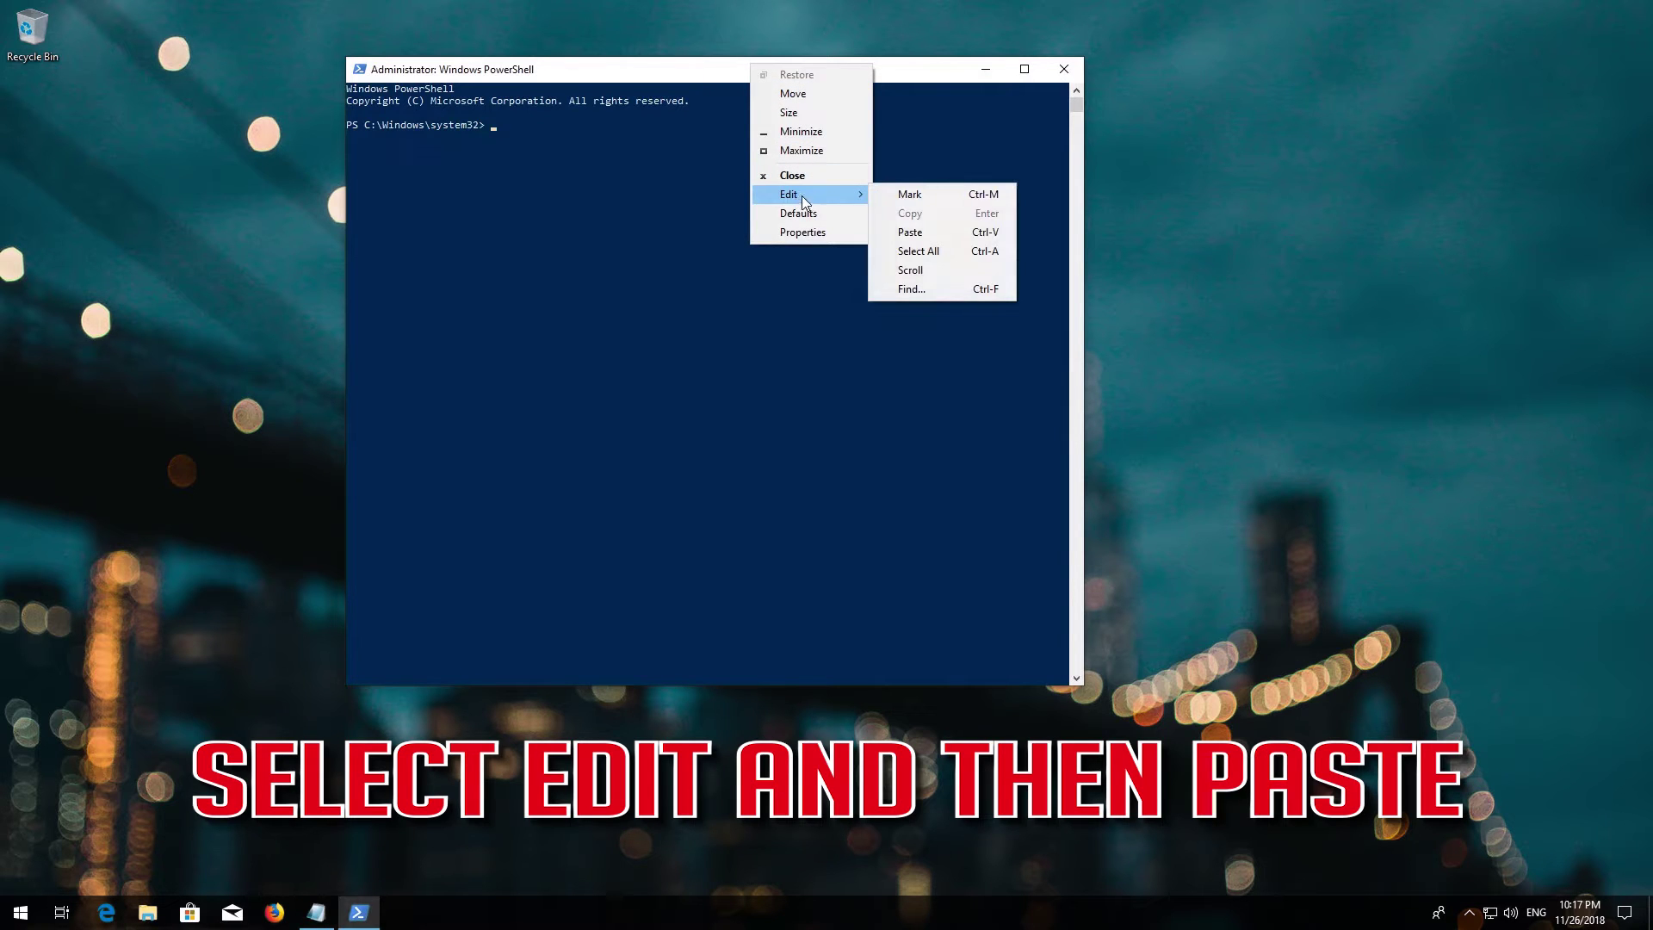
{"action": "left_click", "coordinate": [940, 234]}
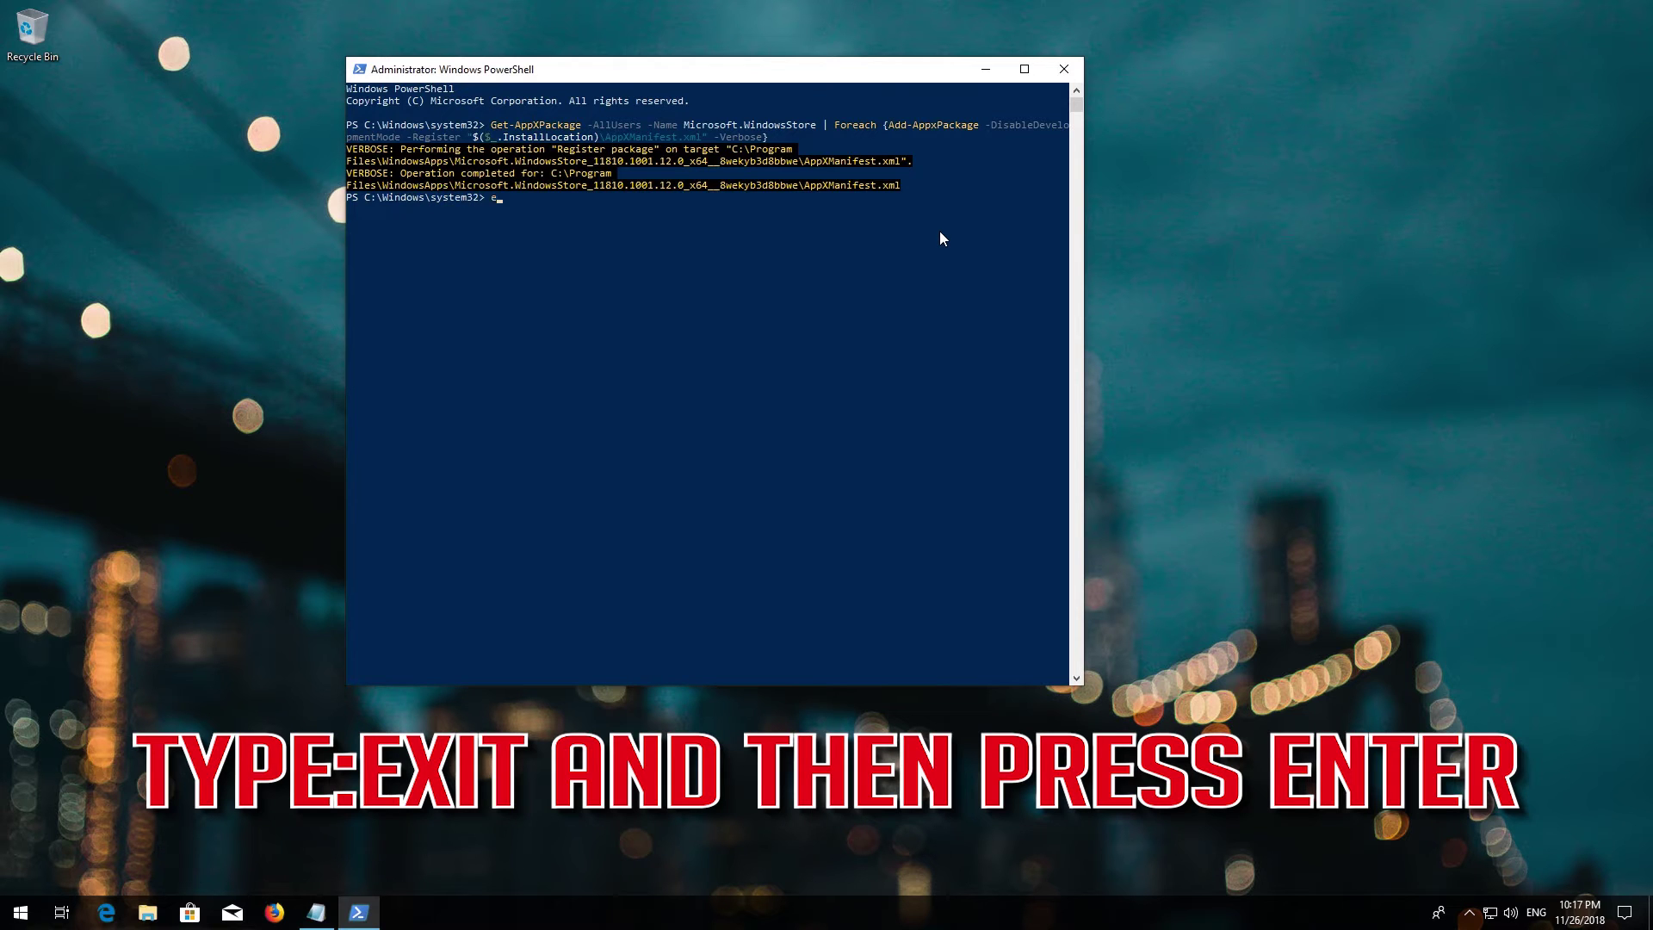
{"action": "key", "text": "Return"}
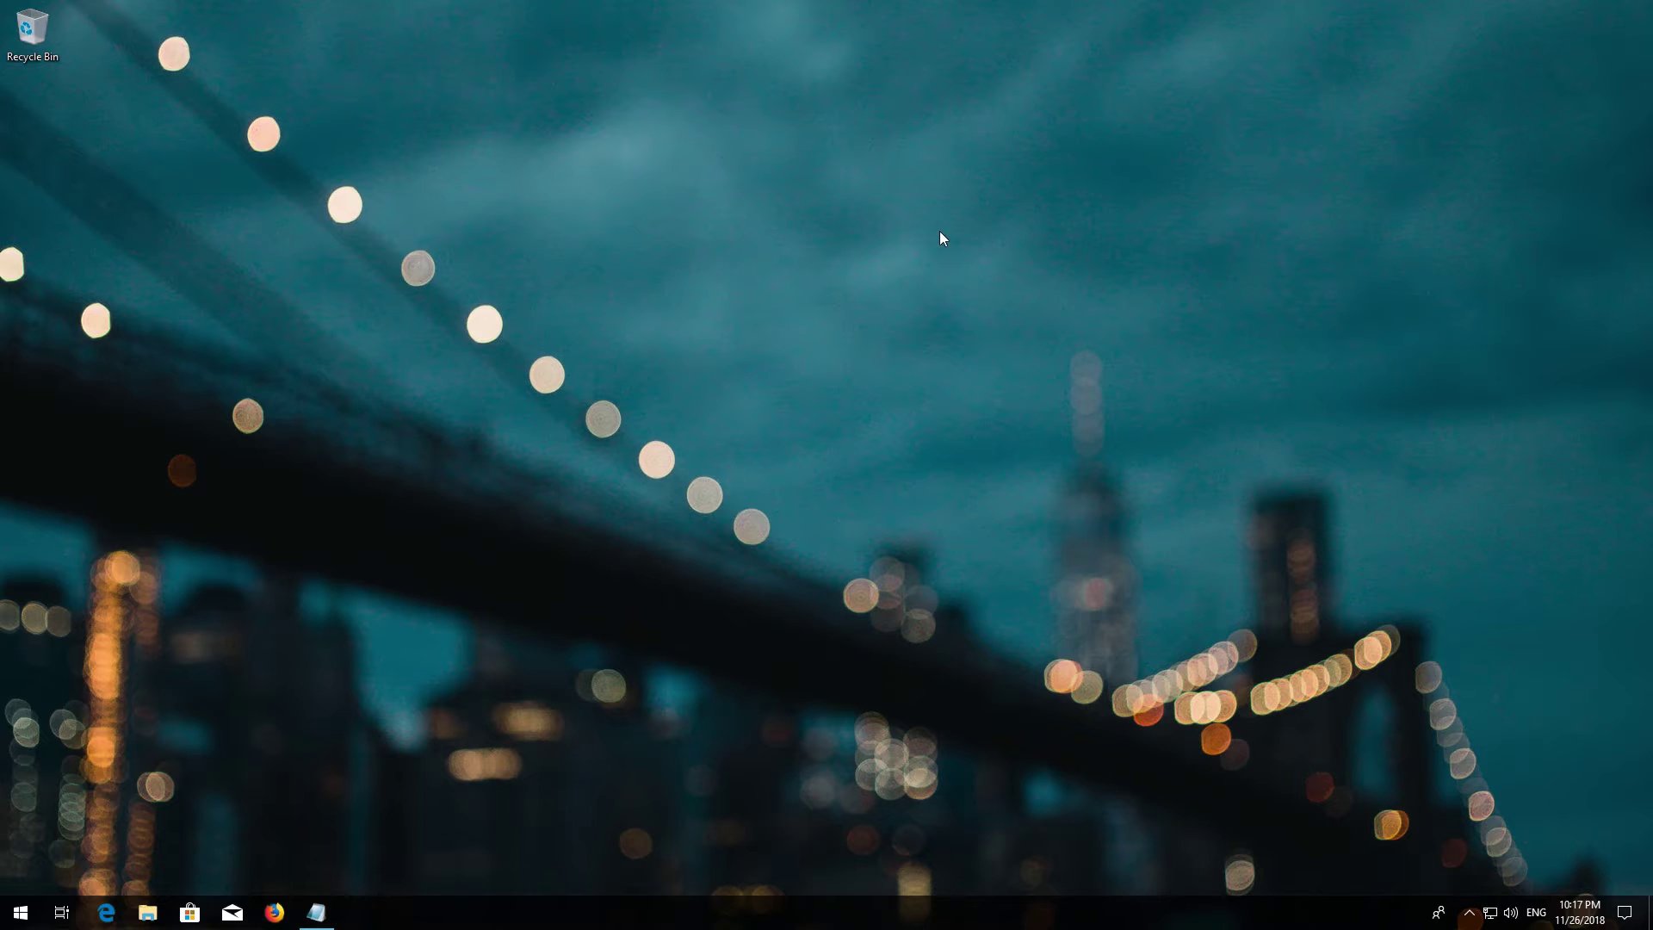
Restart Windows via Power > Restart, then open the Microsoft Store tile from Start
{"action": "left_click", "coordinate": [13, 909]}
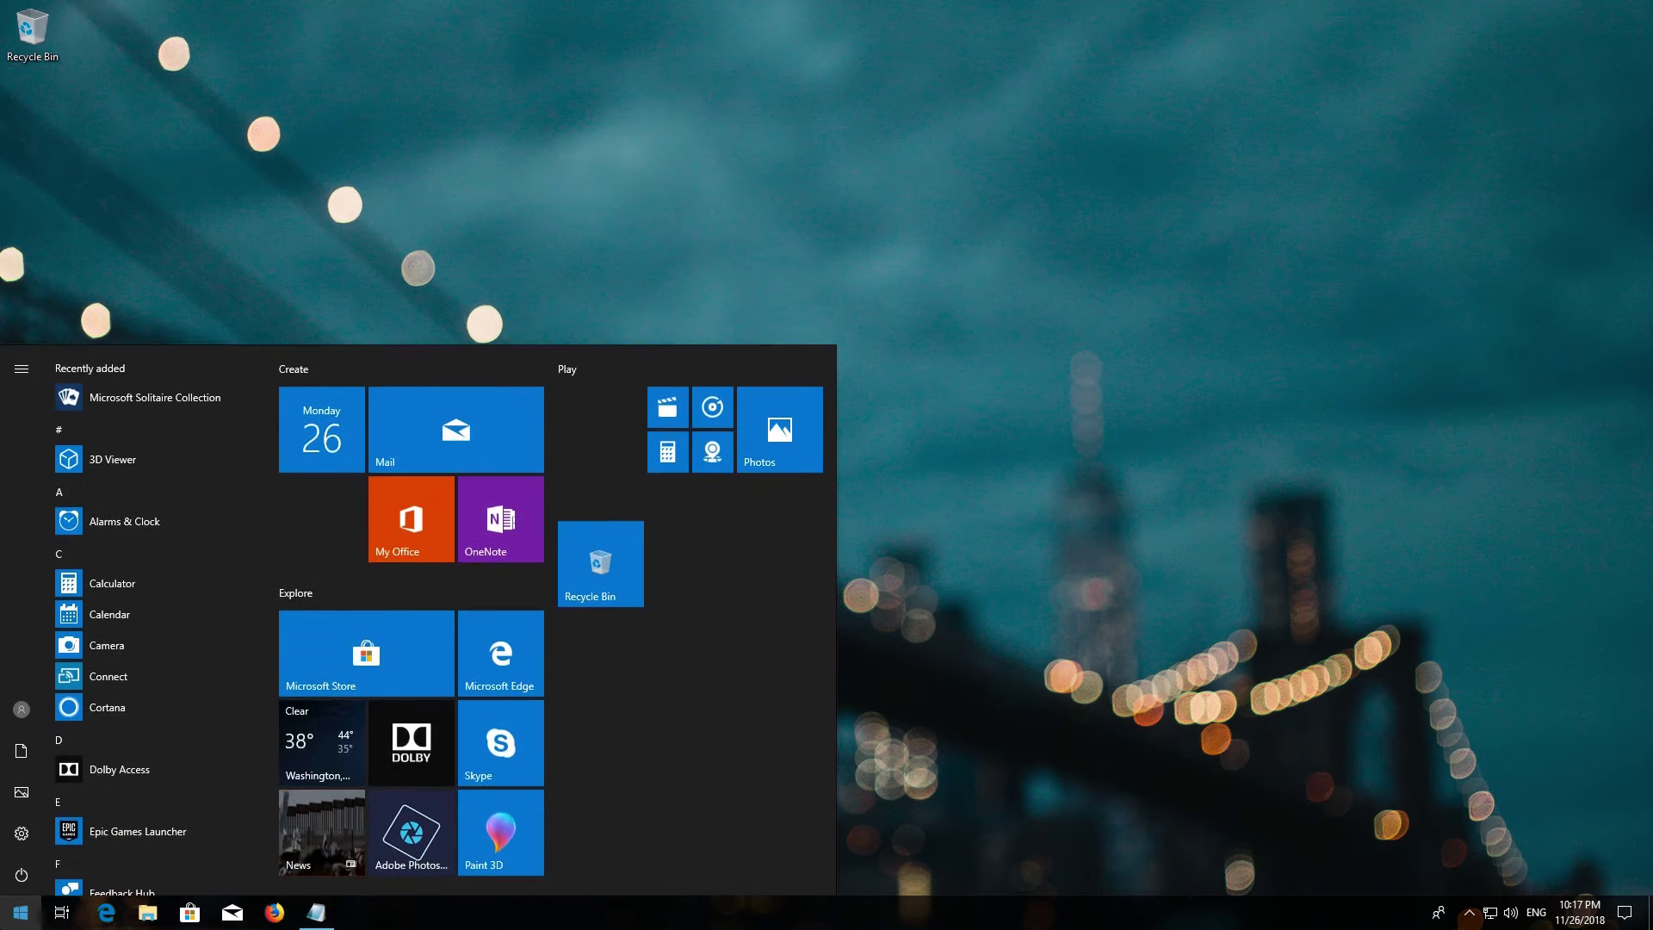
{"action": "left_click", "coordinate": [17, 876]}
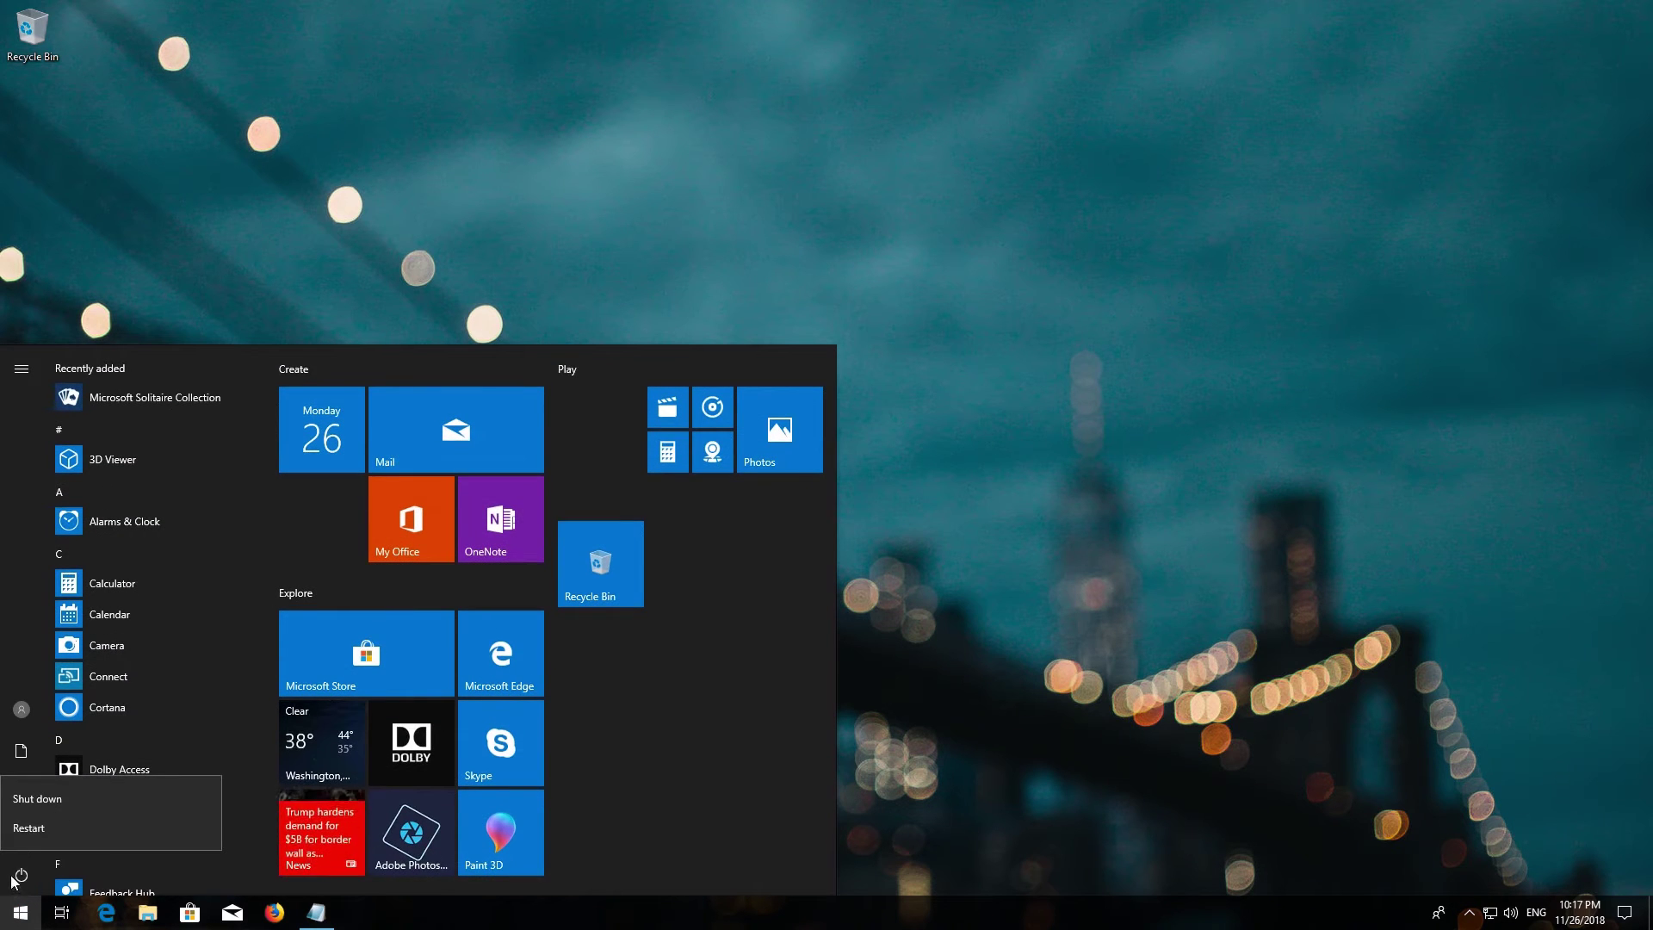
{"action": "left_click", "coordinate": [40, 831]}
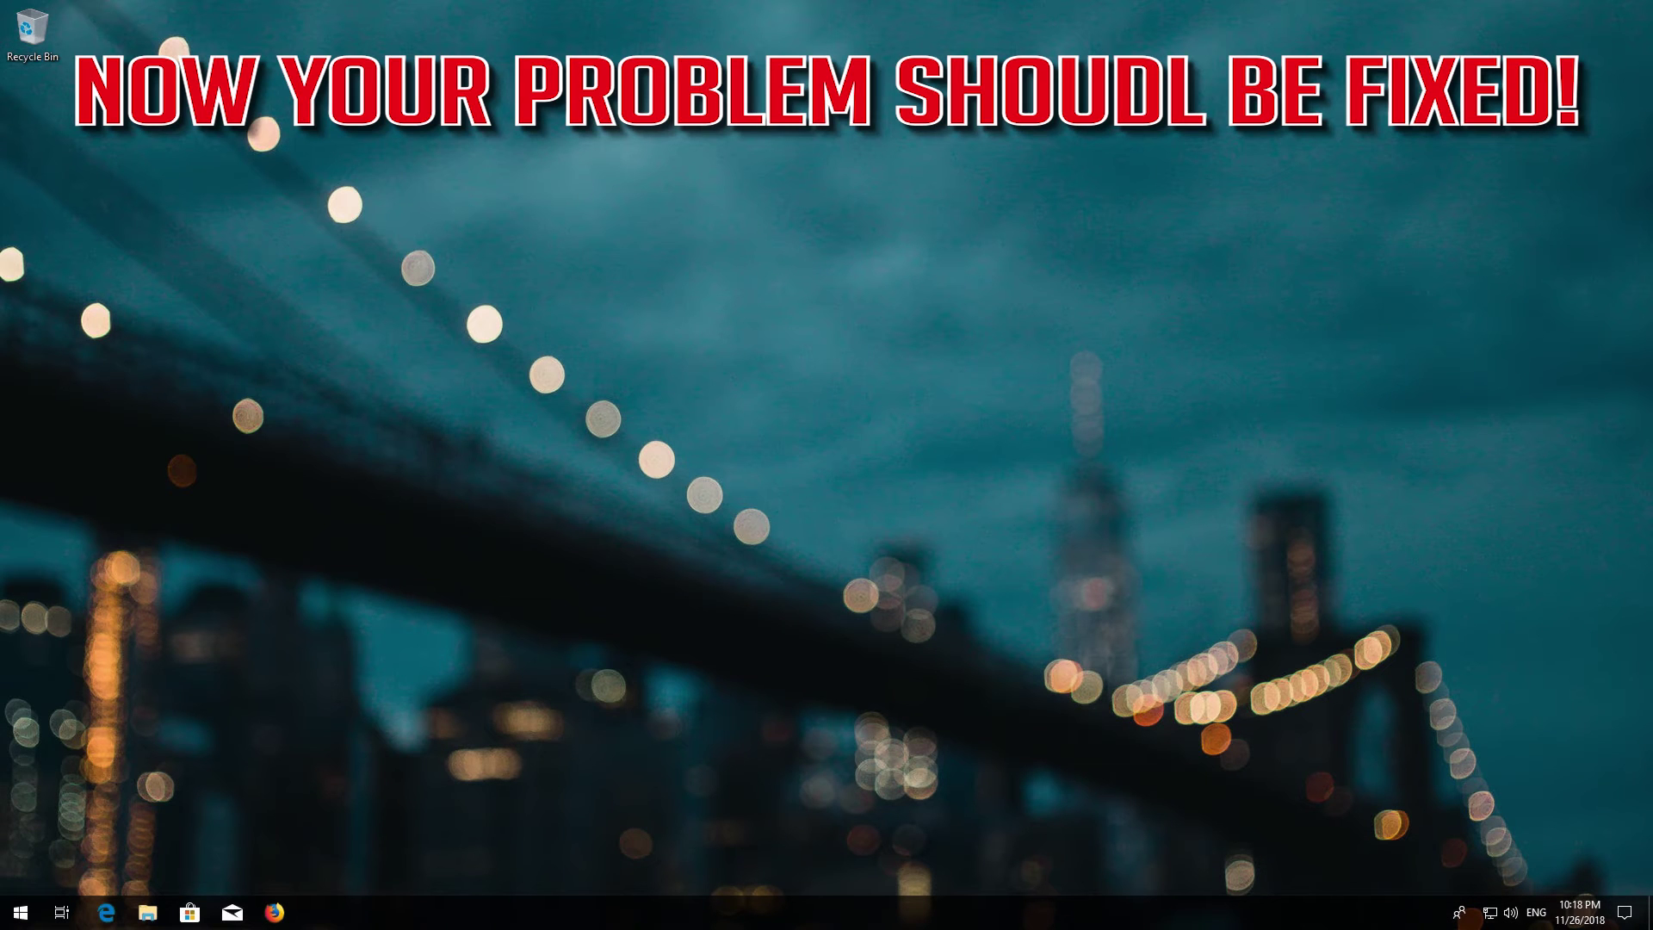
{"action": "left_click", "coordinate": [21, 912]}
{"action": "left_click", "coordinate": [303, 675]}
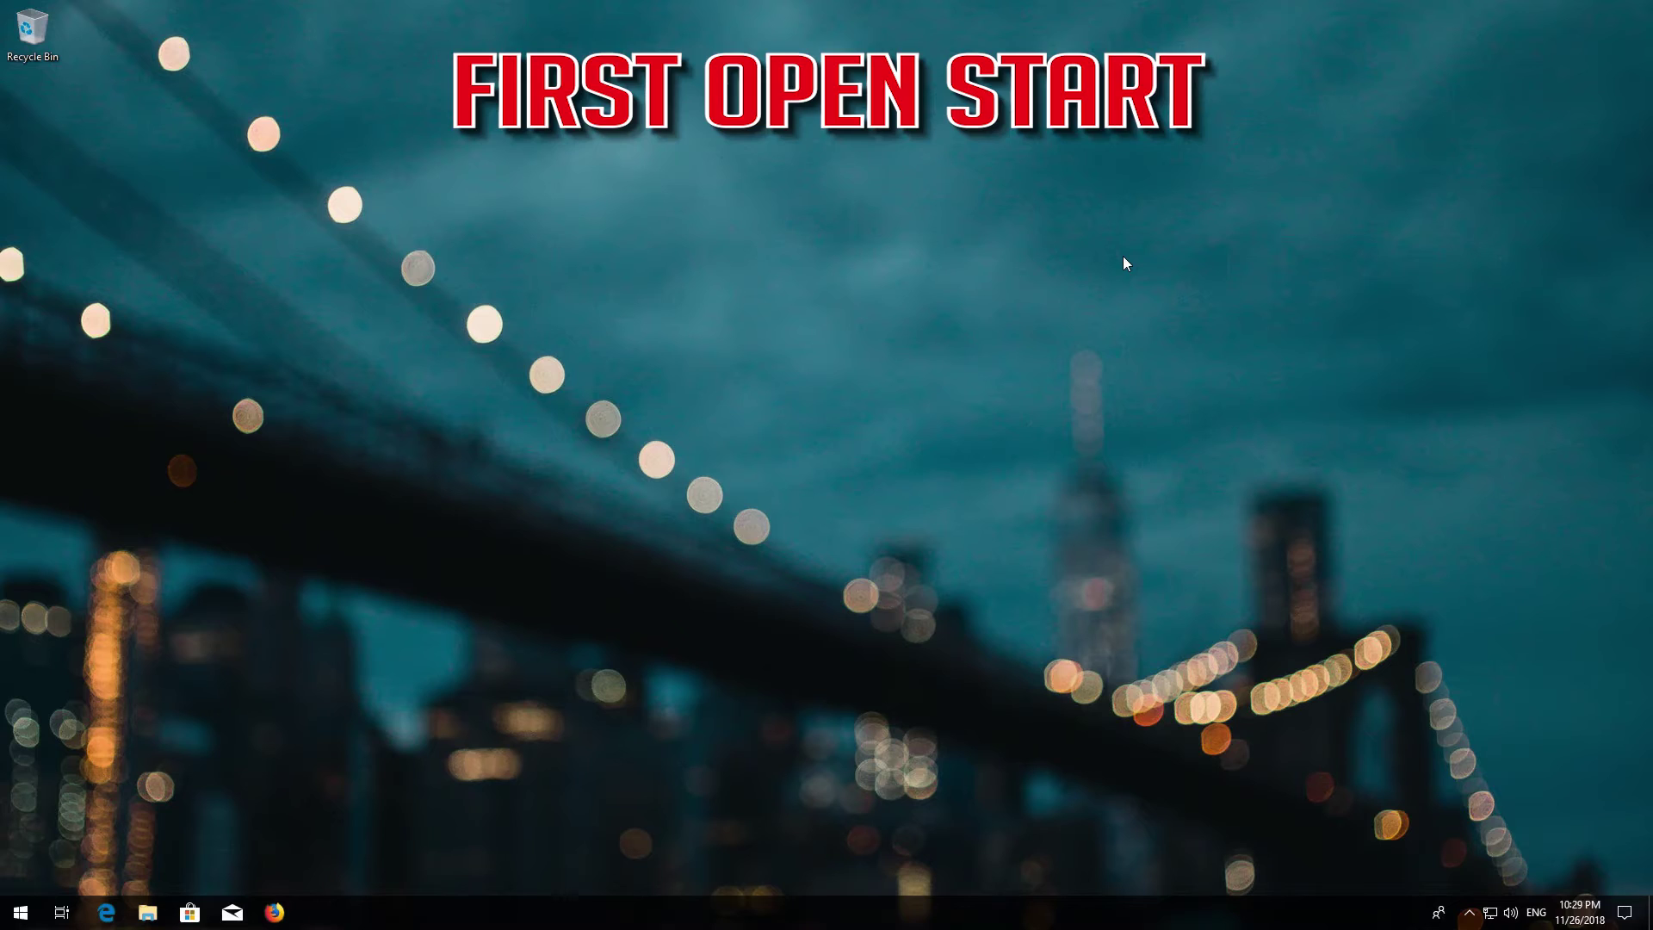
Go to Settings > Apps > Apps & features and open Microsoft Store's Advanced options
{"action": "key", "text": "super"}
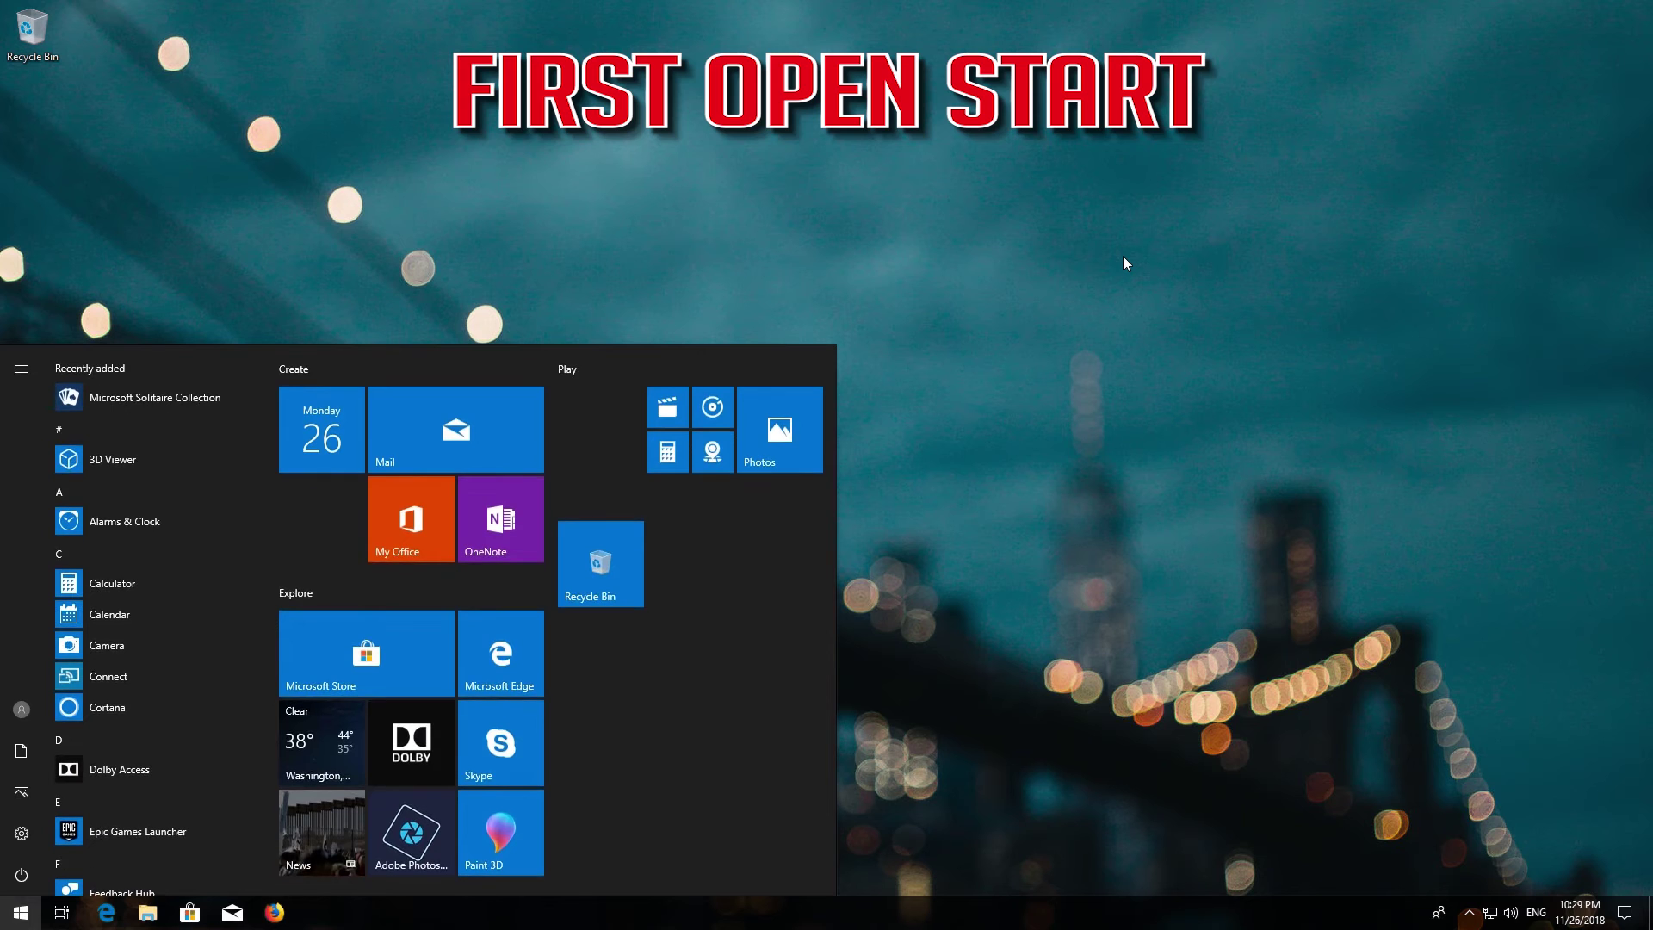
{"action": "left_click", "coordinate": [21, 833]}
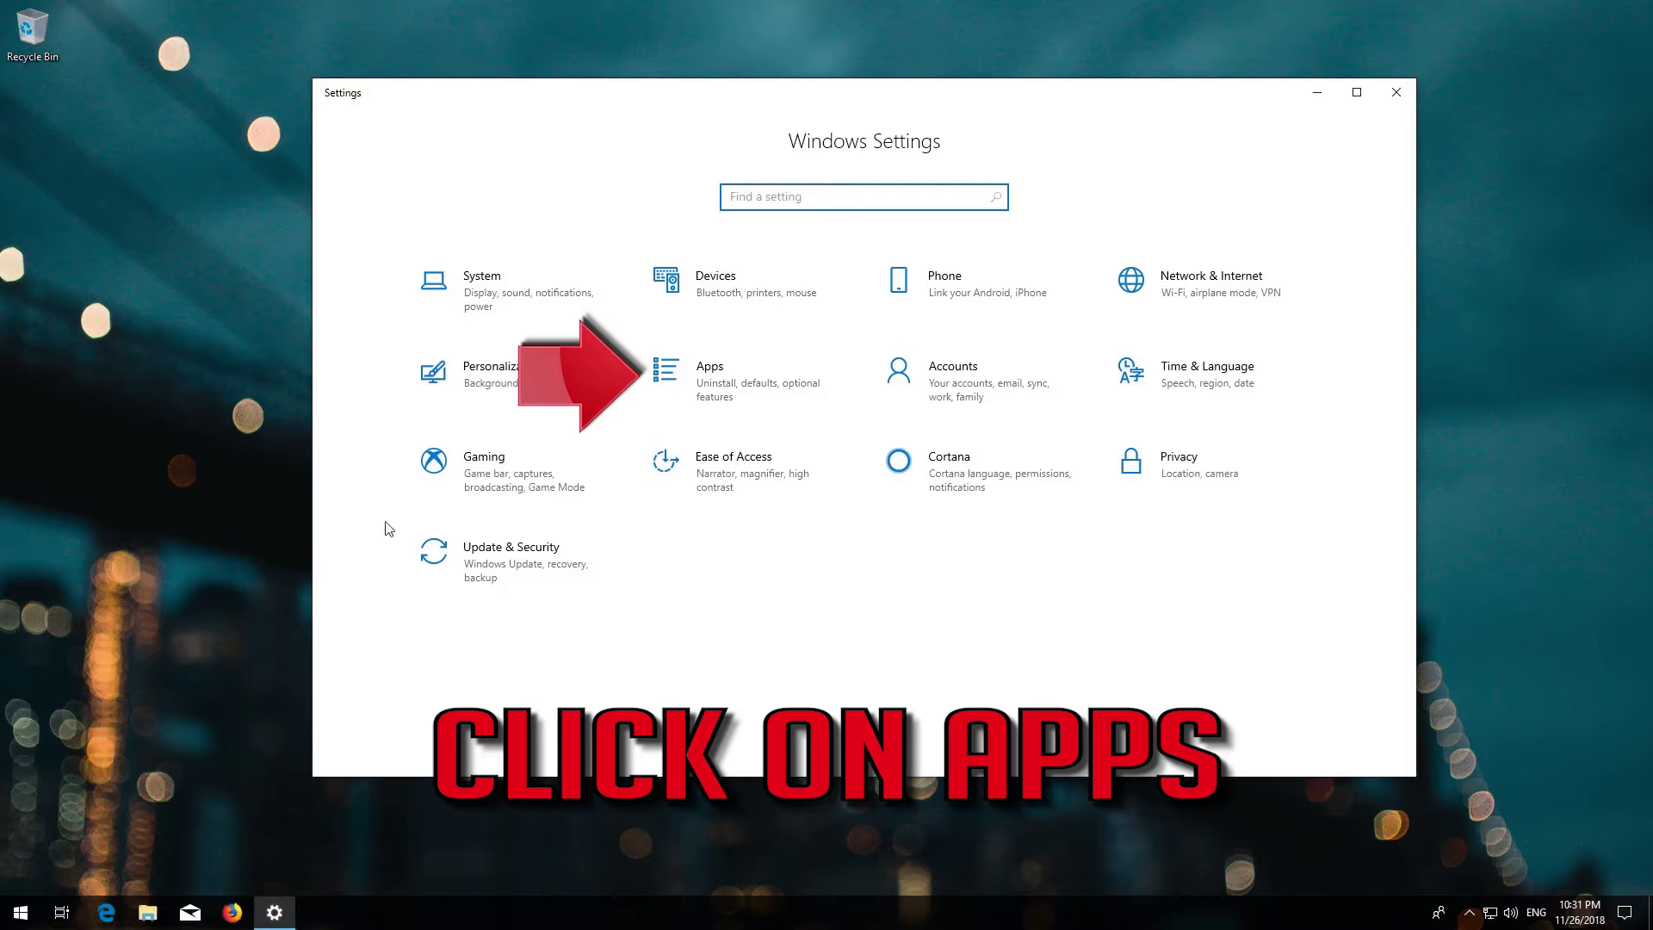
{"action": "left_click", "coordinate": [745, 383]}
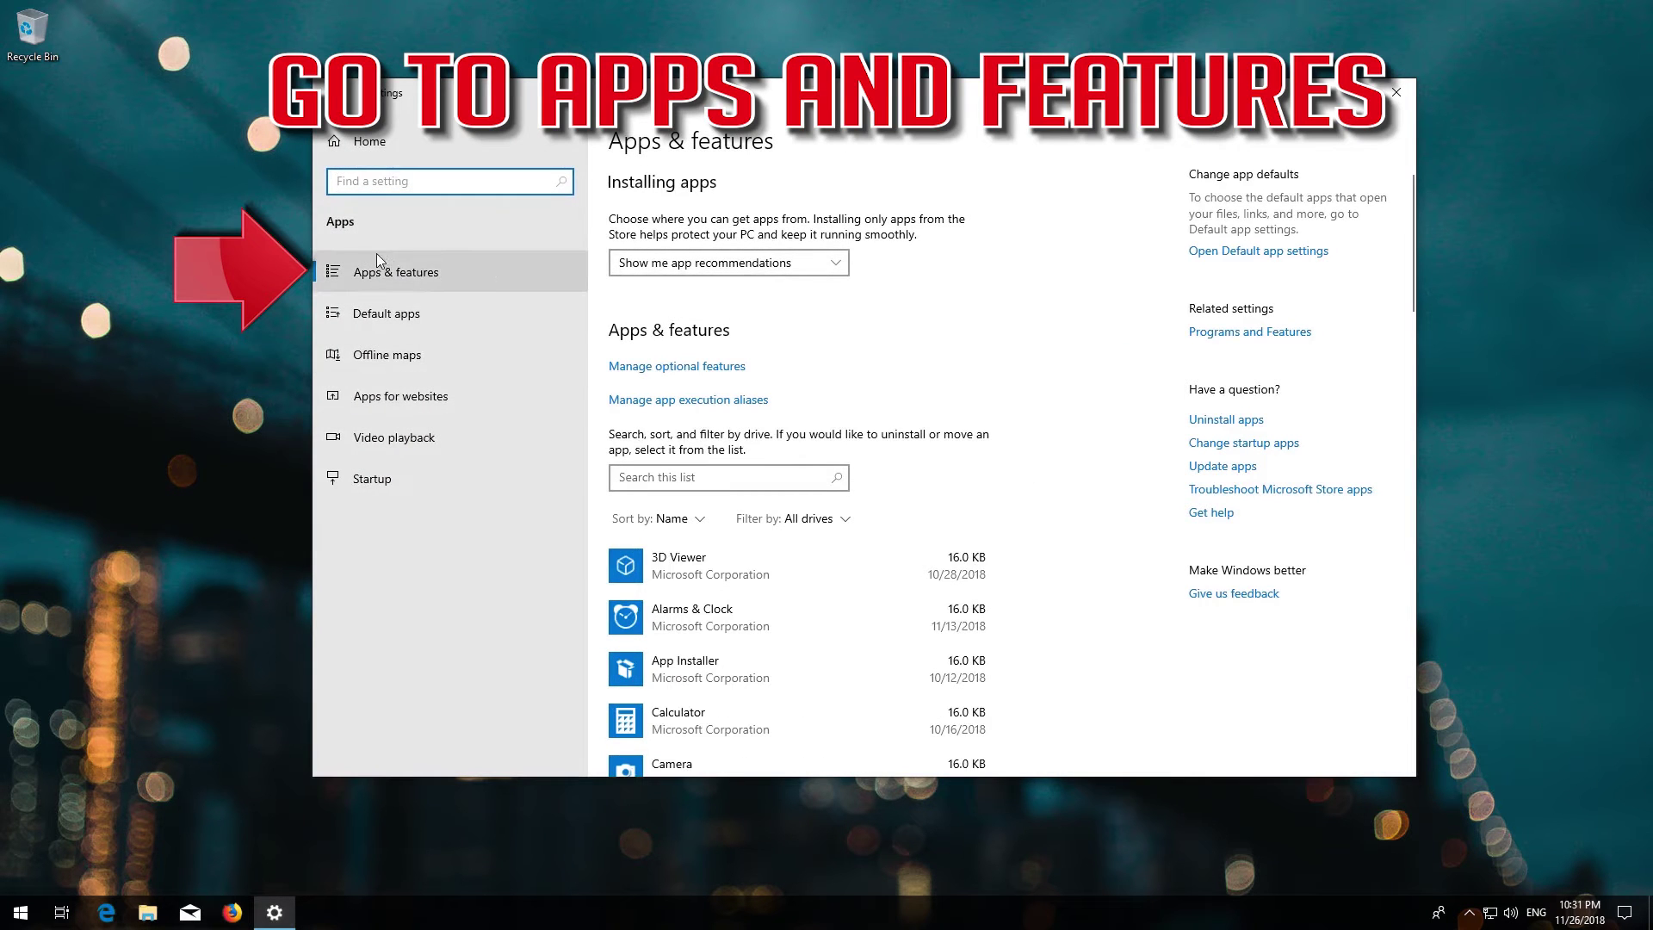
{"action": "left_click", "coordinate": [448, 273]}
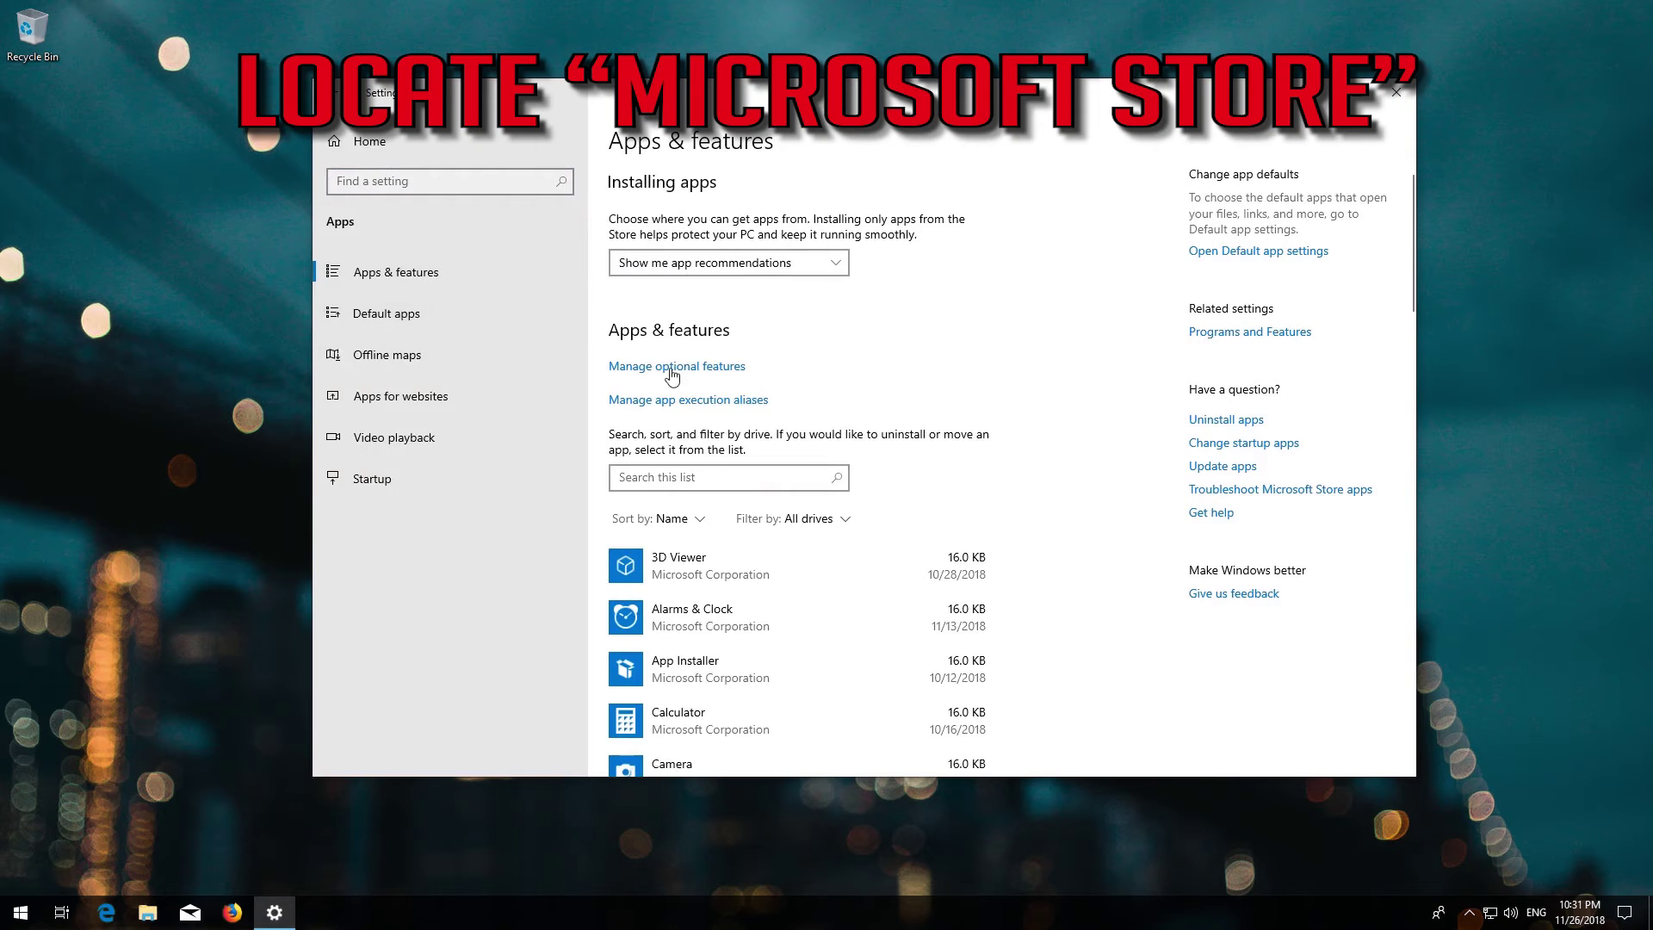
{"action": "scroll", "coordinate": [684, 389], "scroll_direction": "down", "scroll_amount": 10}
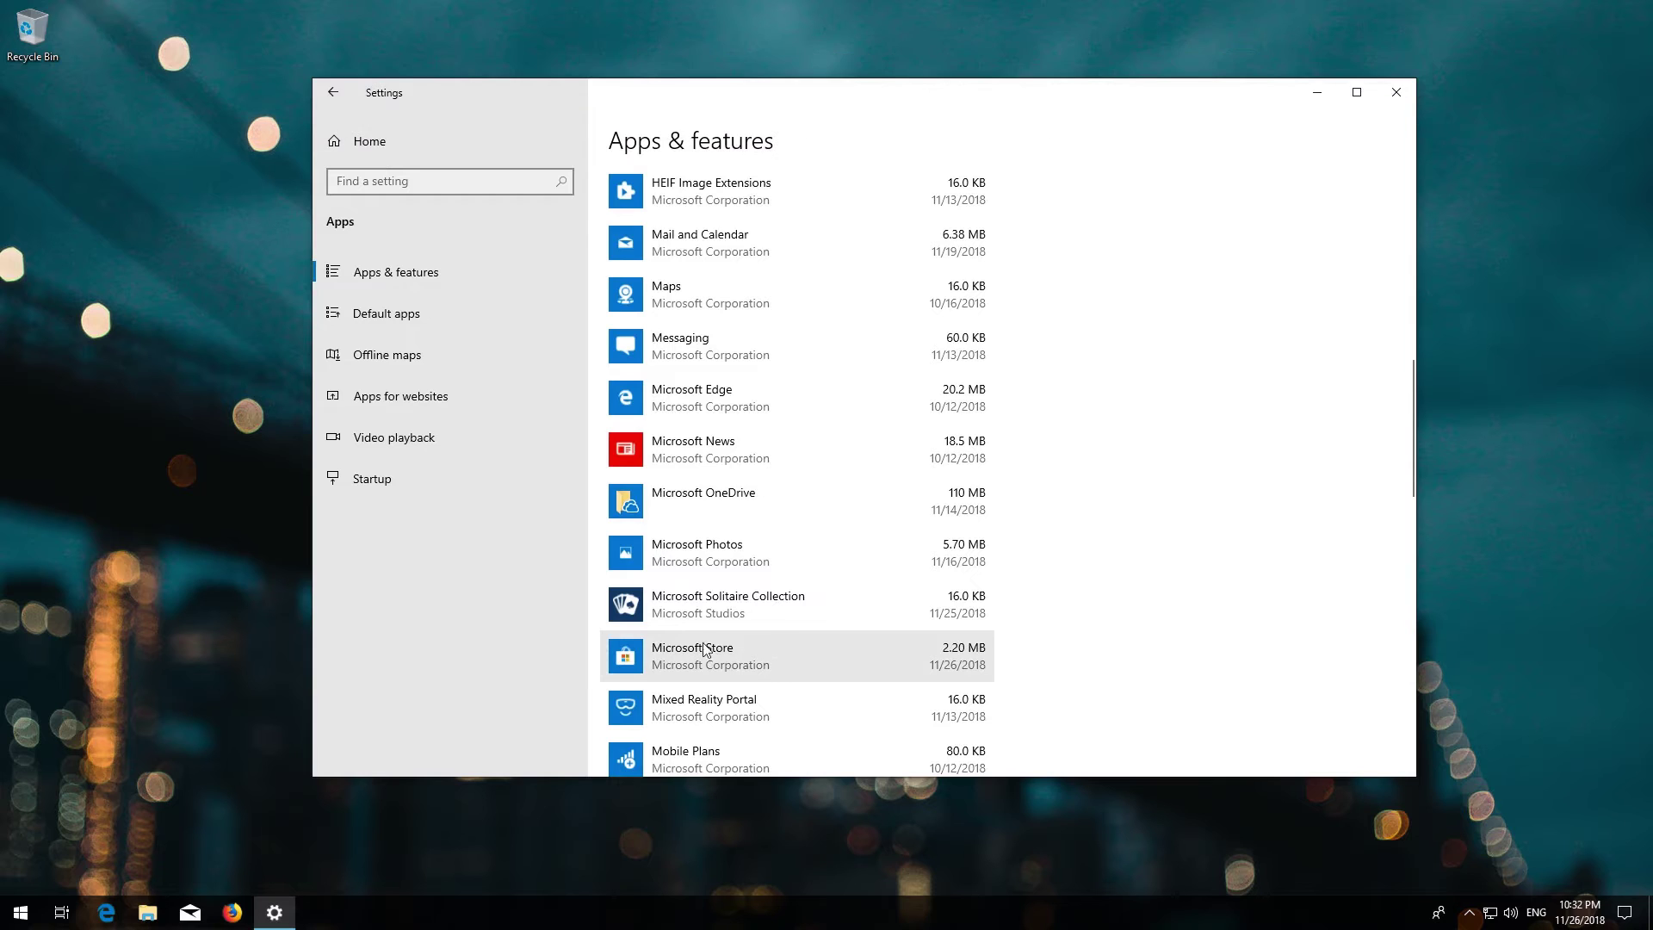
{"action": "left_click", "coordinate": [812, 650]}
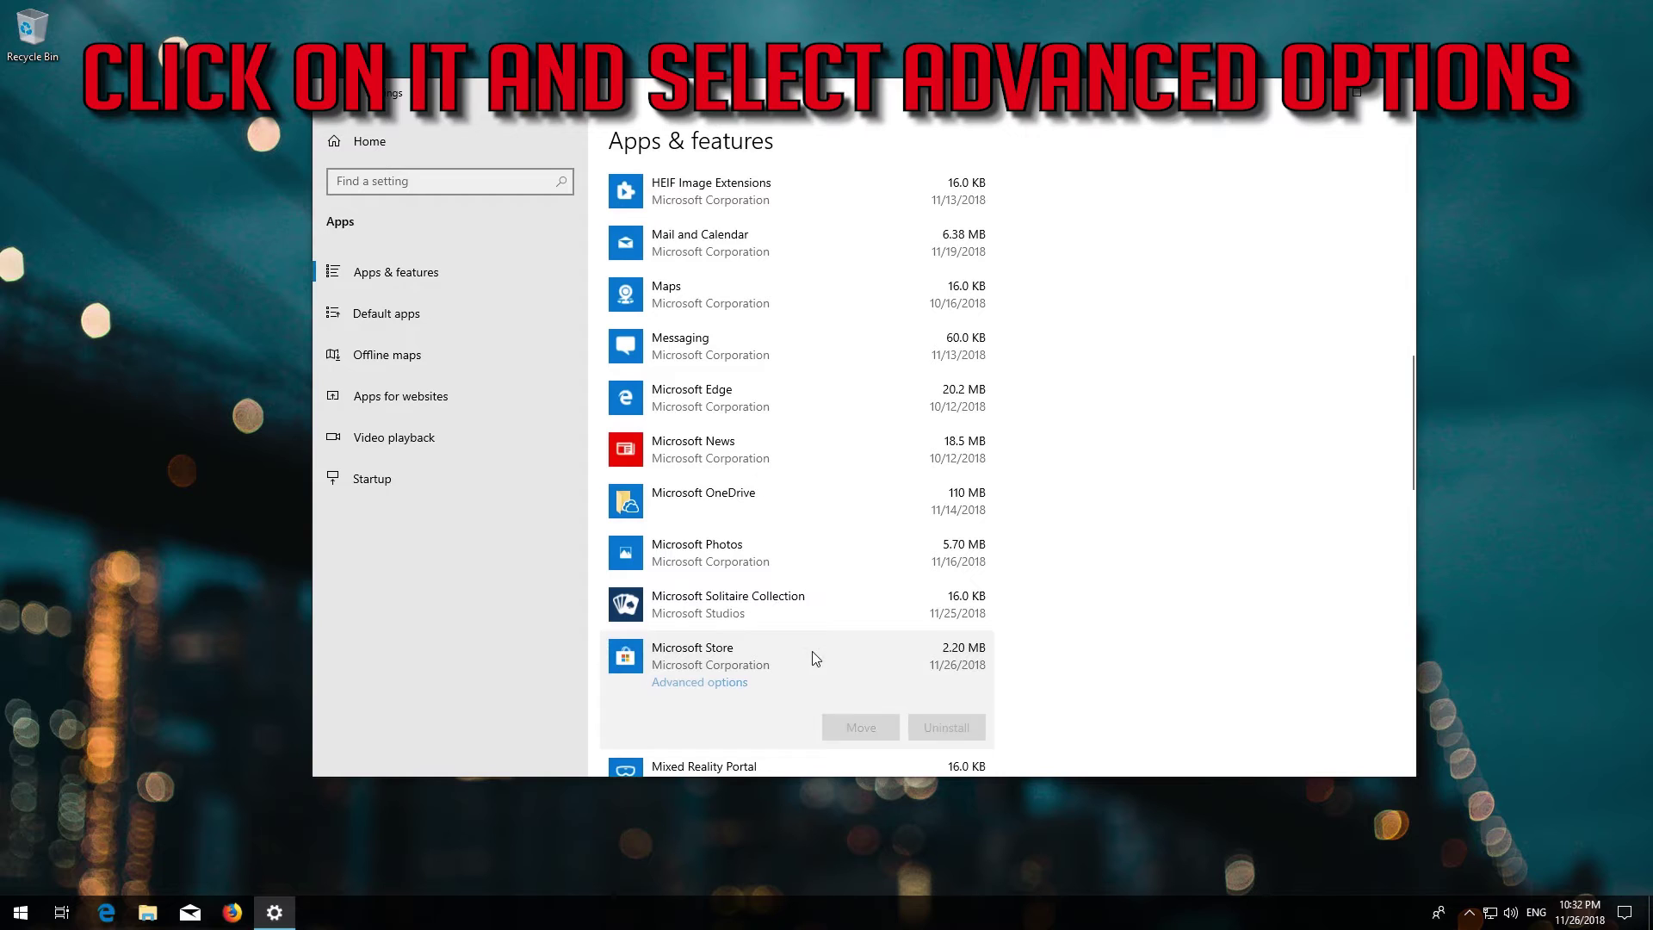
{"action": "left_click", "coordinate": [695, 687]}
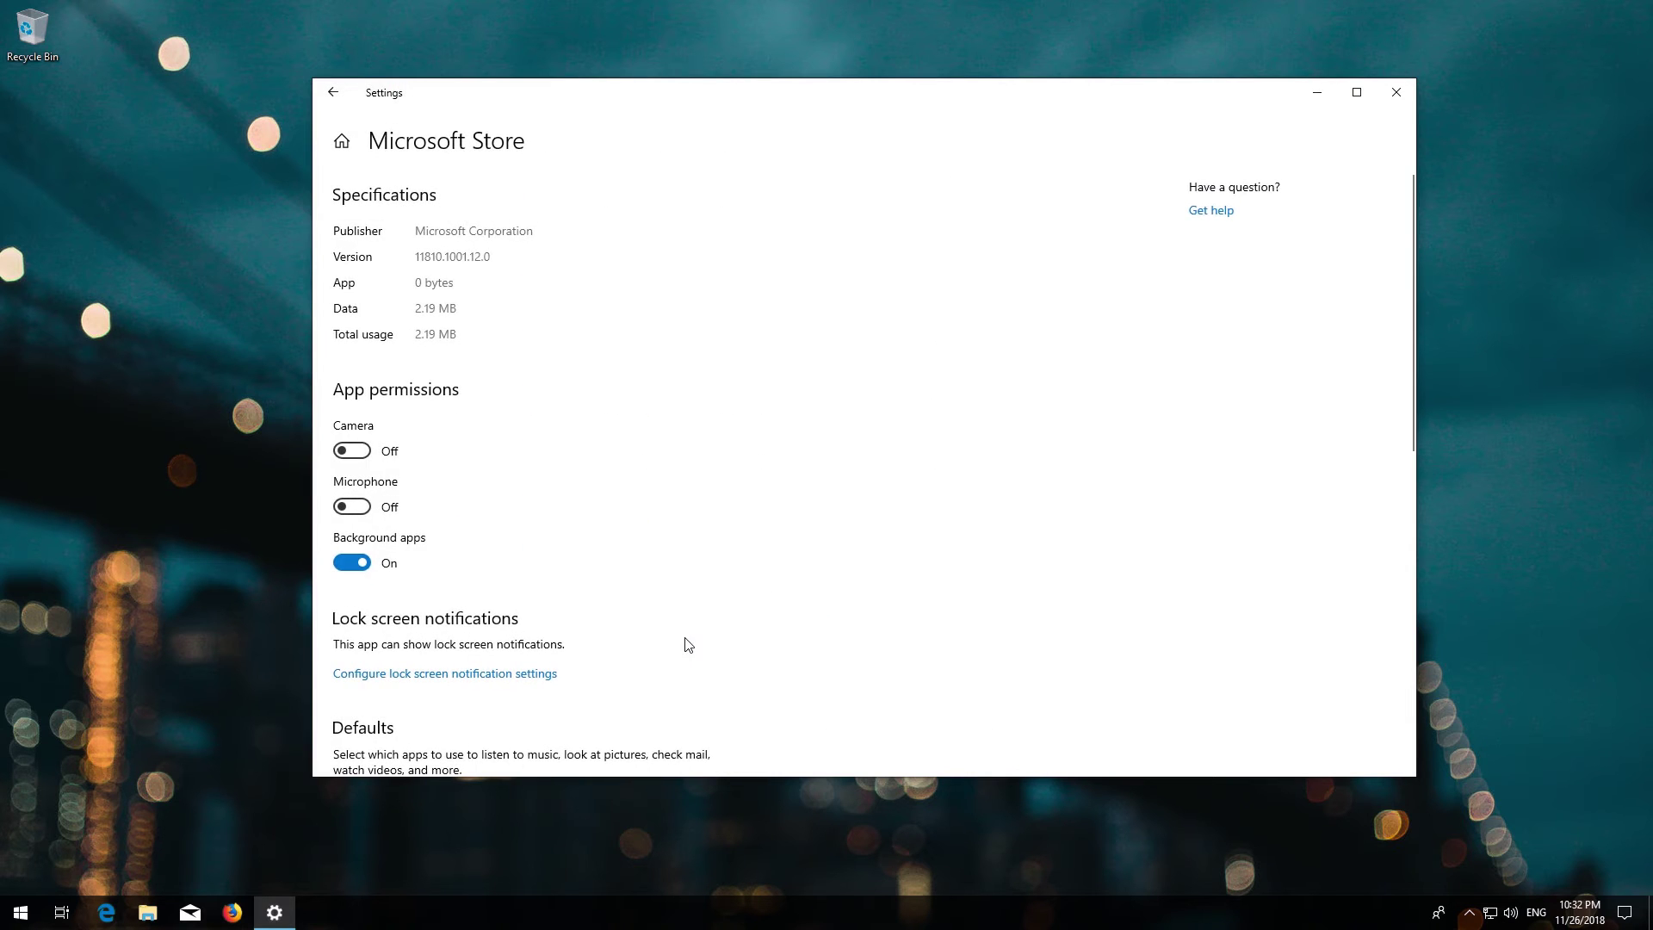
Reset the Microsoft Store app from its advanced options and confirm the reset
{"action": "scroll", "coordinate": [686, 626], "scroll_direction": "down", "scroll_amount": 1}
{"action": "scroll", "coordinate": [687, 626], "scroll_direction": "down", "scroll_amount": 5}
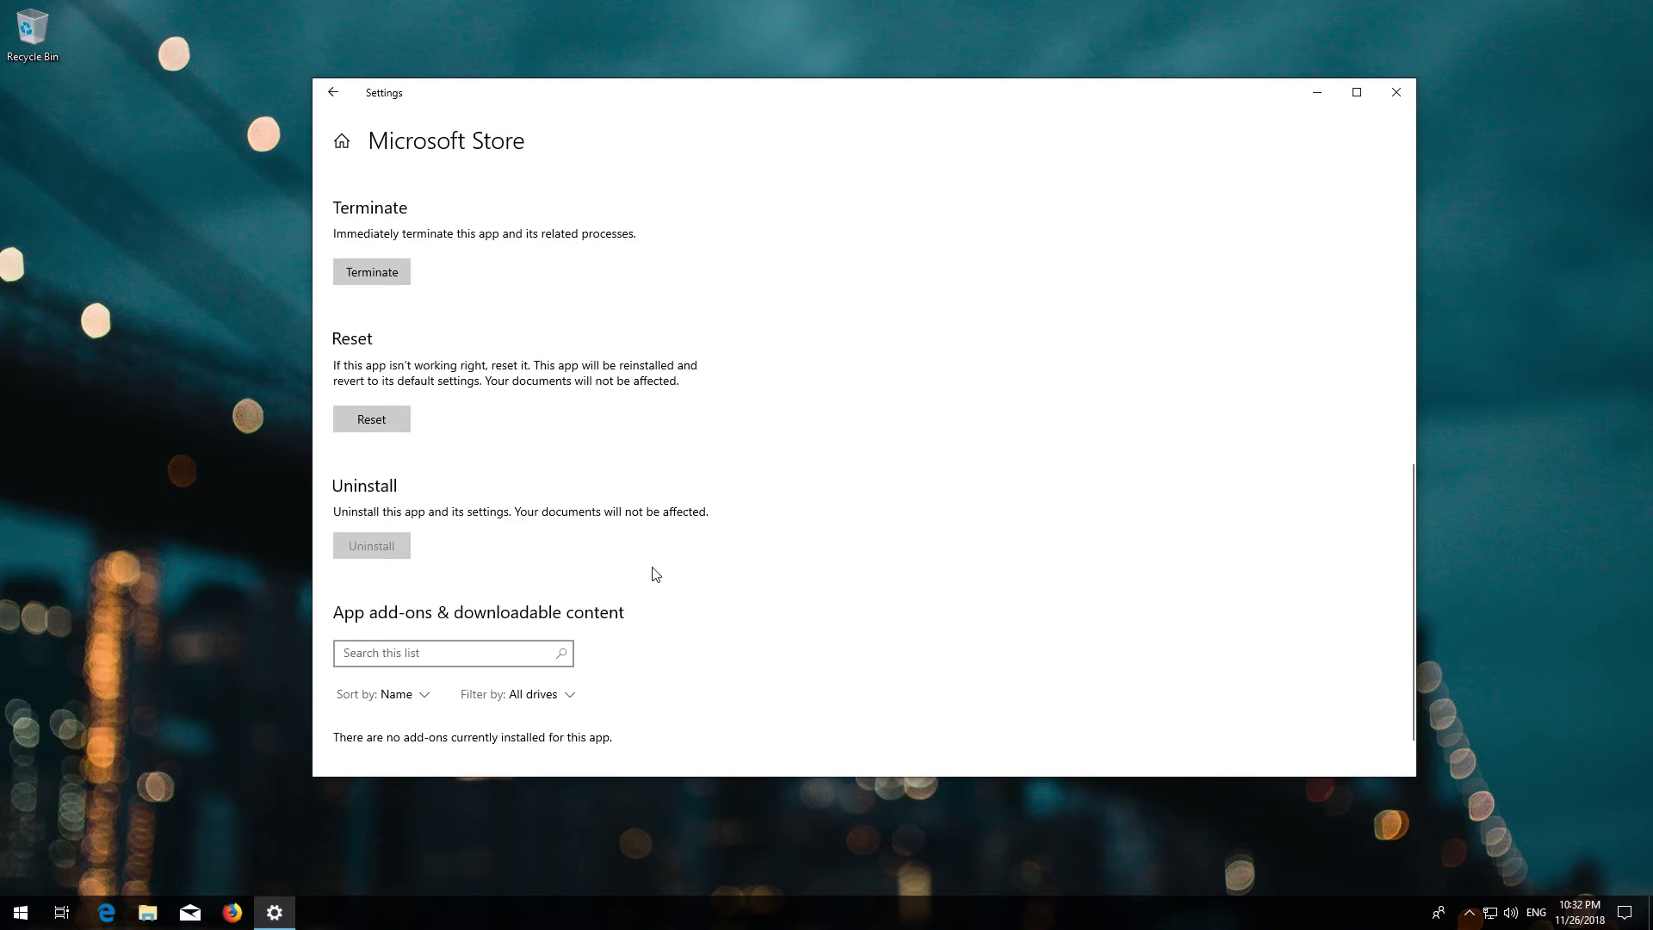
{"action": "left_click", "coordinate": [356, 409]}
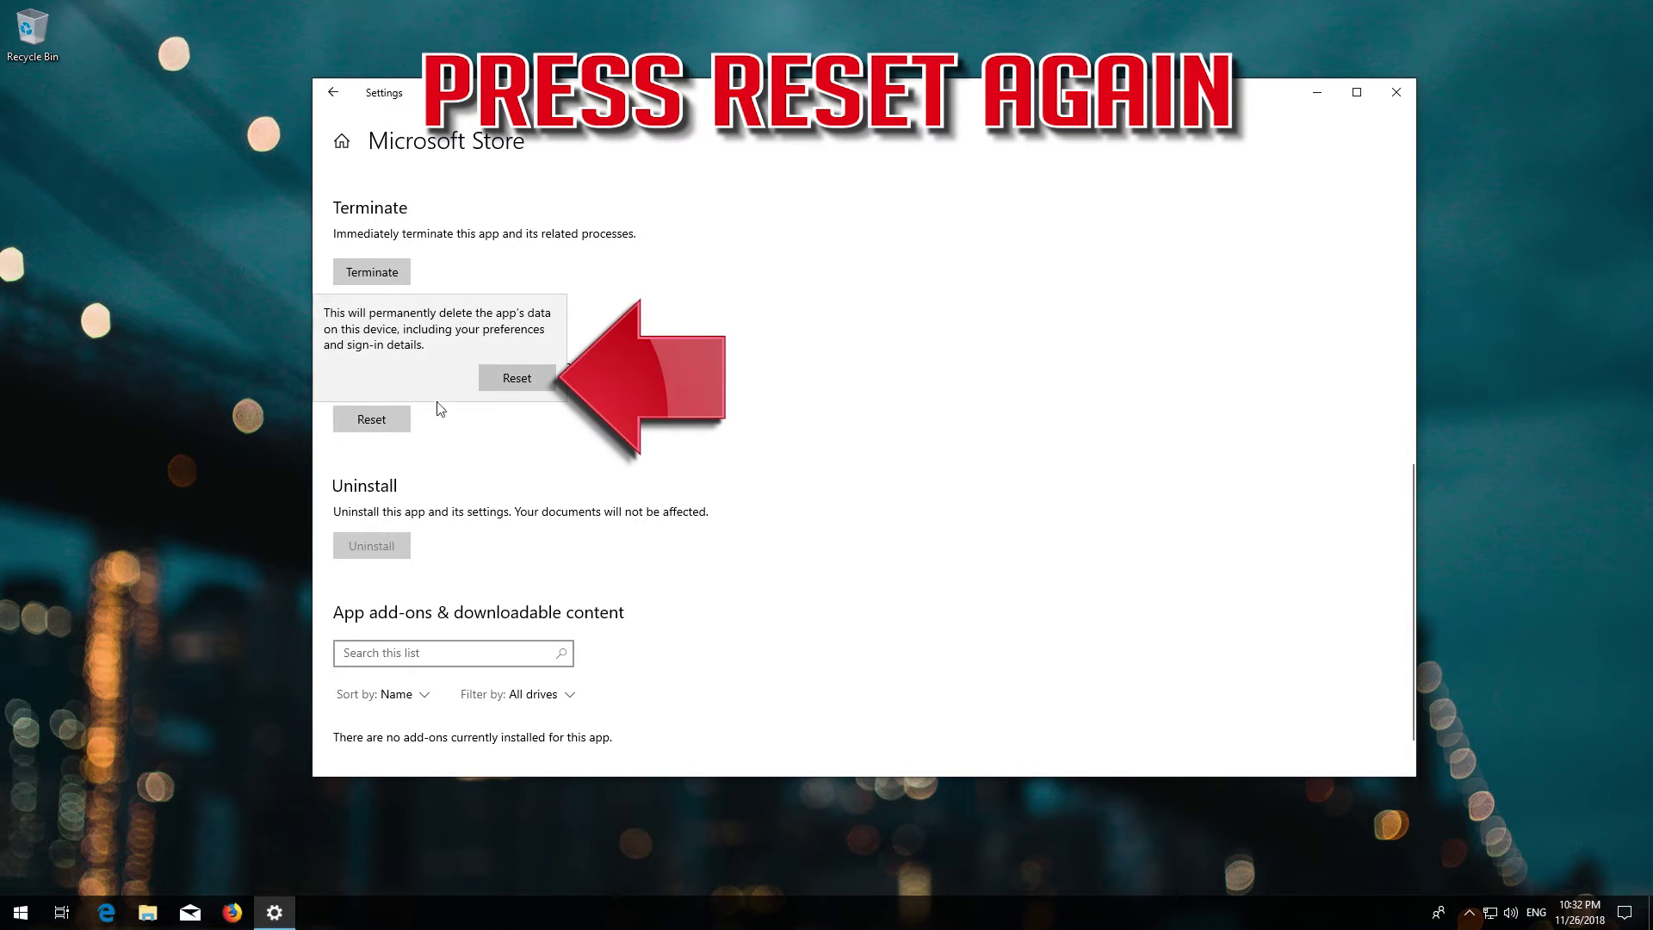
{"action": "left_click", "coordinate": [518, 378]}
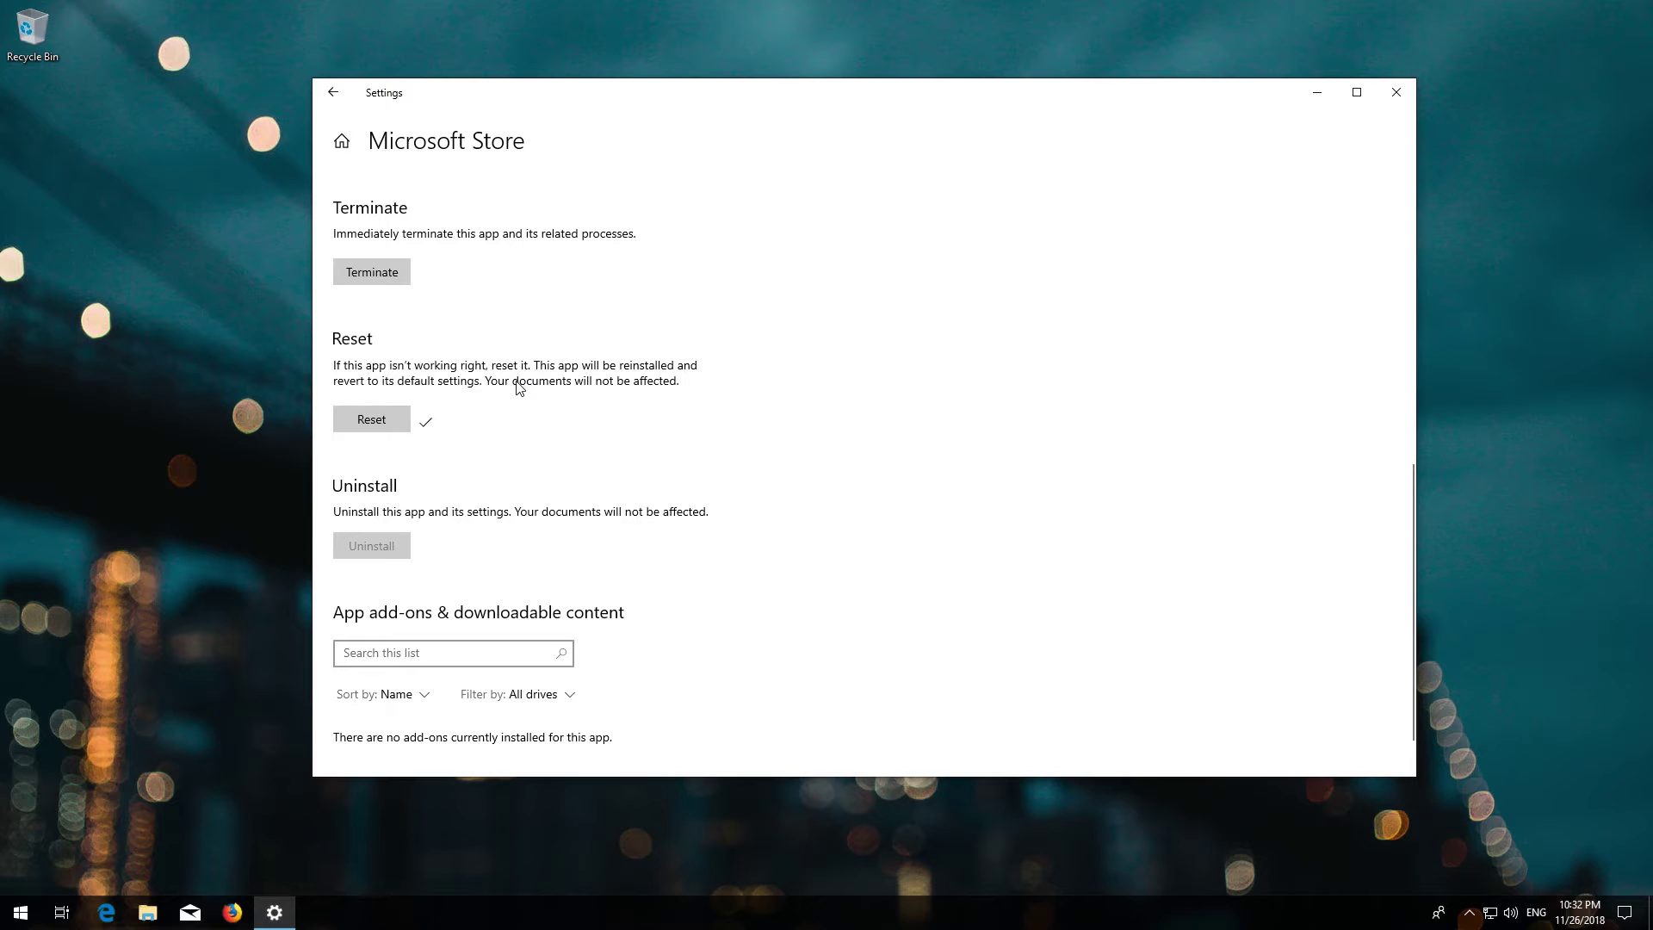
Close Settings and relaunch Microsoft Store from the Start menu
{"action": "left_click", "coordinate": [1394, 93]}
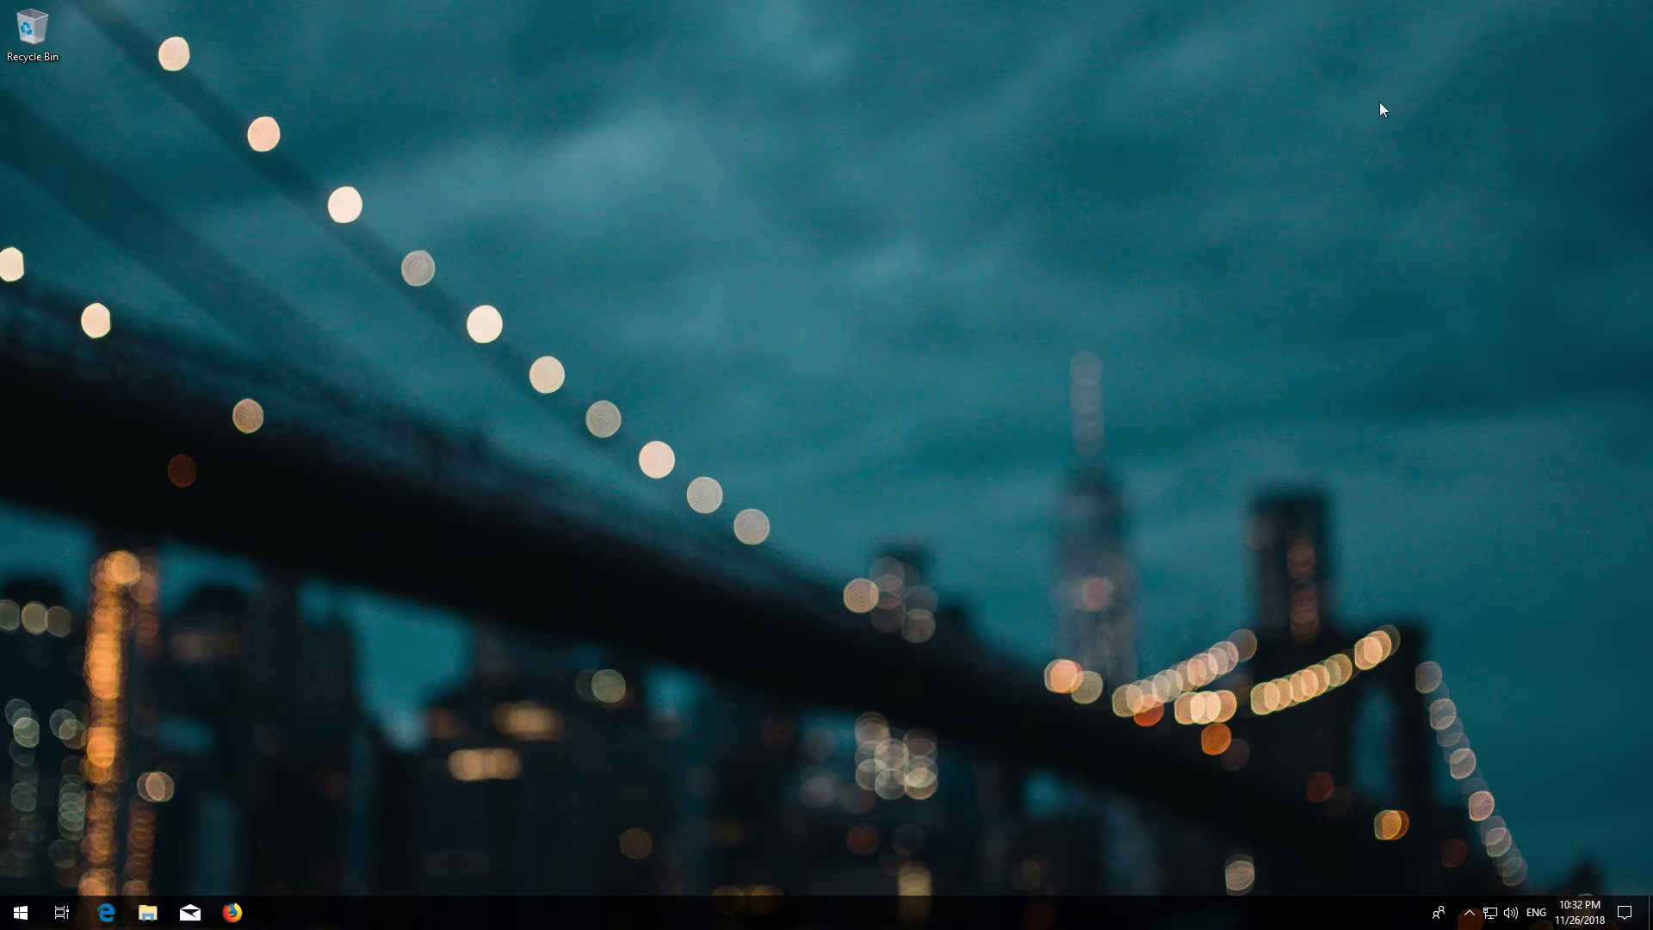
{"action": "left_click", "coordinate": [21, 912]}
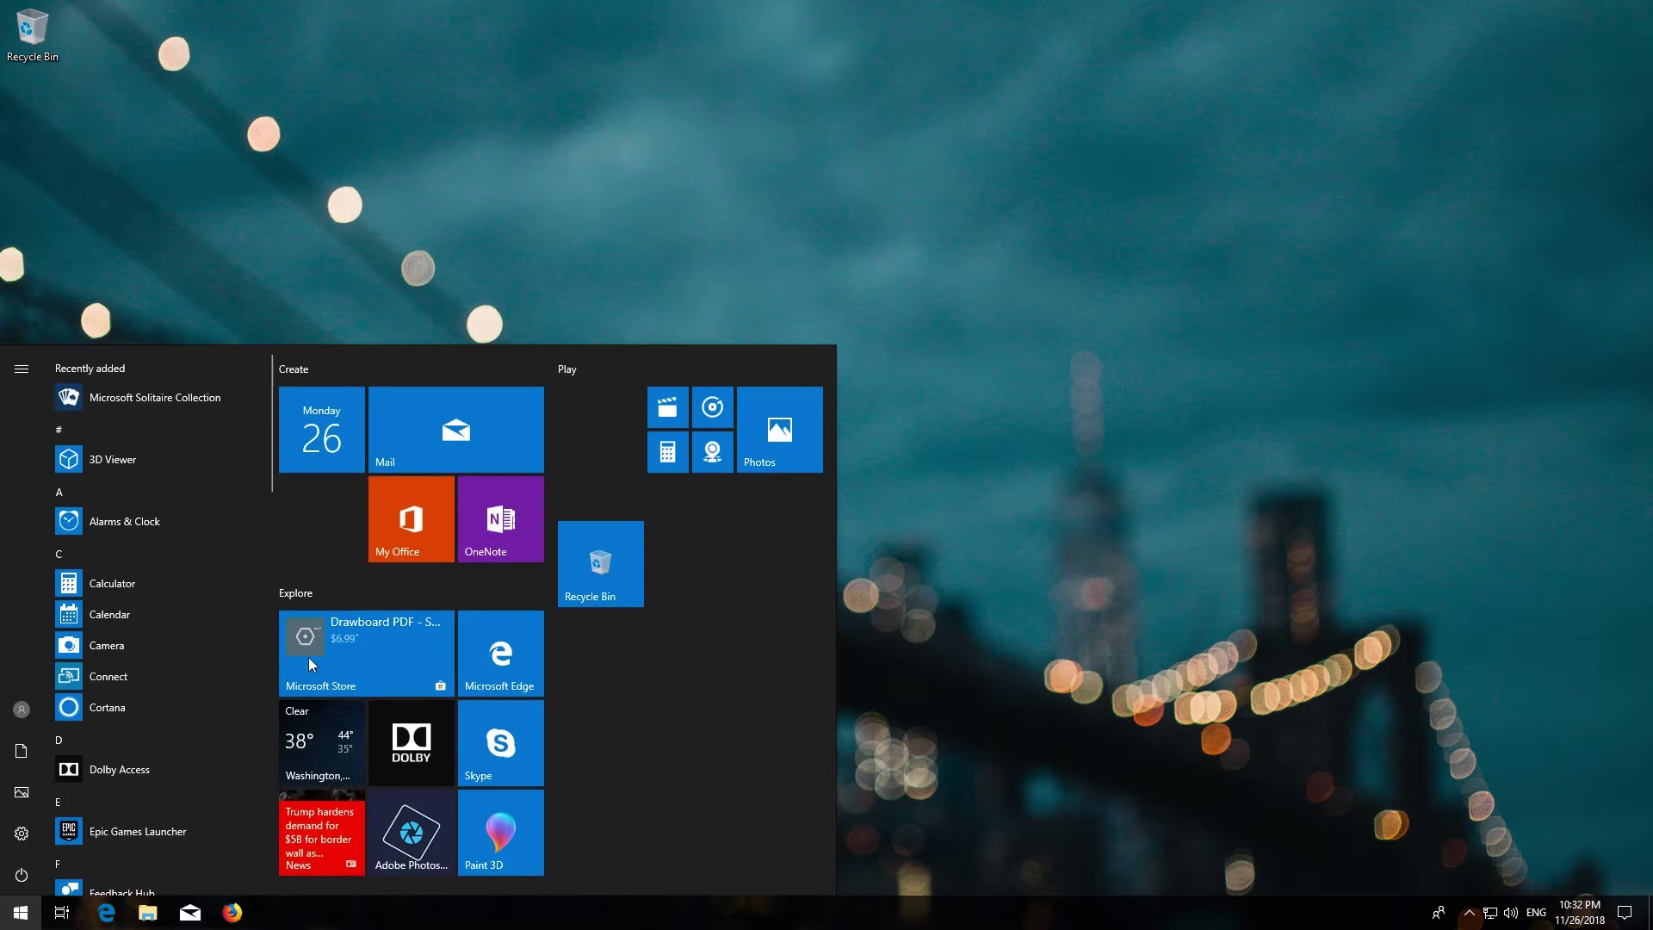
{"action": "left_click", "coordinate": [368, 629]}
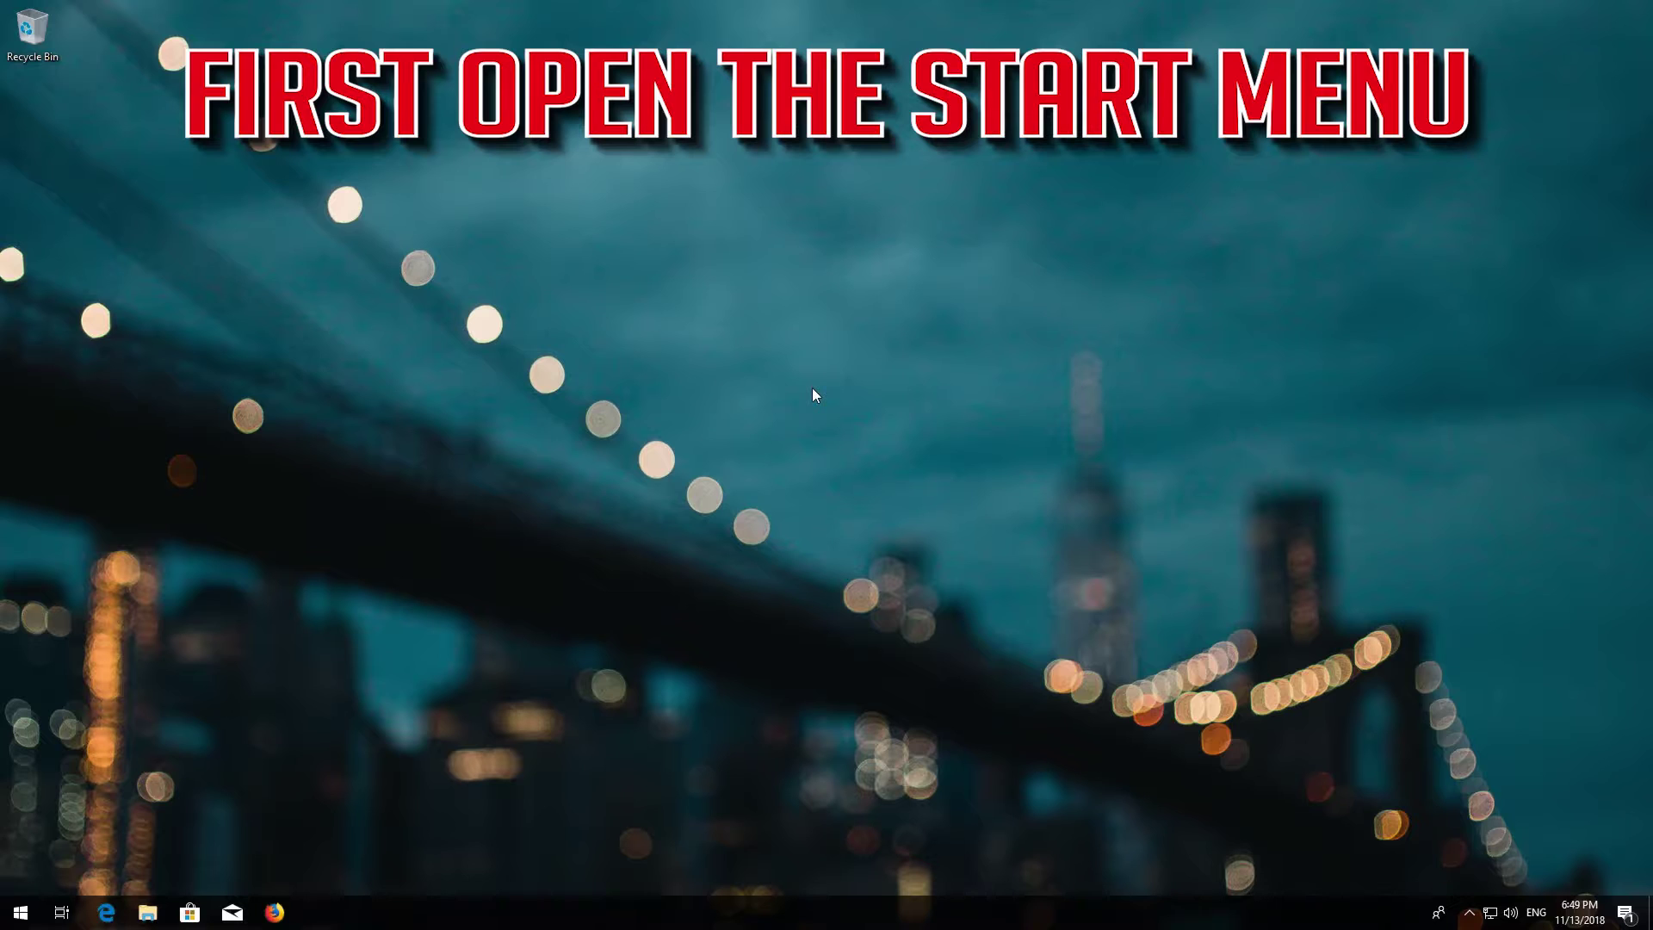
Open Settings from Start and go to Time & Language
{"action": "left_click", "coordinate": [10, 917]}
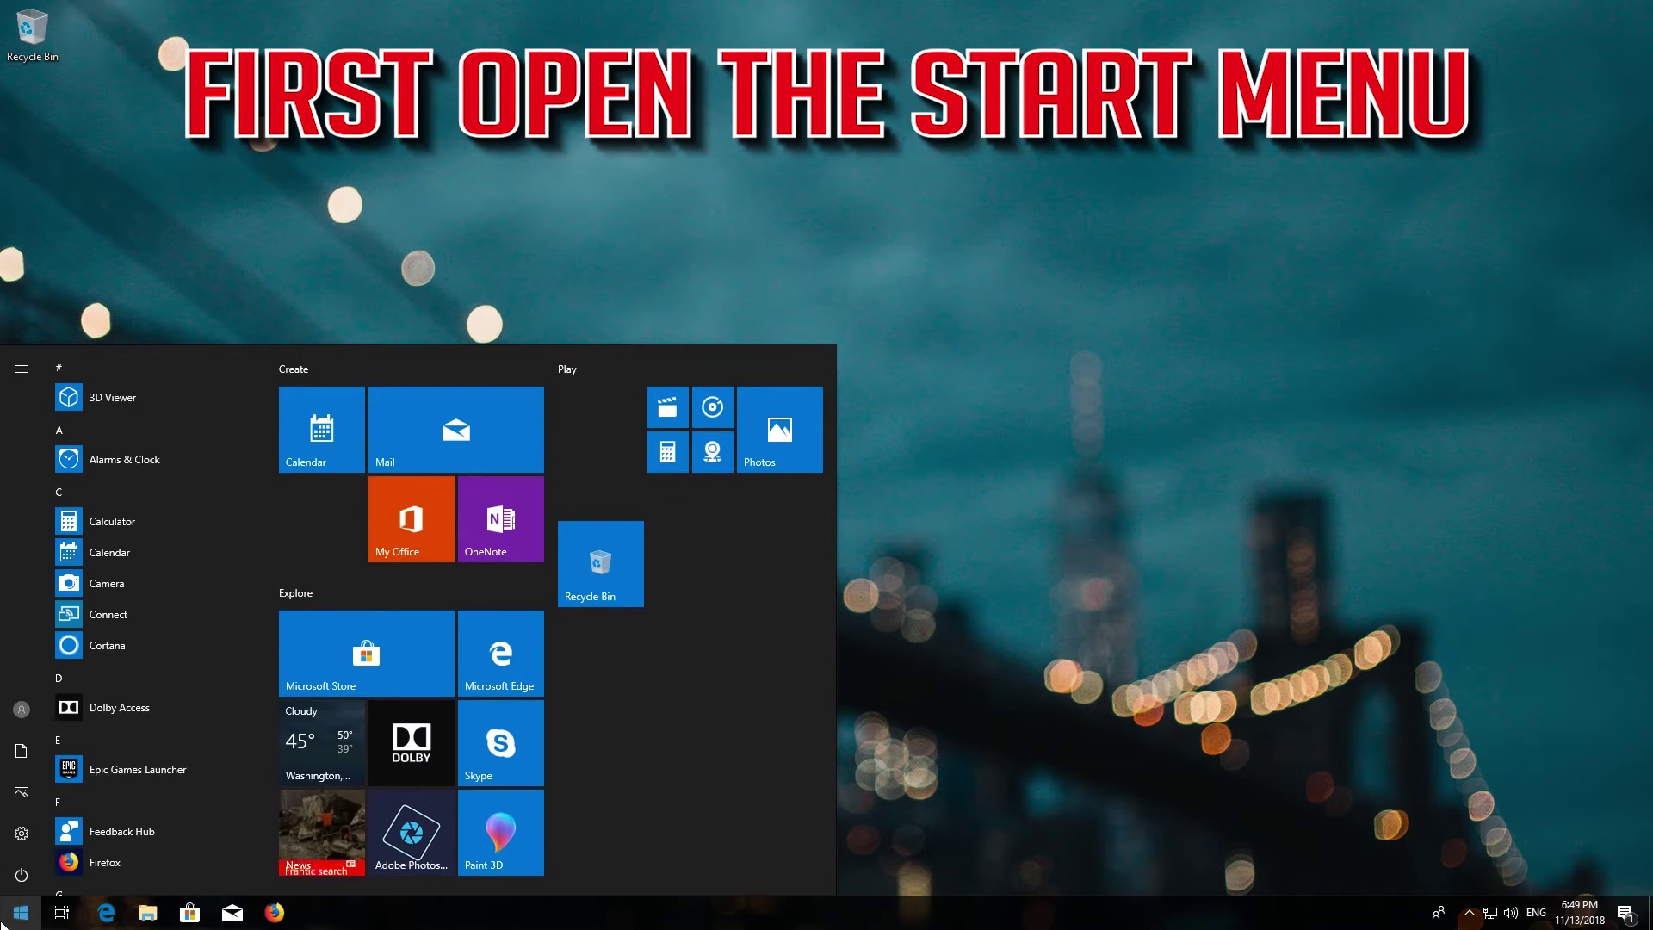
{"action": "left_click", "coordinate": [21, 834]}
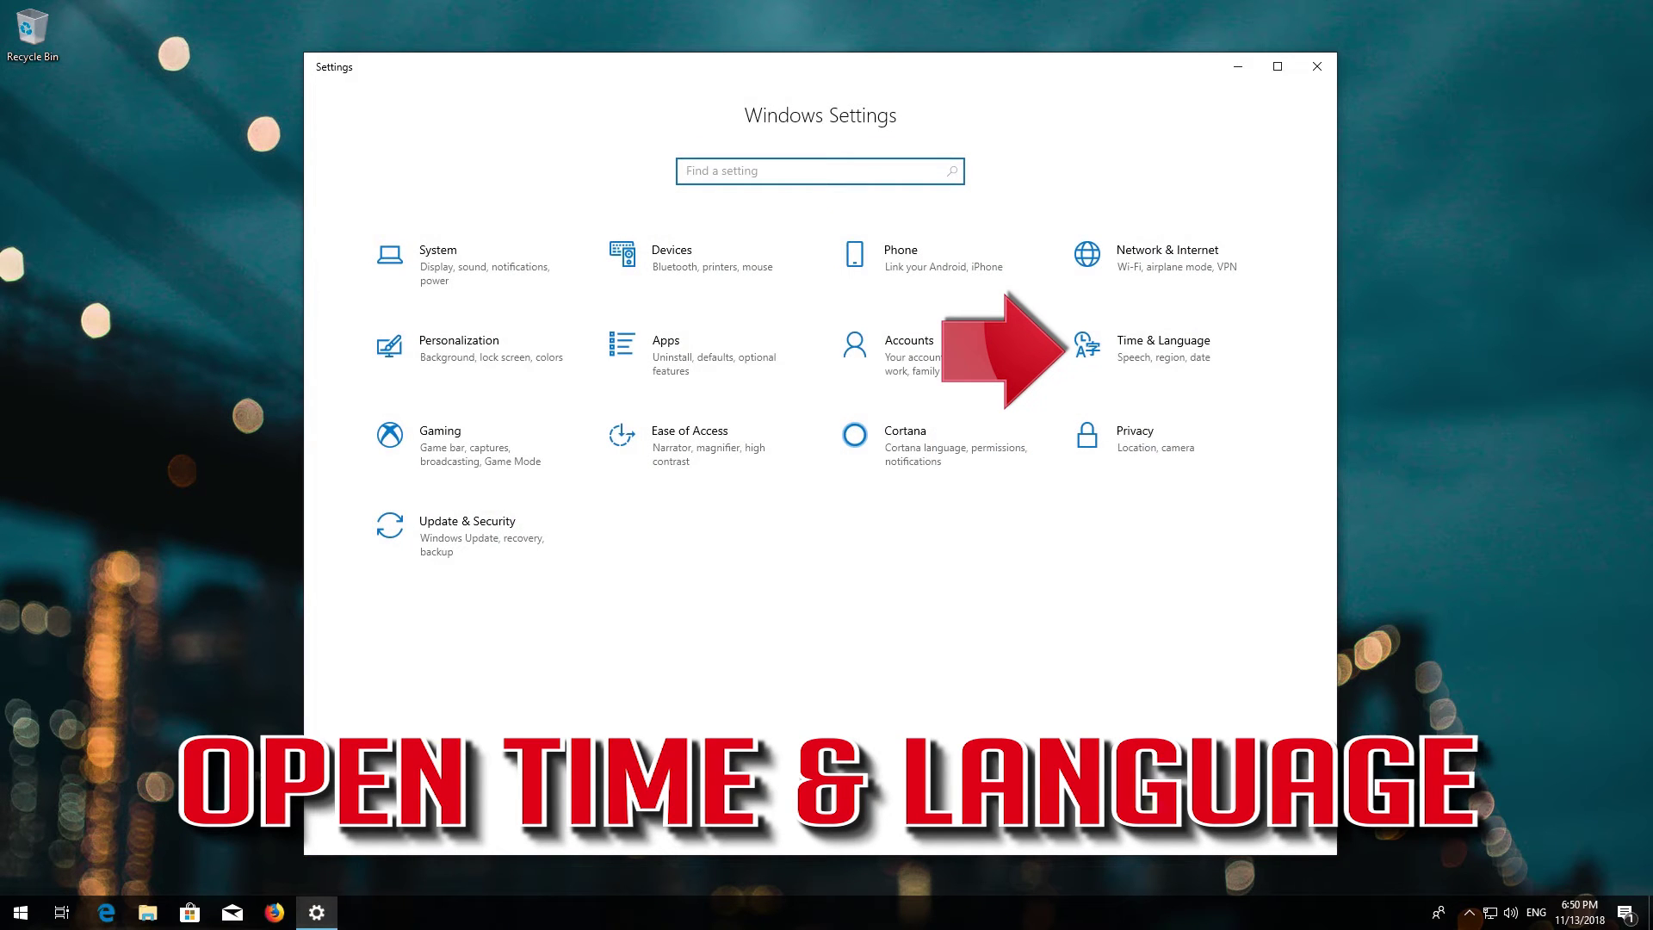
{"action": "left_click", "coordinate": [1154, 374]}
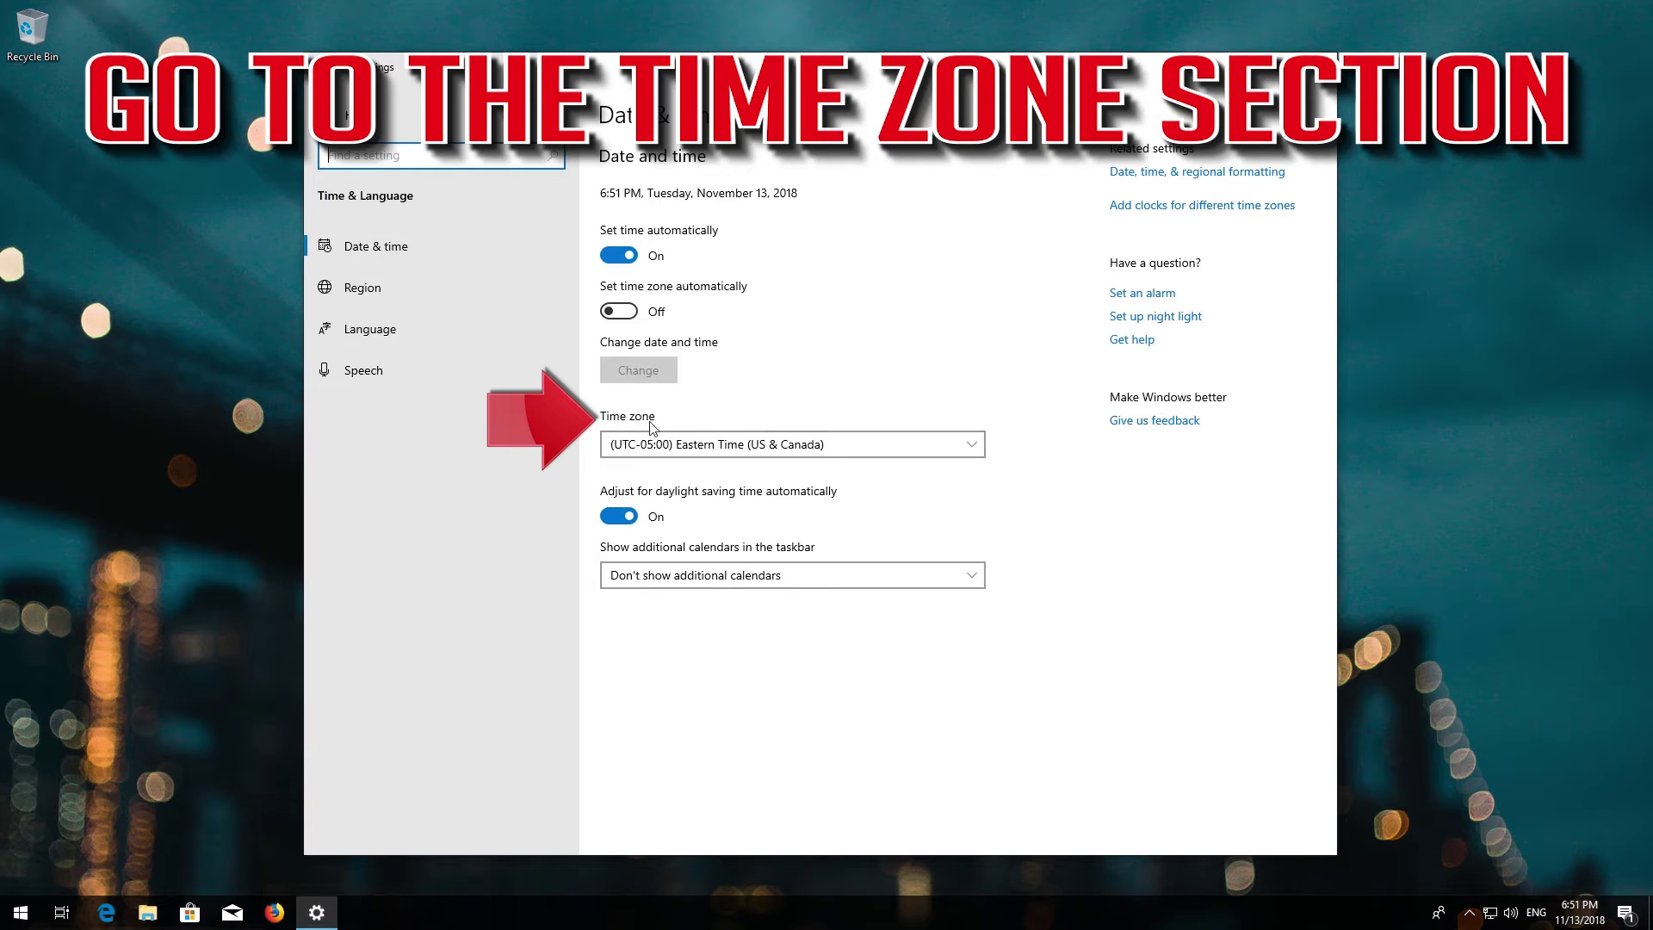
Pick (UTC-10:00) Hawaii from the Time zone list, then close the Settings window
{"action": "left_click", "coordinate": [777, 444]}
{"action": "scroll", "coordinate": [780, 441], "scroll_direction": "up", "scroll_amount": 6}
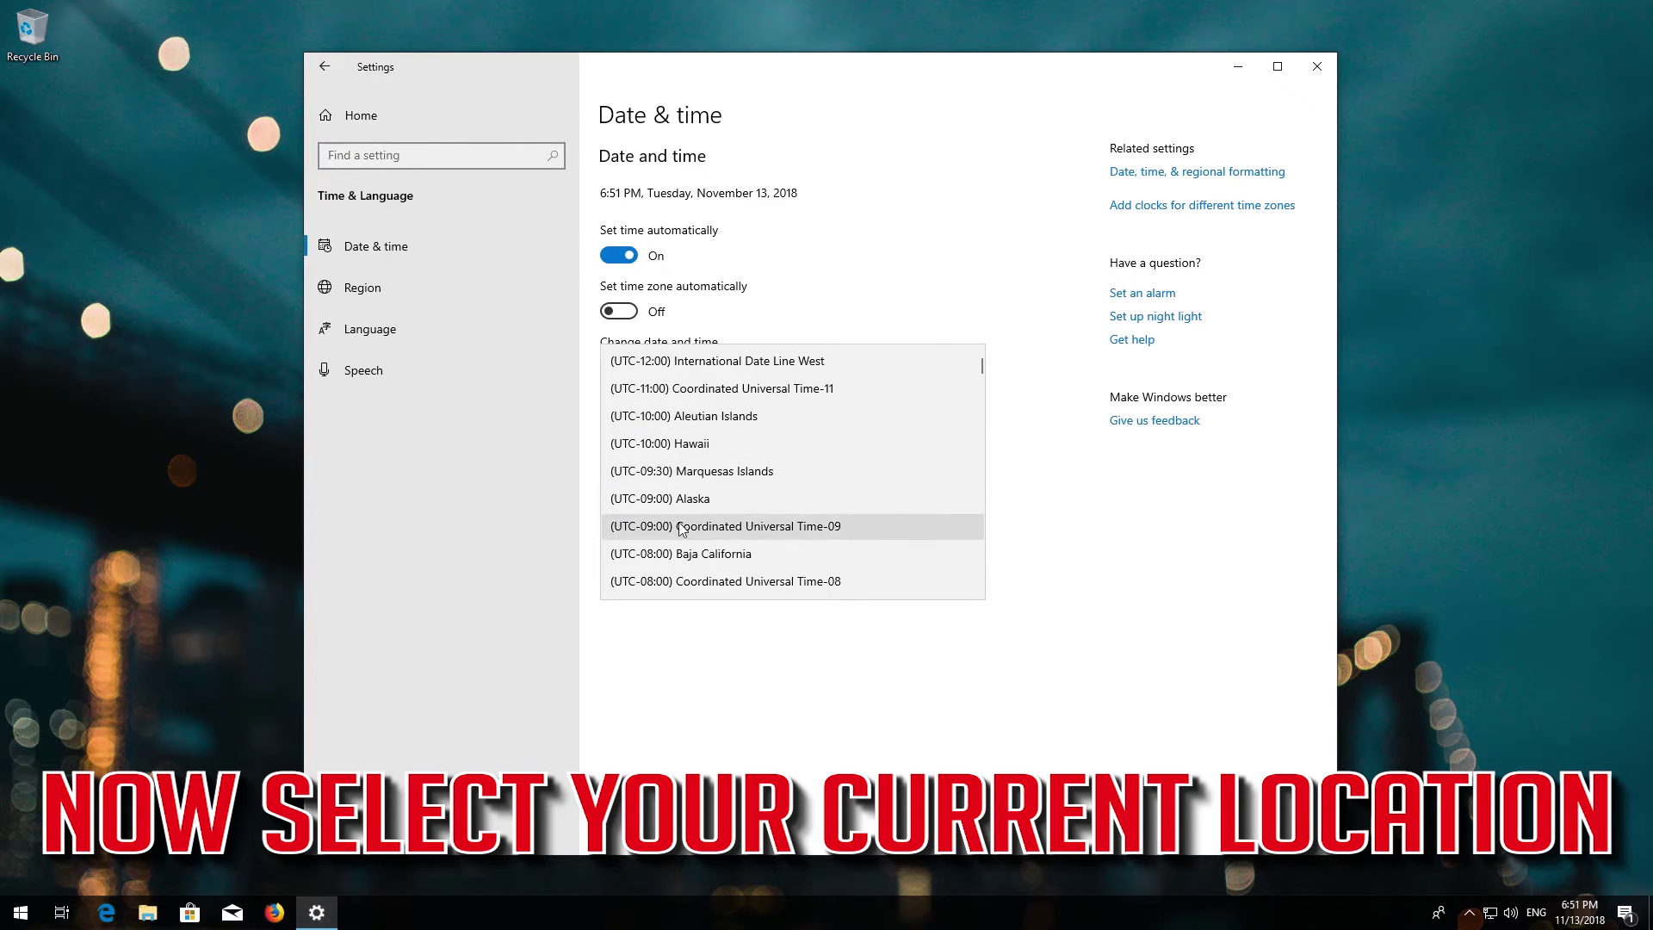
{"action": "left_click", "coordinate": [704, 443]}
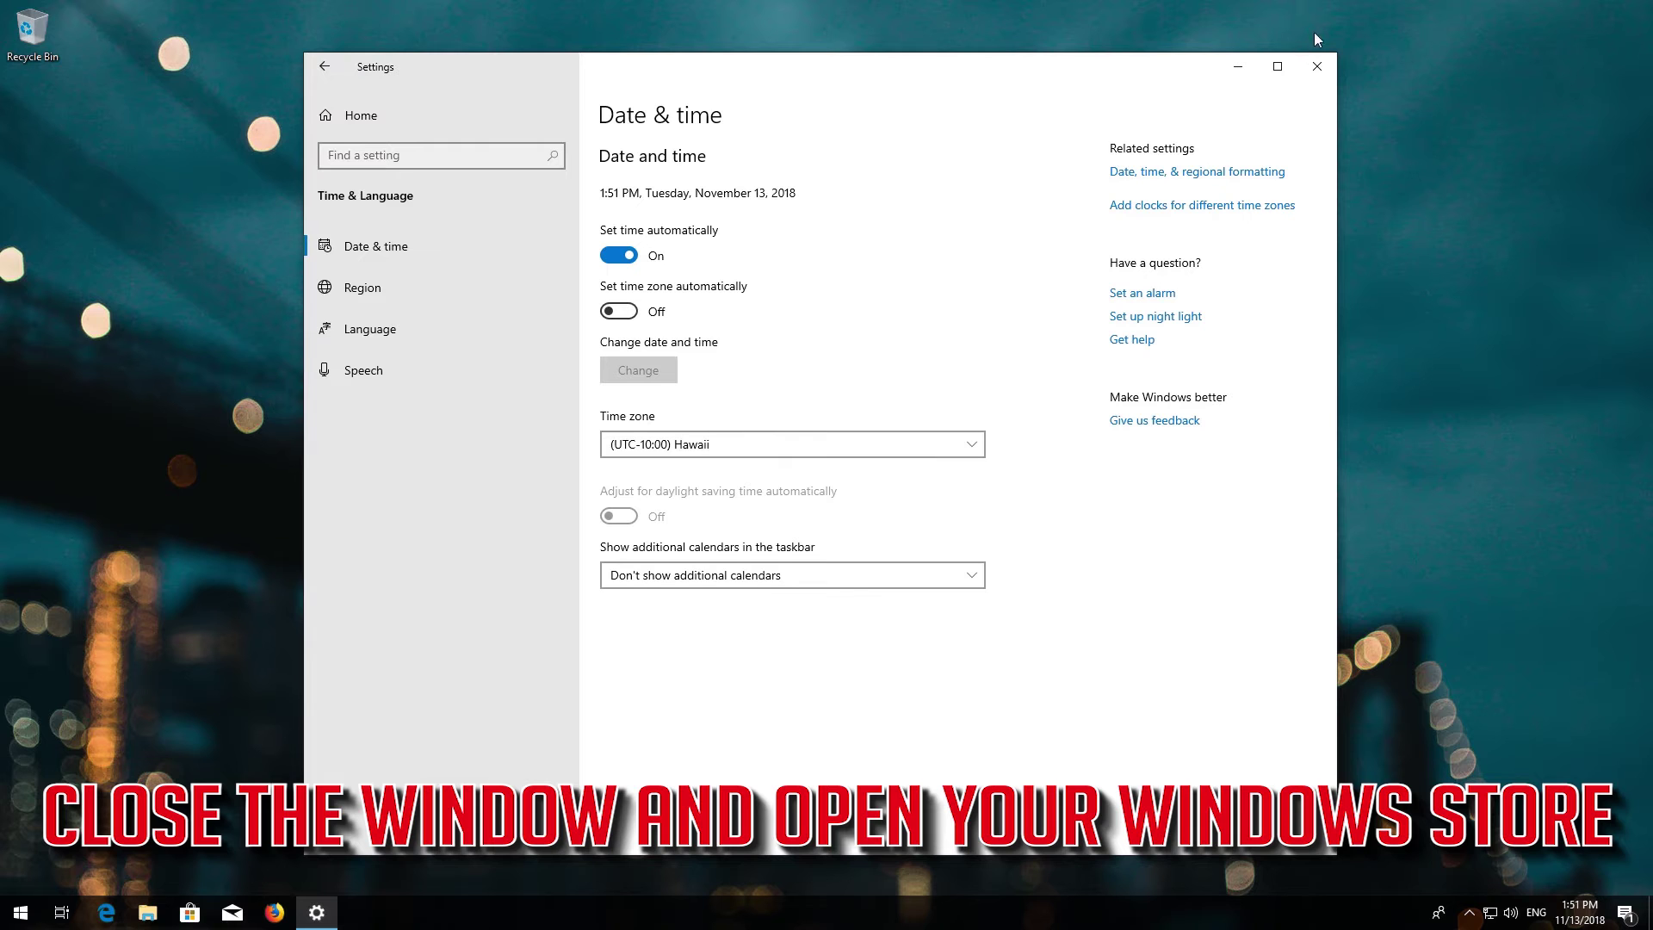
{"action": "left_click", "coordinate": [1317, 65]}
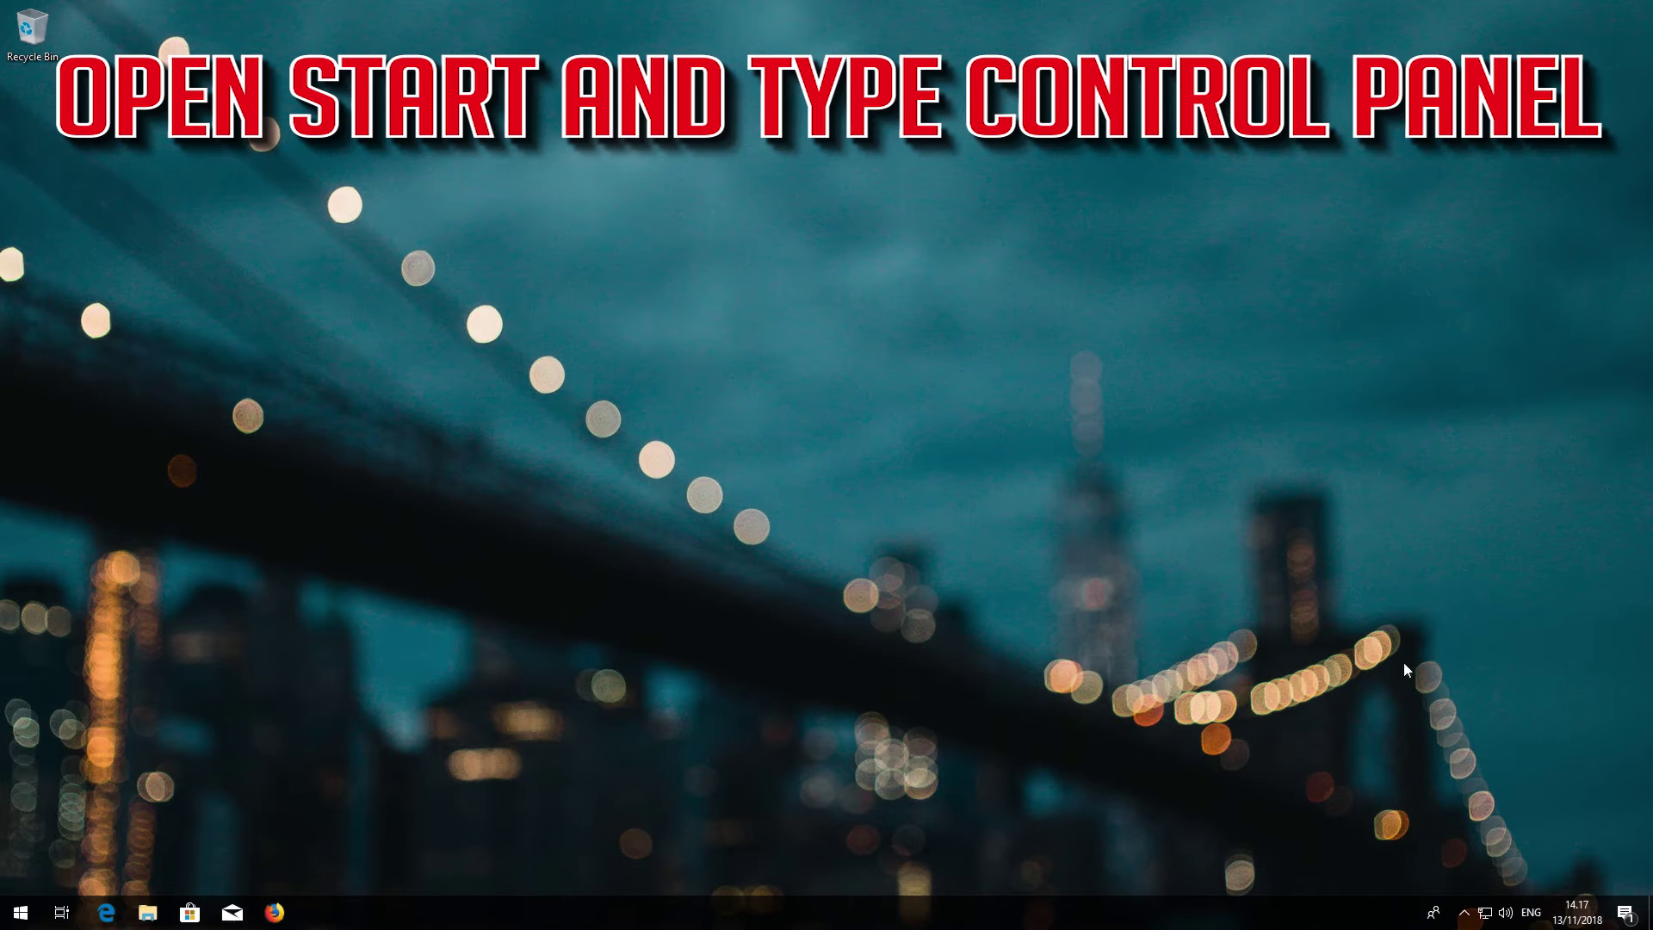
Search Start for 'control panel' and open the Control Panel result
{"action": "key", "text": "super"}
{"action": "type", "text": "co"}
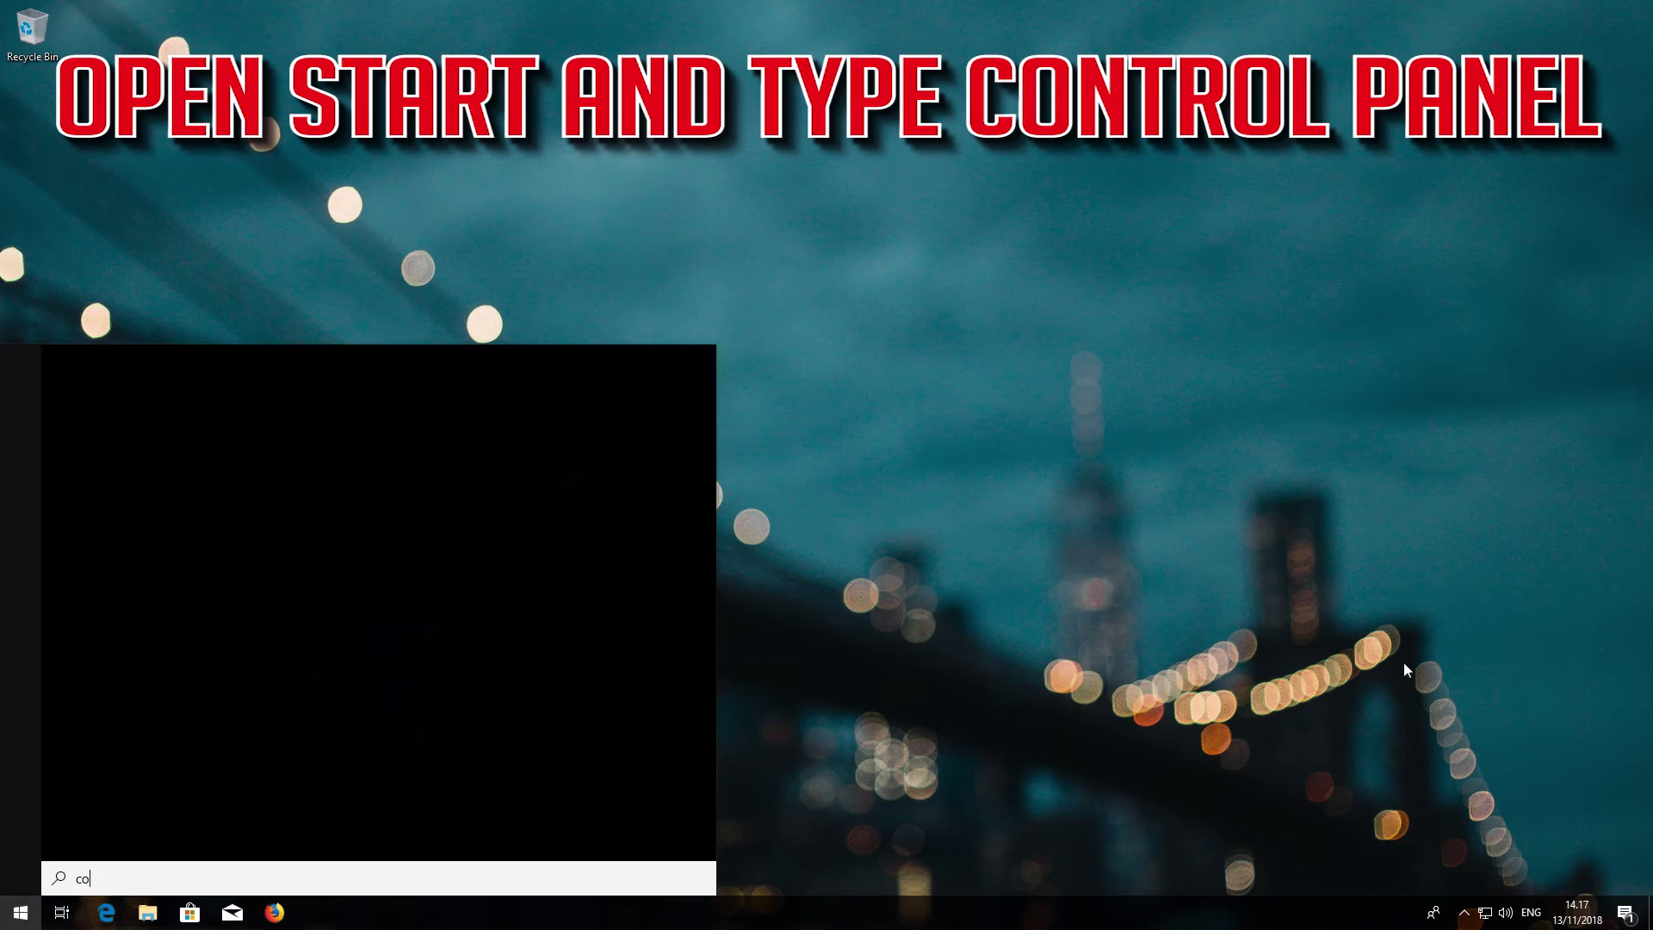
{"action": "type", "text": "ntrol panel"}
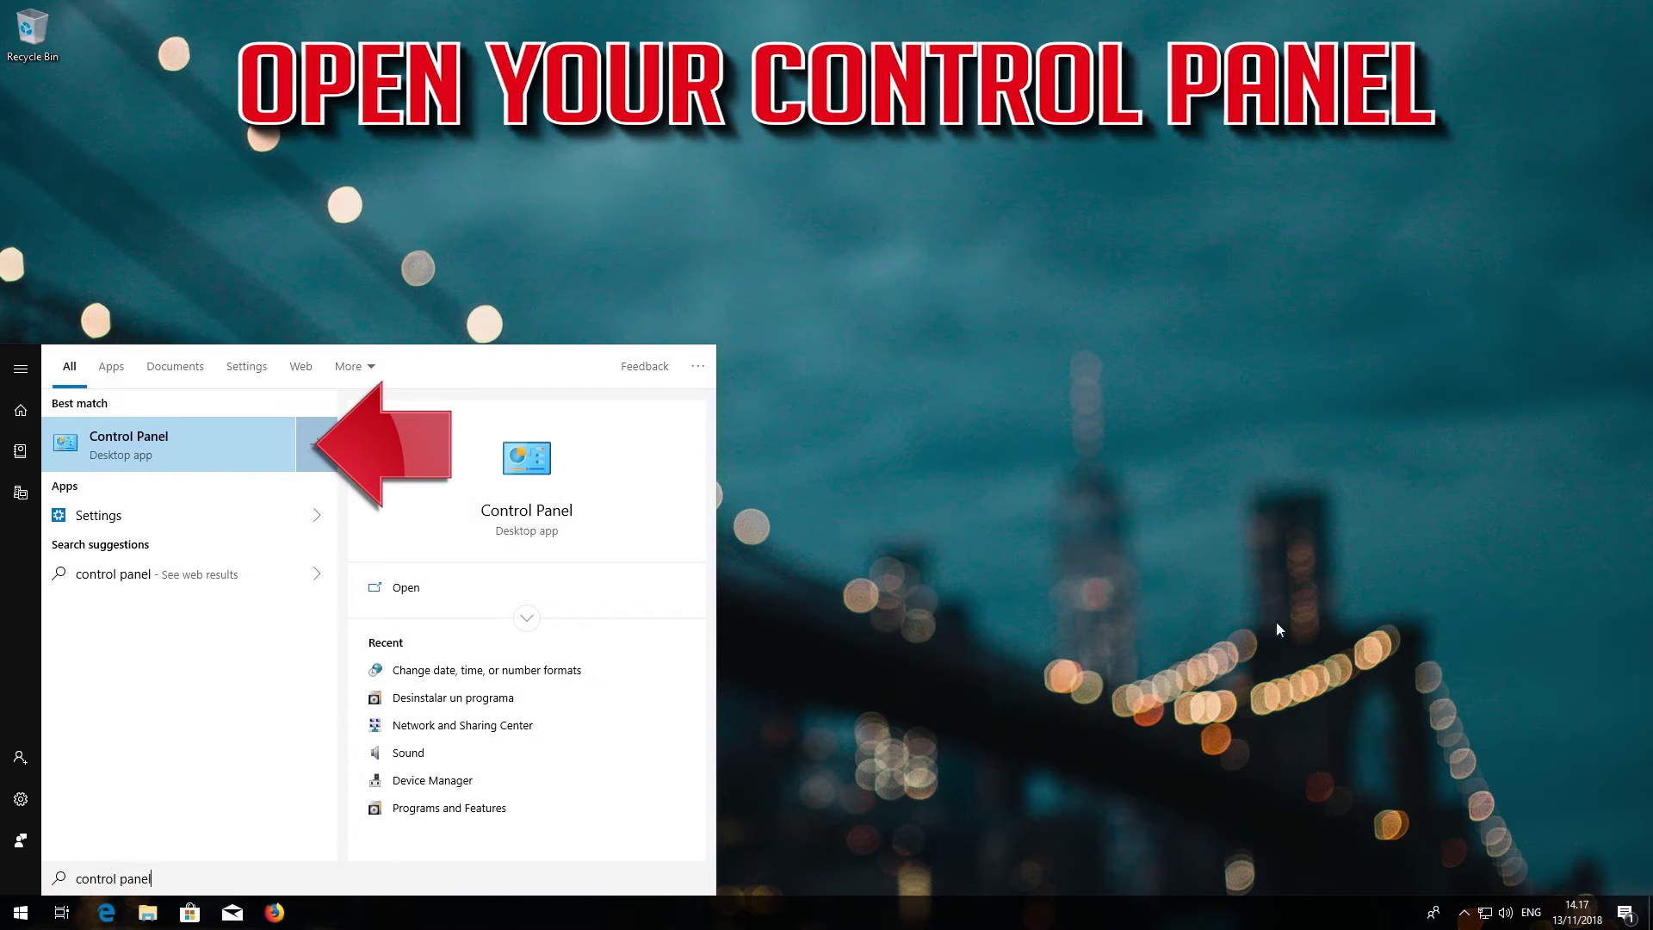
{"action": "left_click", "coordinate": [197, 452]}
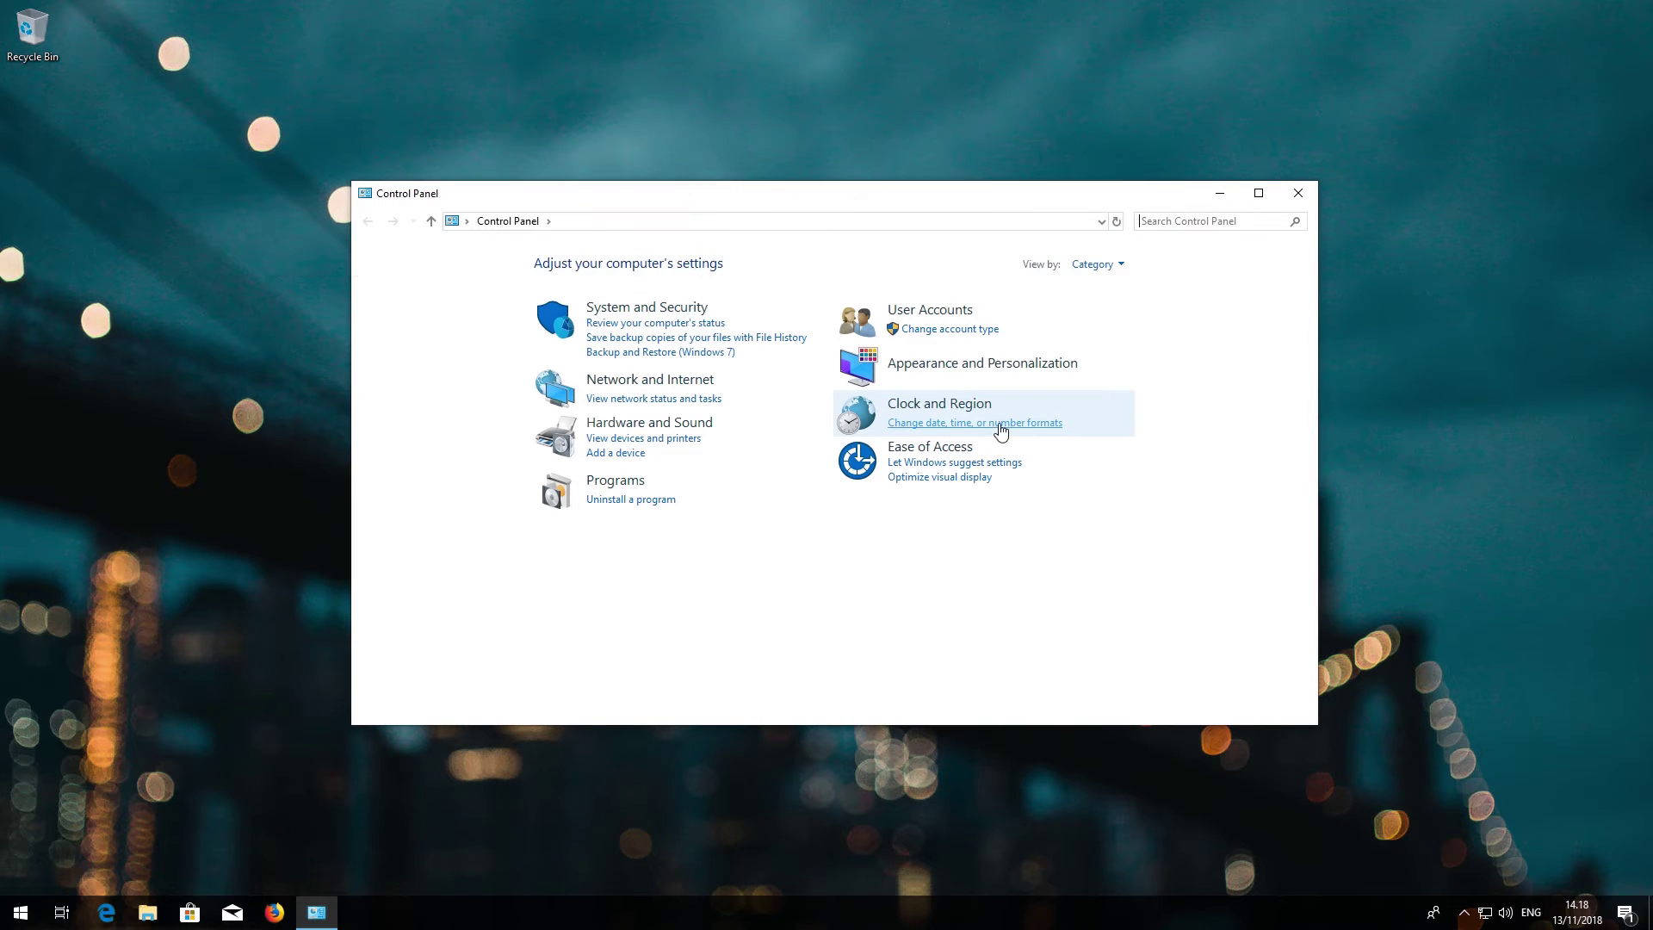
Set the Region Format to 'Match Windows display language (recommended)' and apply it
{"action": "left_click", "coordinate": [1001, 423]}
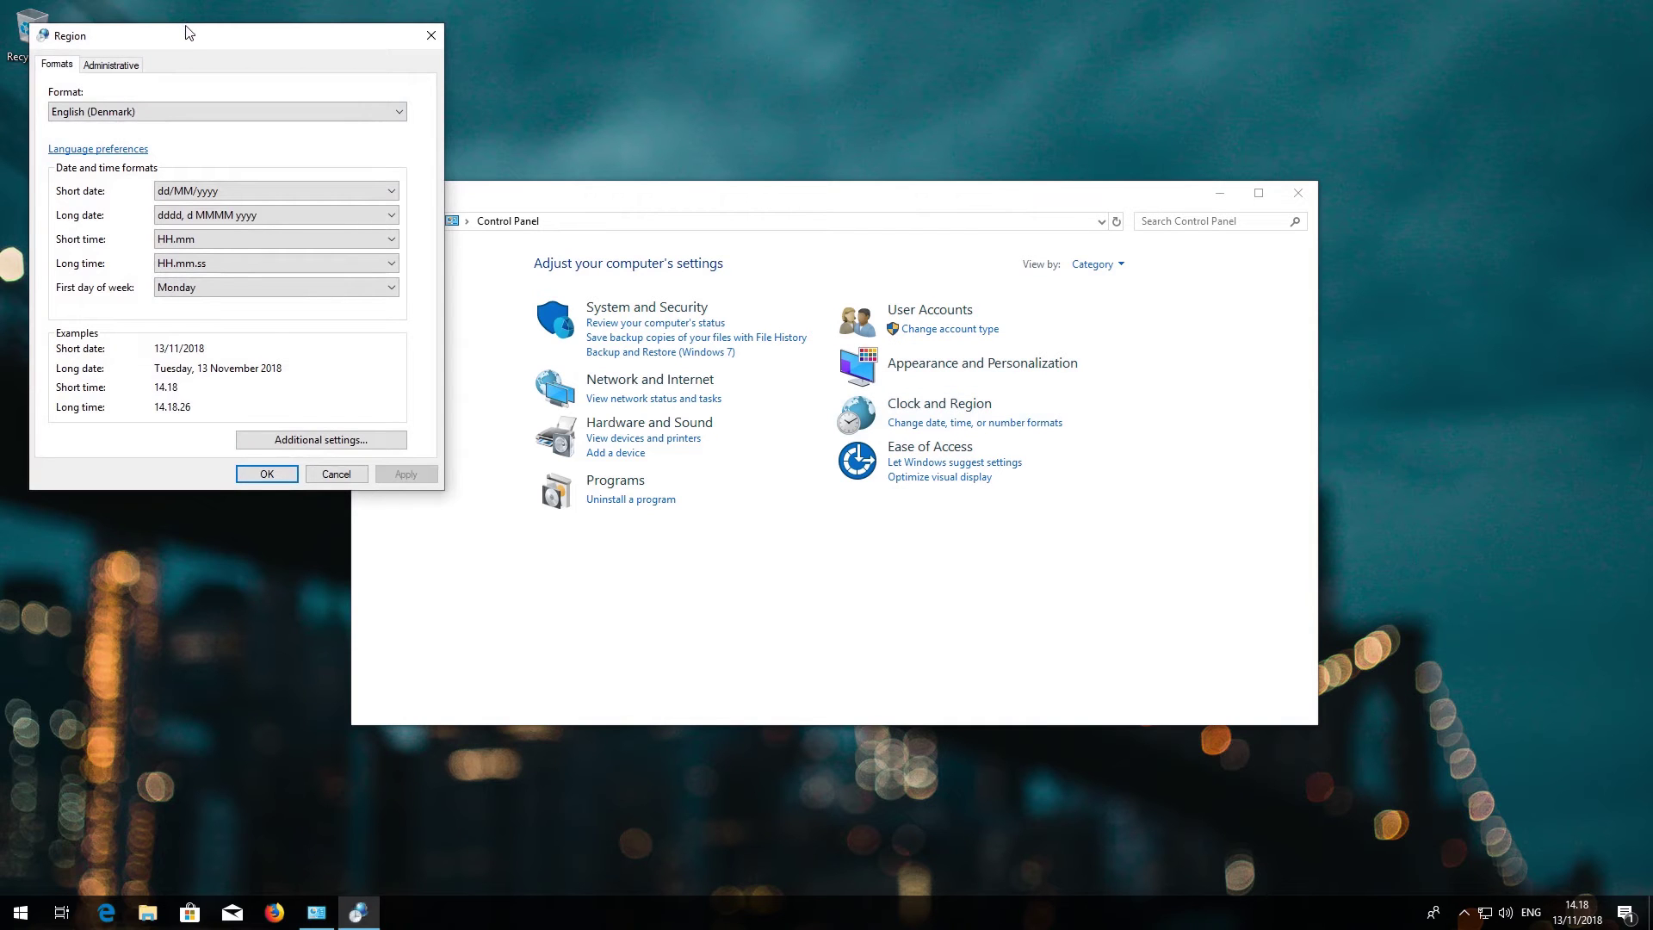
{"action": "left_click_drag", "start_coordinate": [193, 36], "coordinate": [749, 187]}
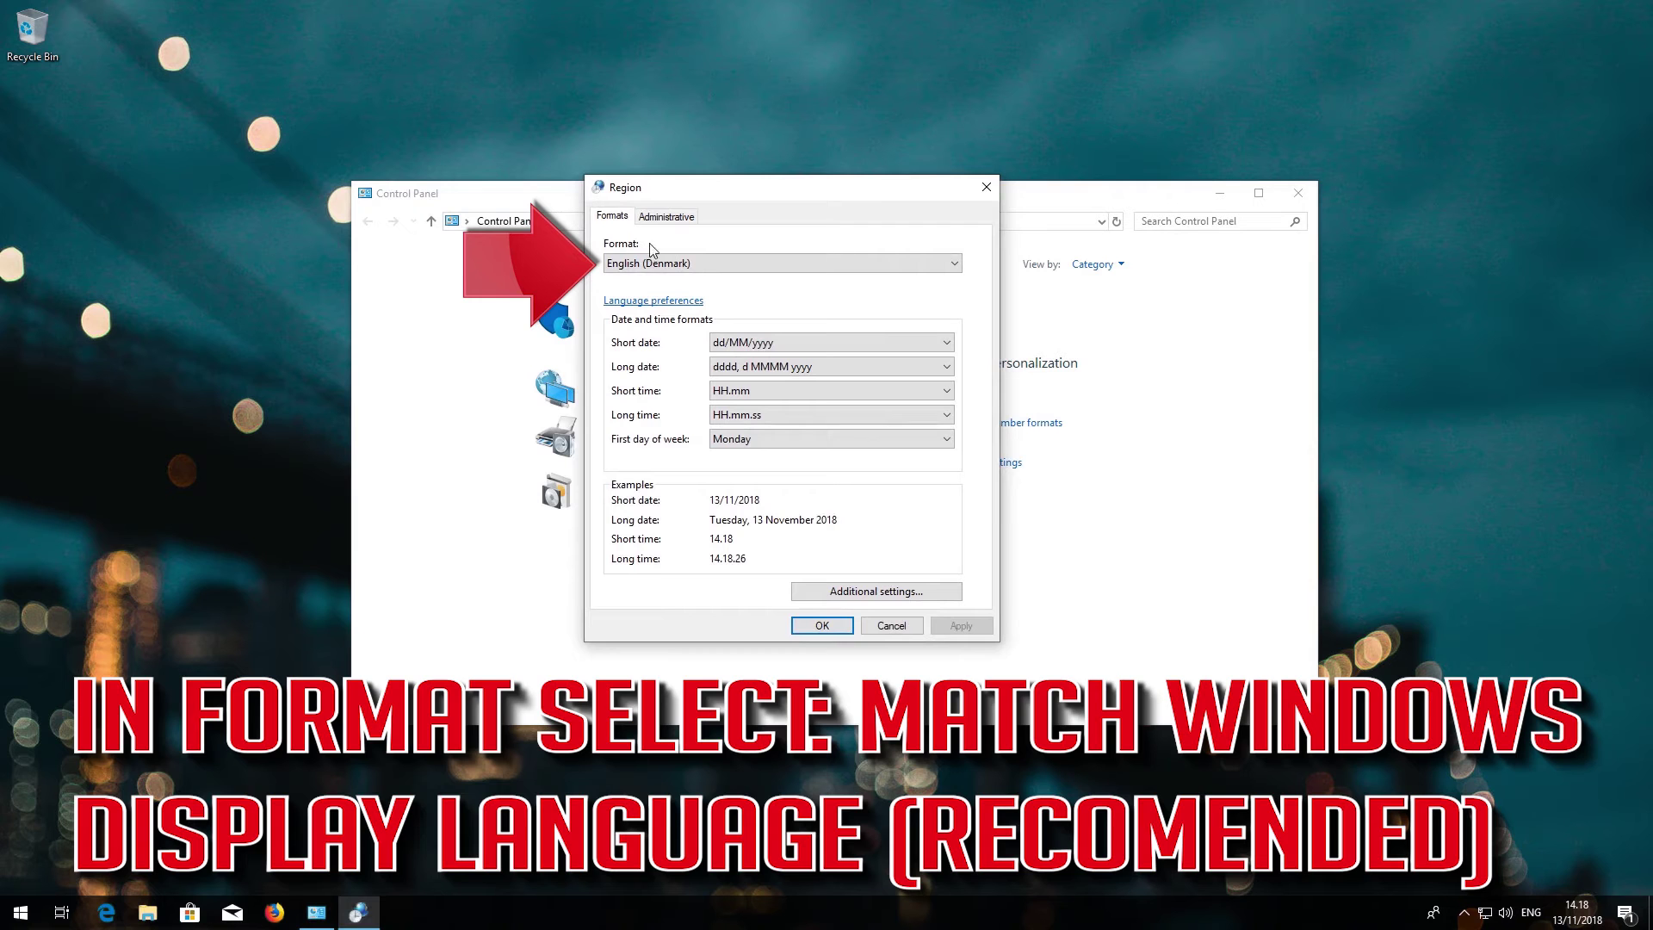
{"action": "left_click", "coordinate": [695, 263]}
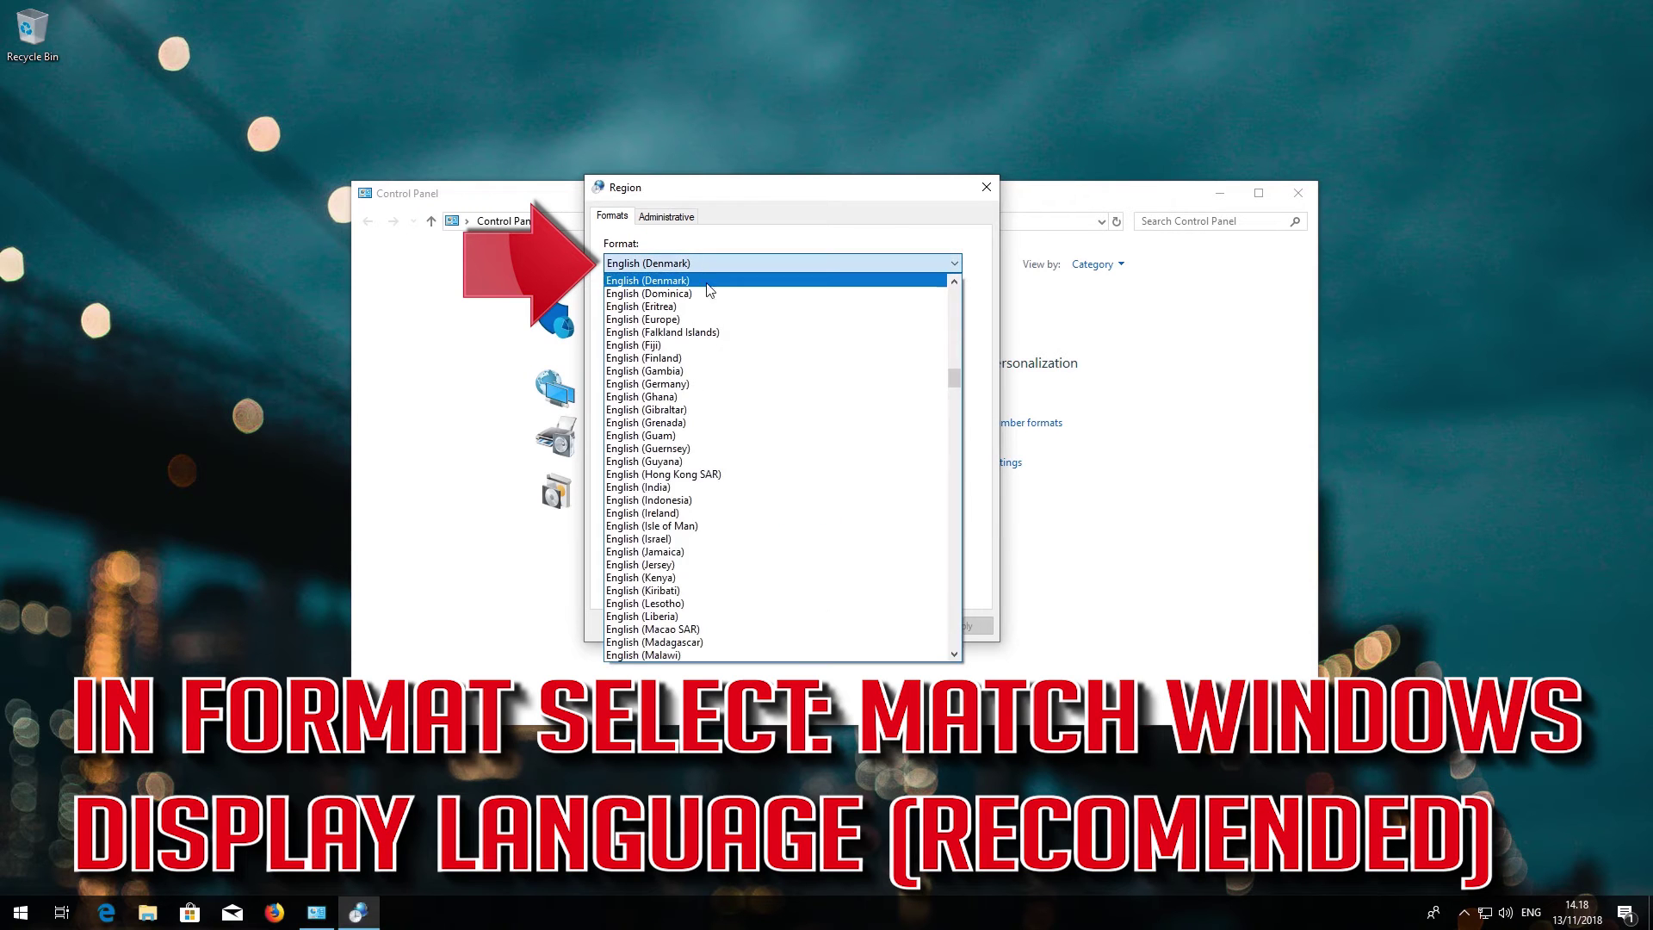
{"action": "scroll", "coordinate": [715, 302], "scroll_direction": "up", "scroll_amount": 20}
{"action": "scroll", "coordinate": [736, 324], "scroll_direction": "up", "scroll_amount": 6}
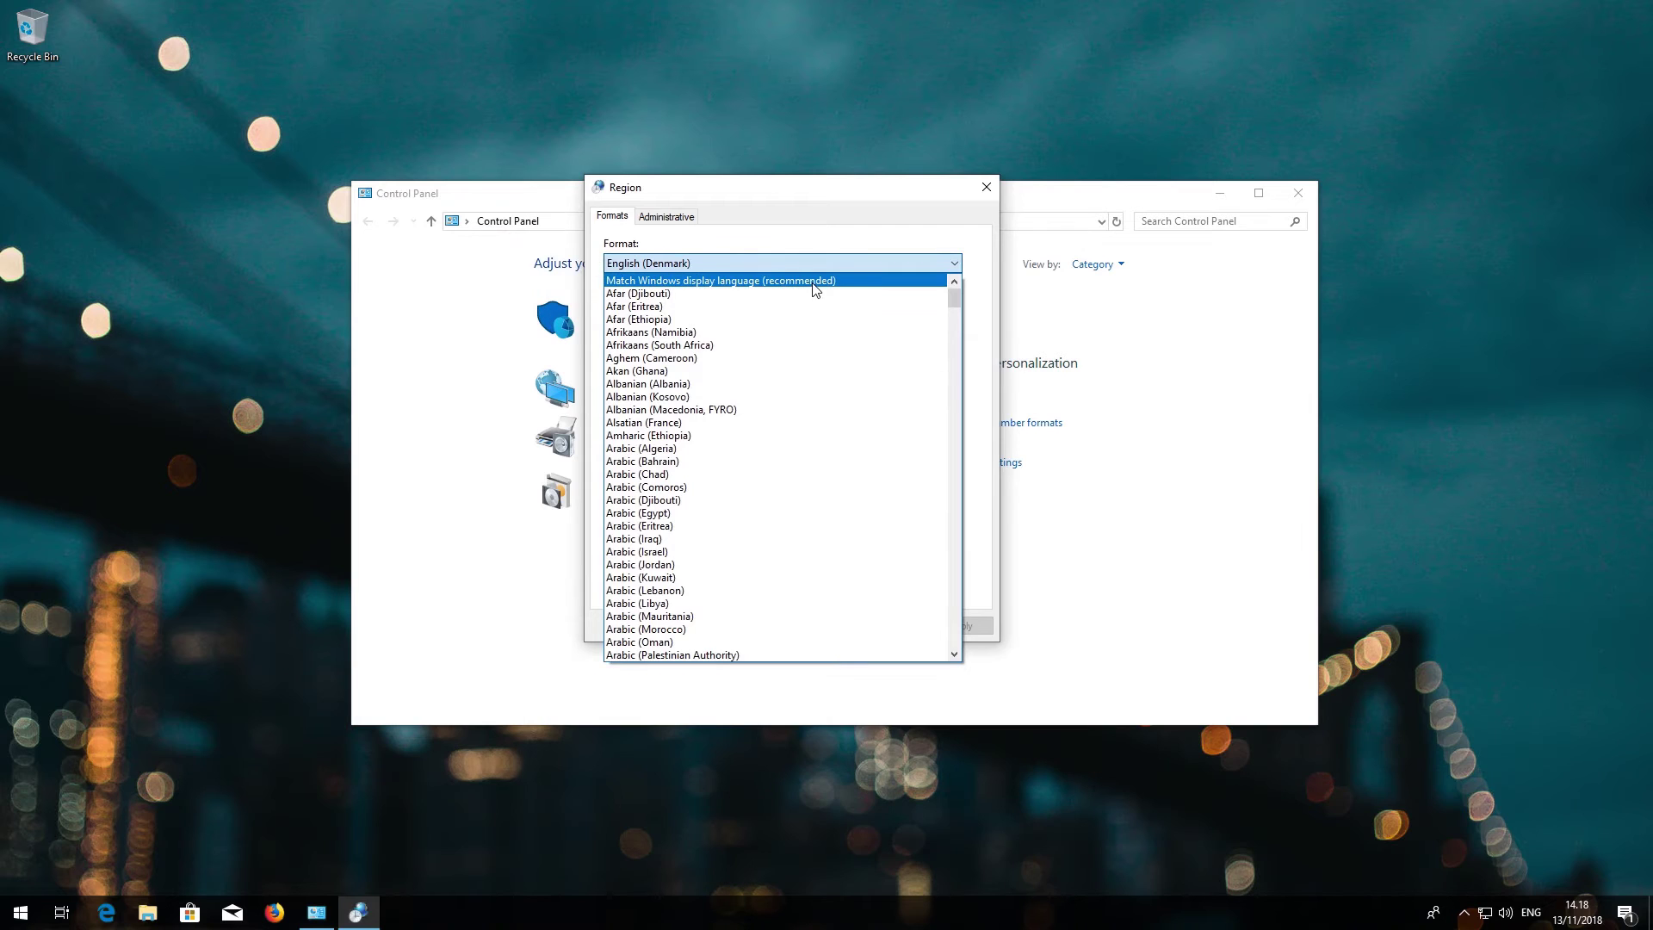
{"action": "left_click", "coordinate": [813, 289]}
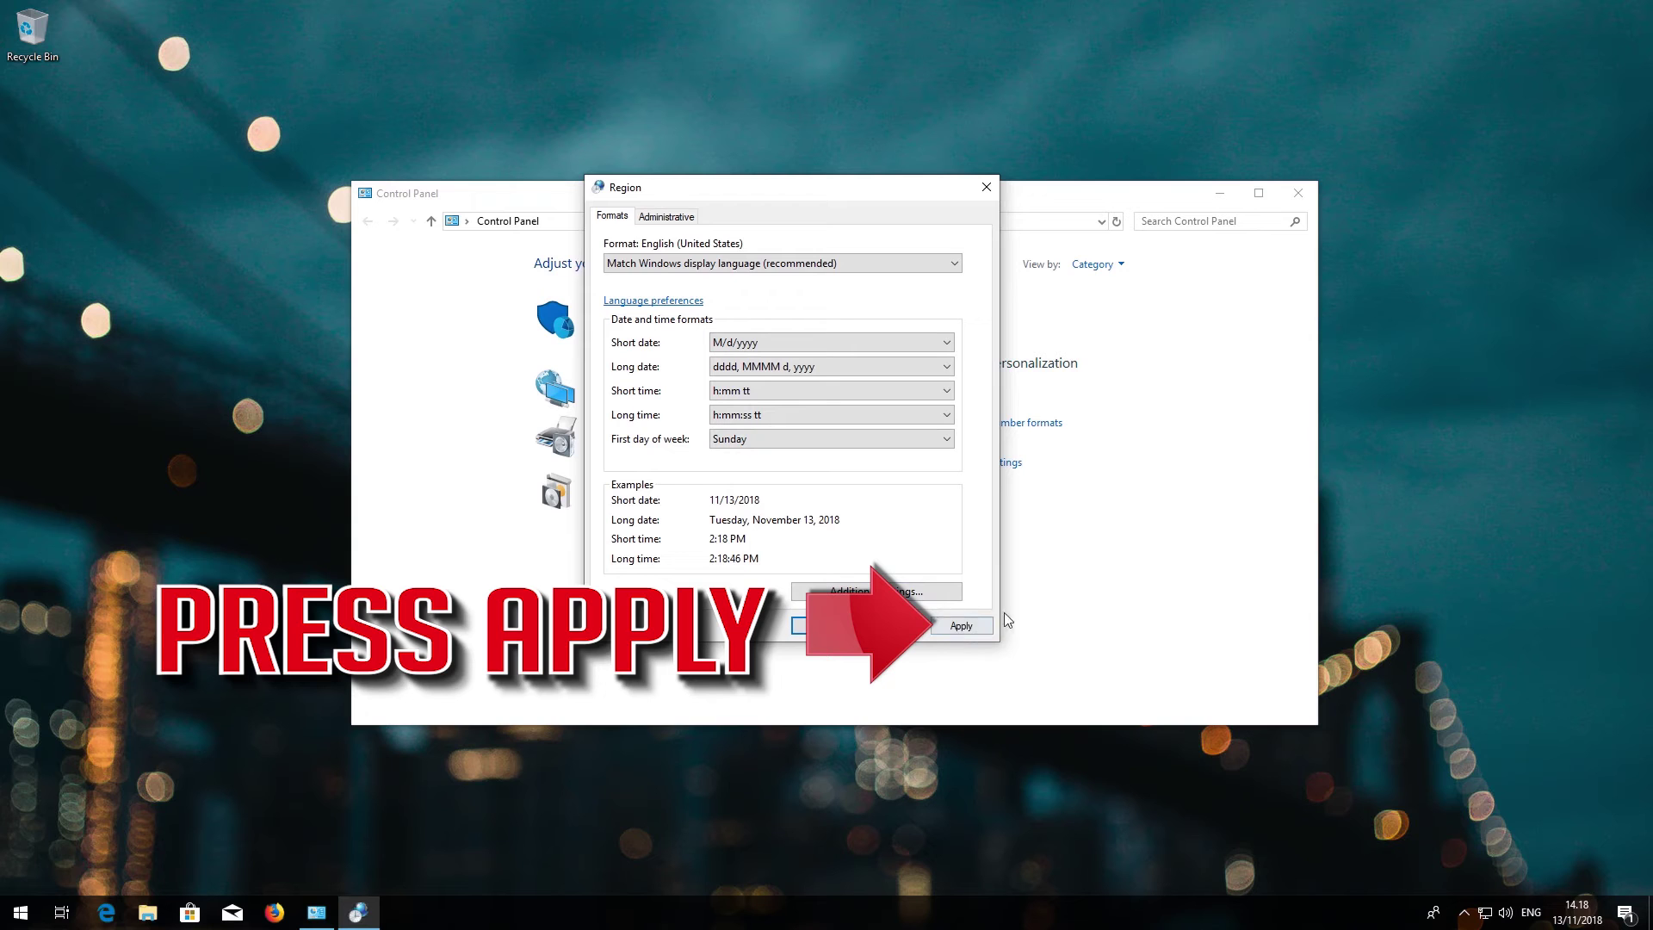
{"action": "left_click", "coordinate": [973, 622]}
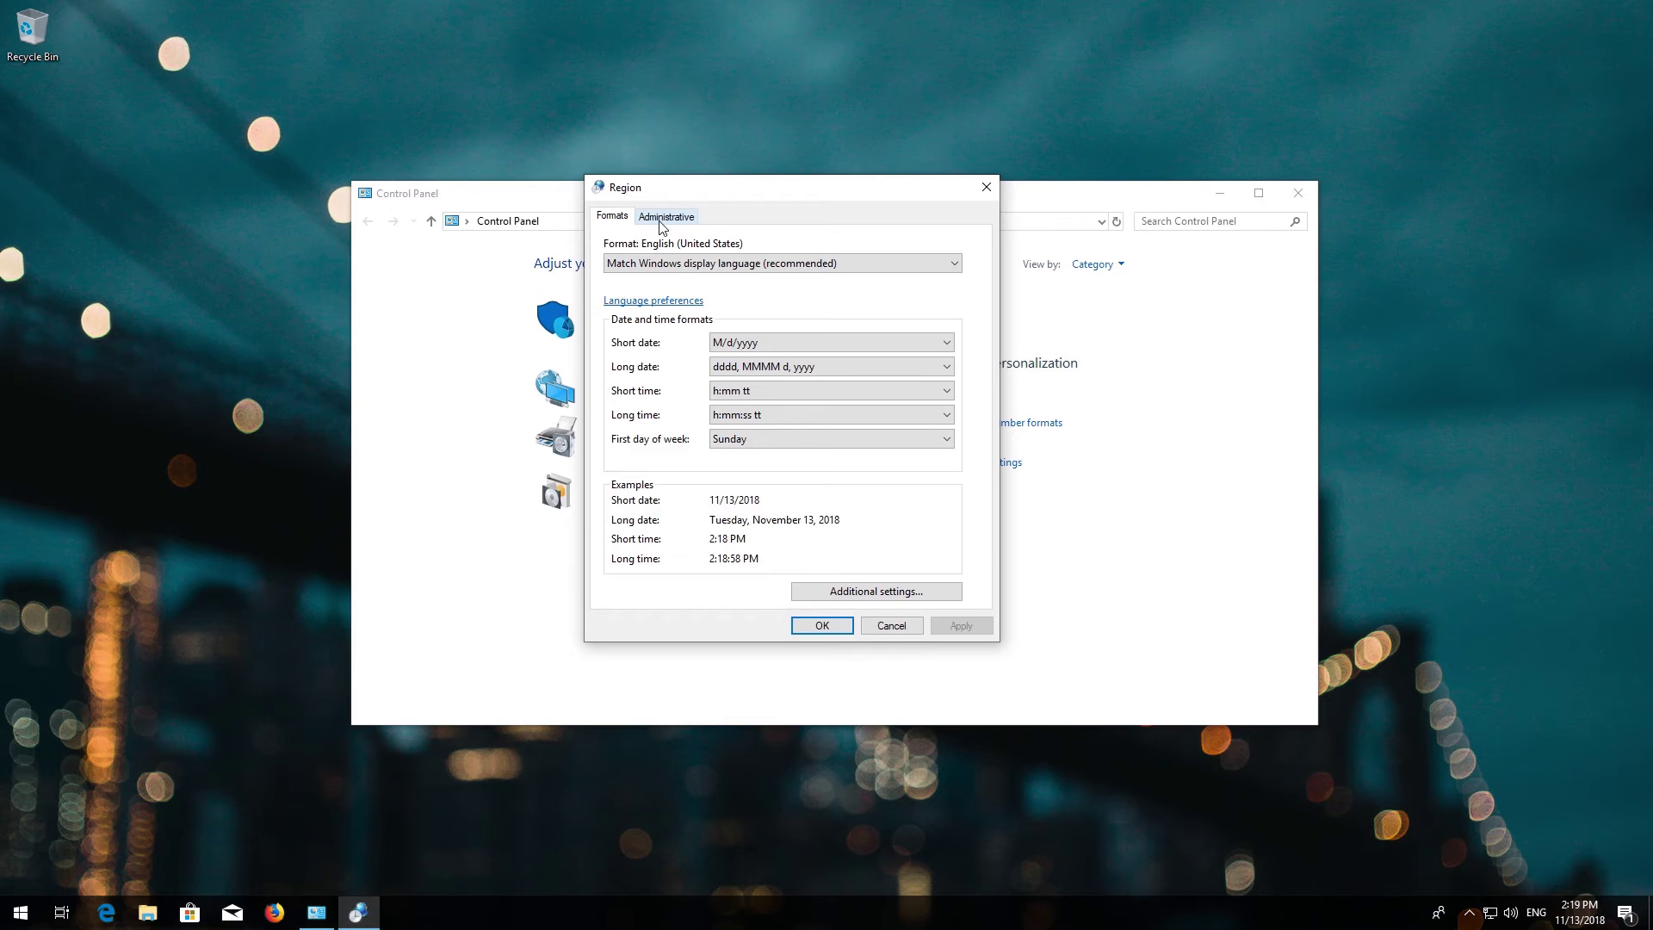
On the Administrative tab, set the non-Unicode system locale to English (United States) and restart Windows
{"action": "left_click", "coordinate": [664, 217]}
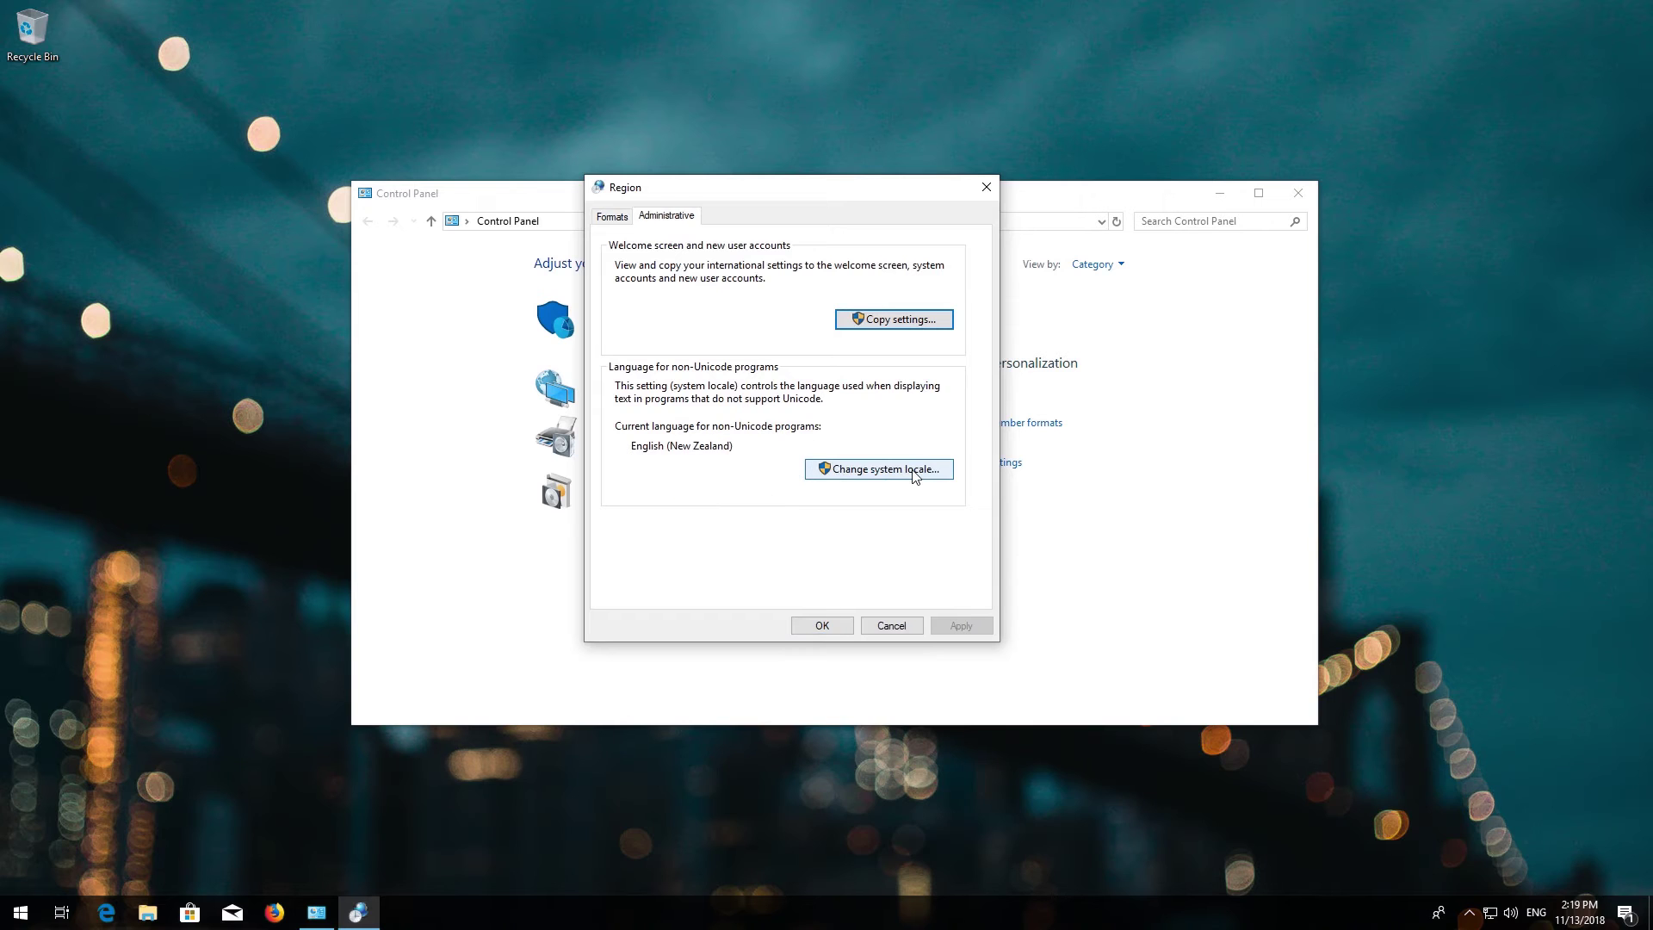
{"action": "left_click", "coordinate": [914, 472]}
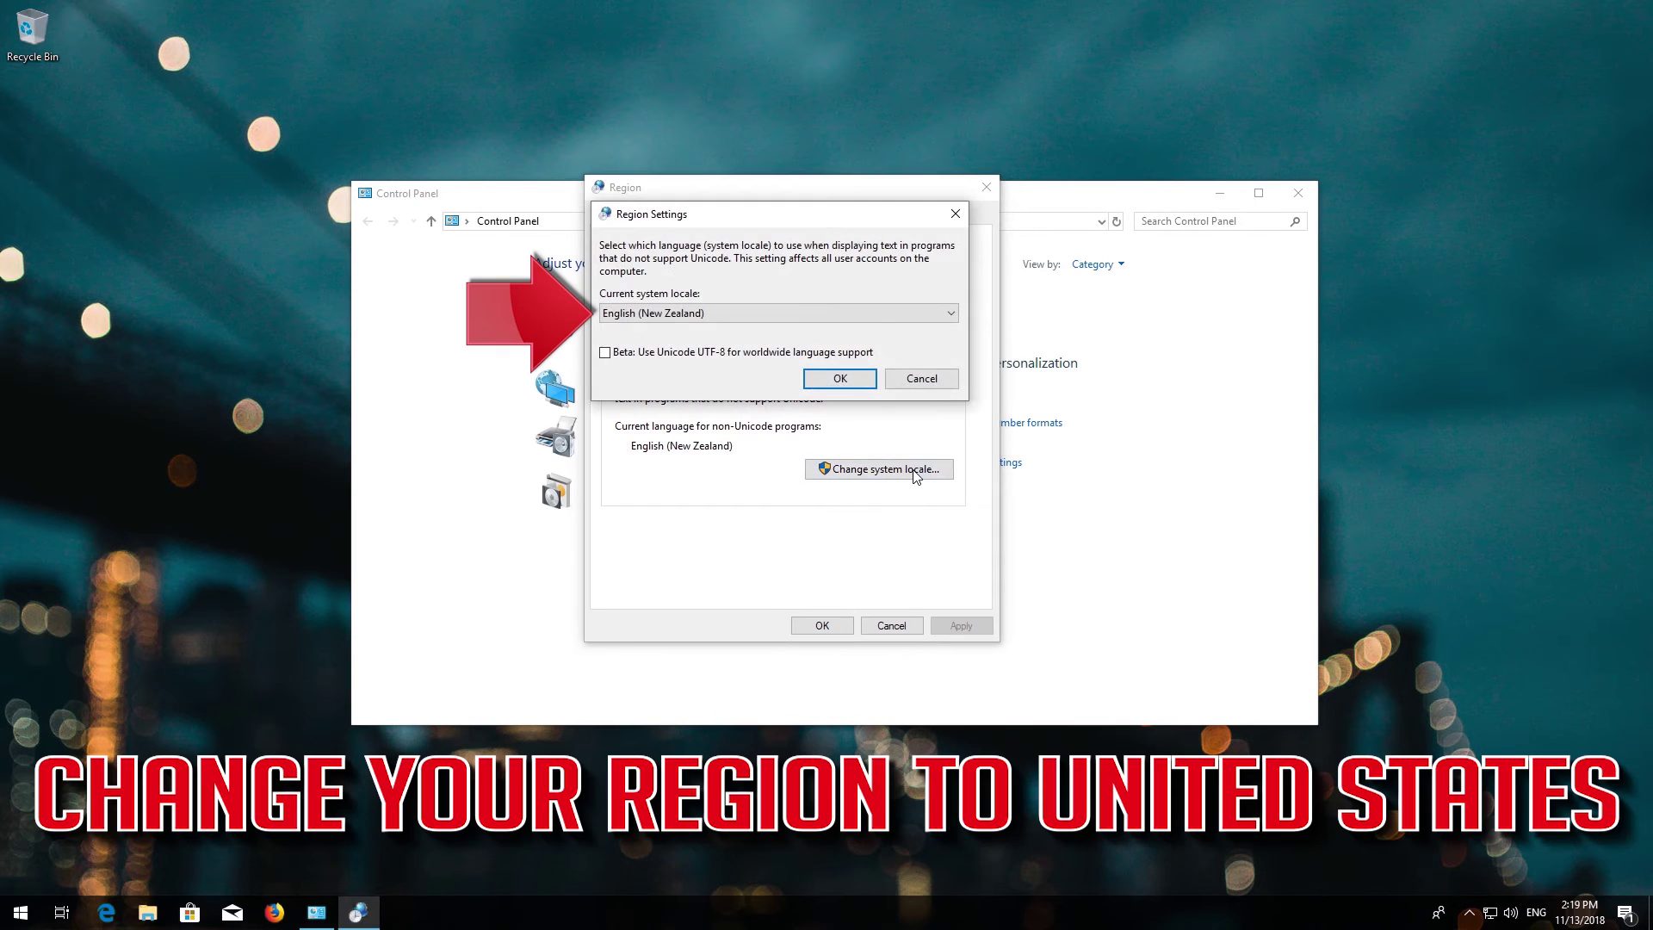
{"action": "left_click", "coordinate": [796, 315]}
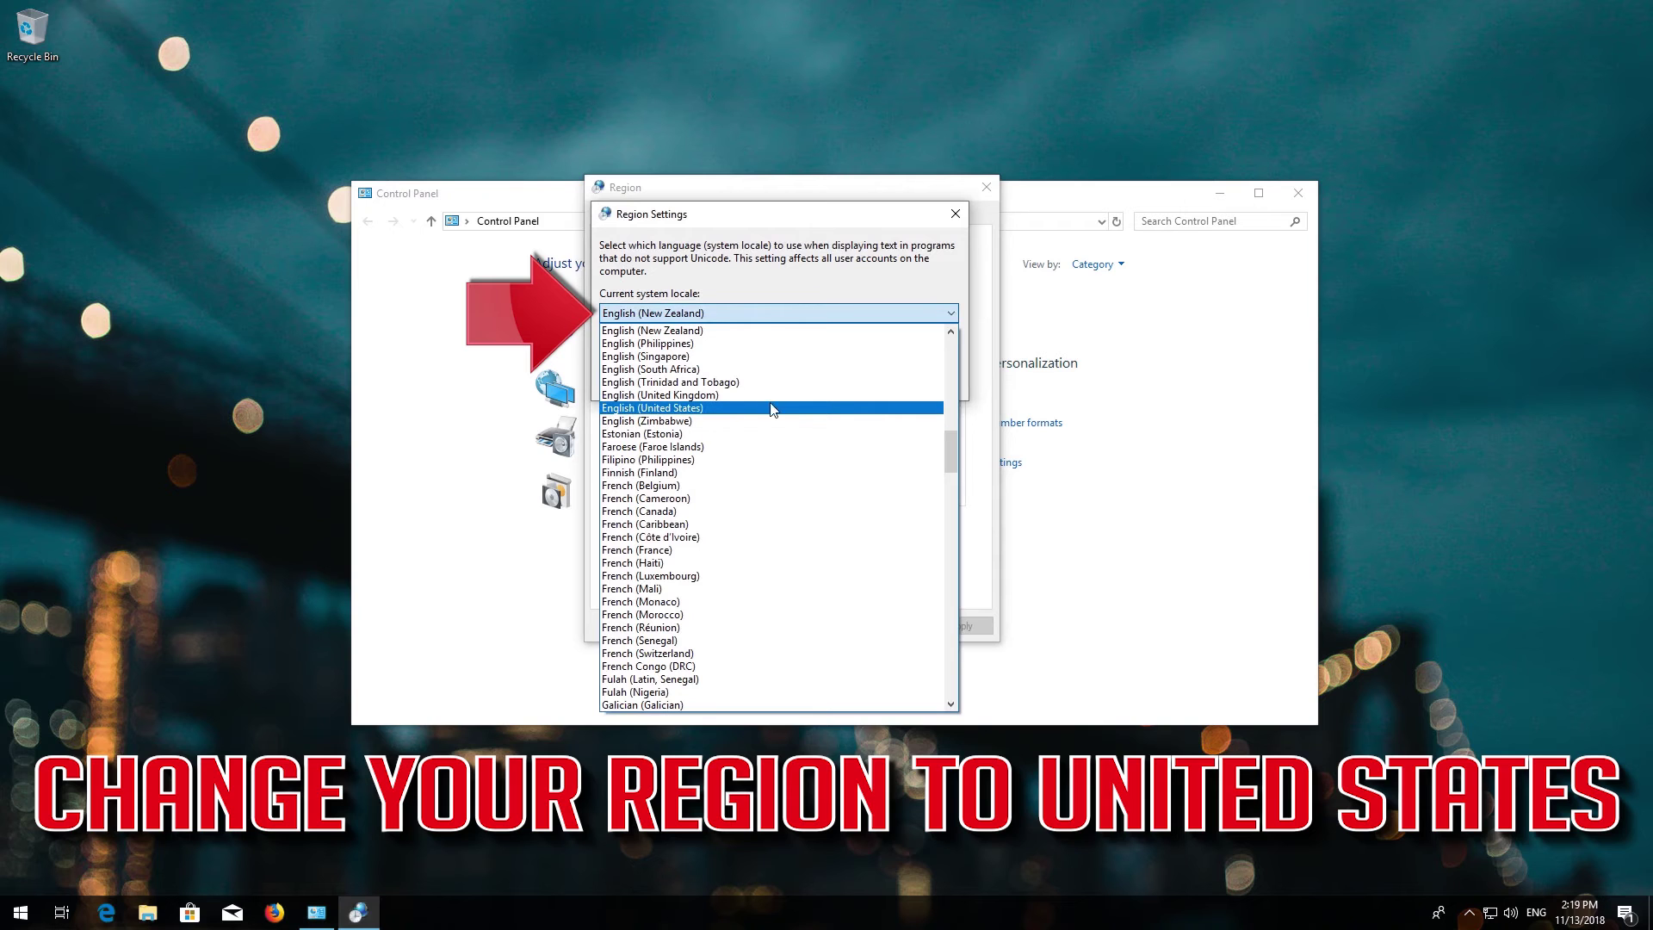
{"action": "left_click", "coordinate": [820, 408]}
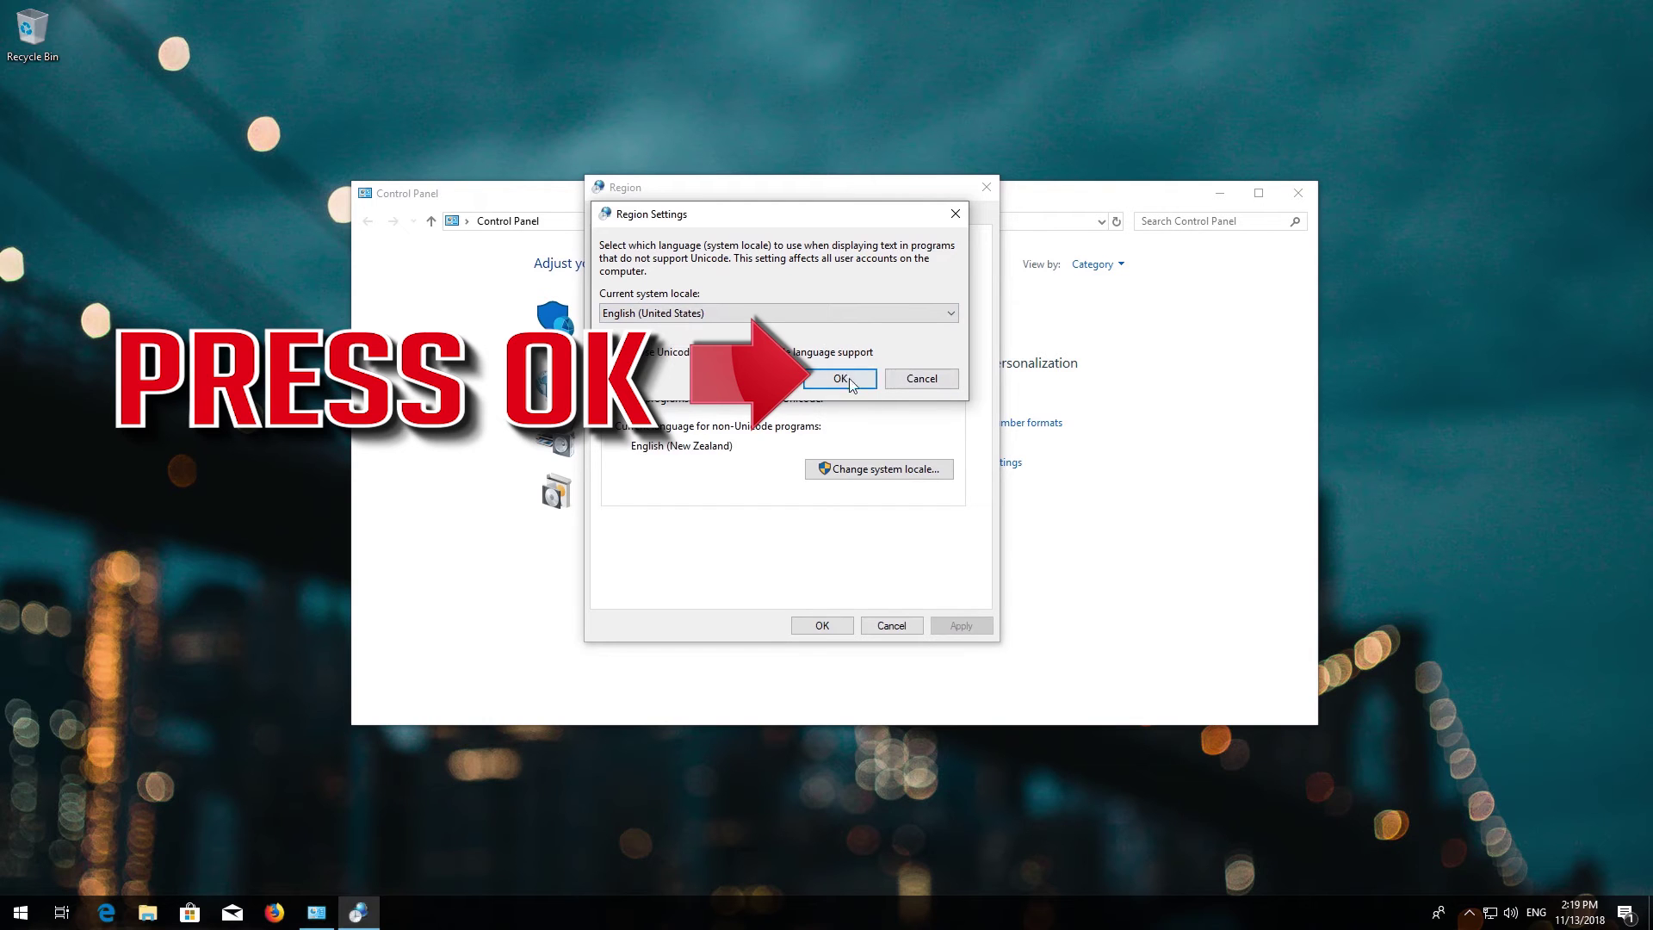
{"action": "left_click", "coordinate": [840, 379]}
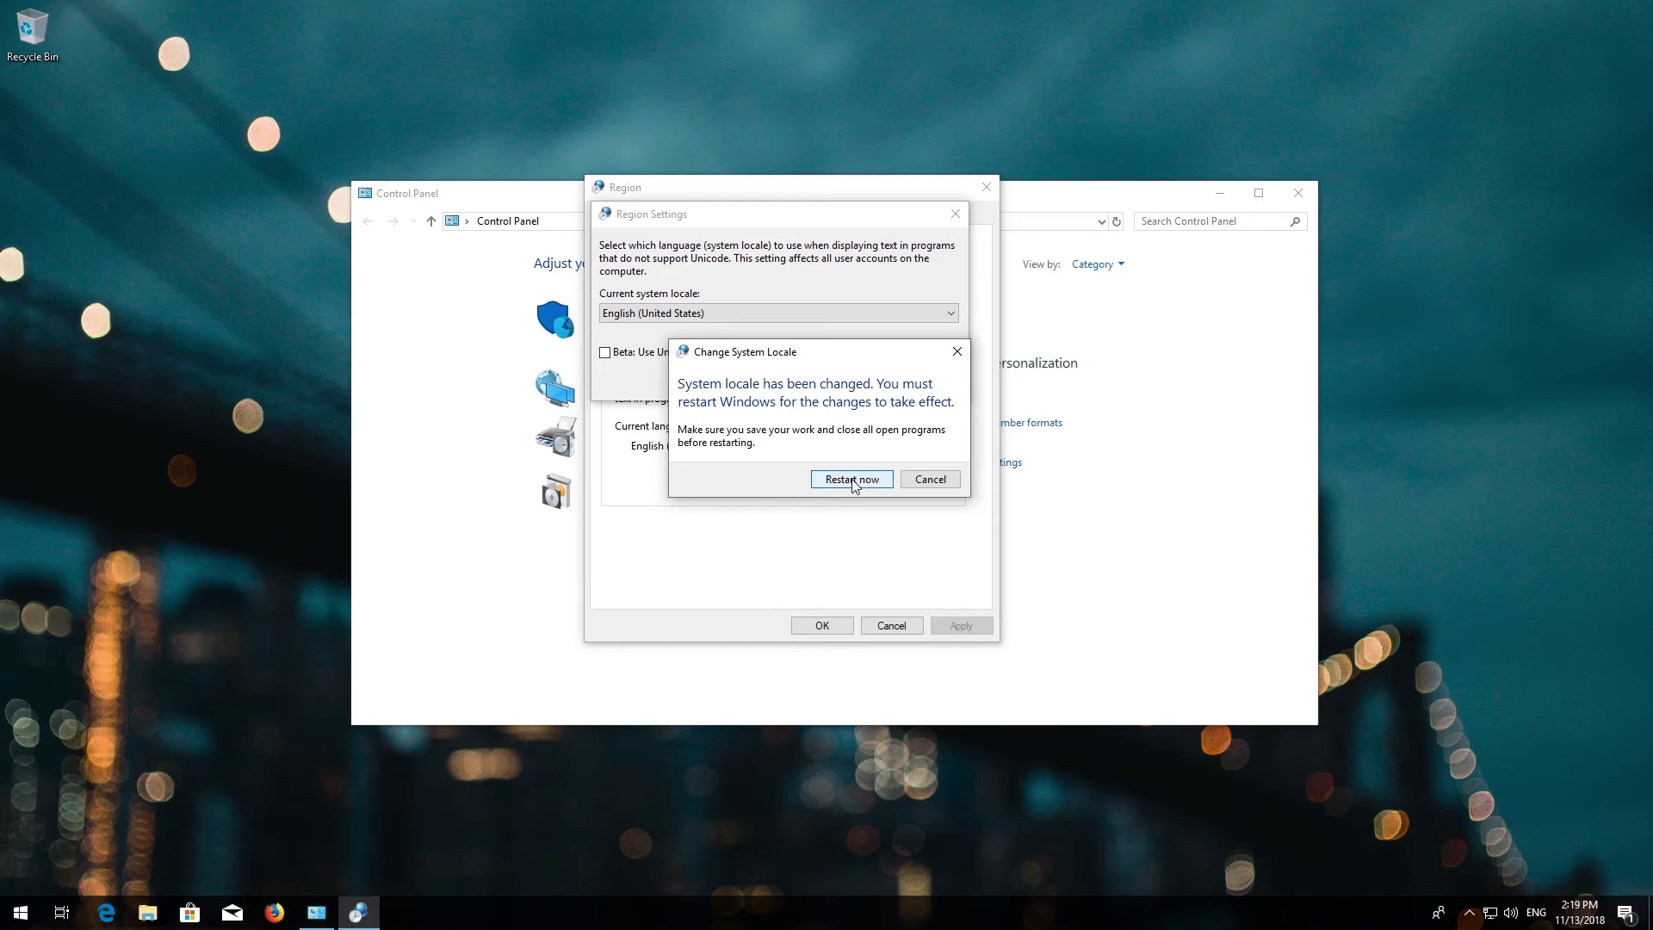
{"action": "left_click", "coordinate": [853, 481]}
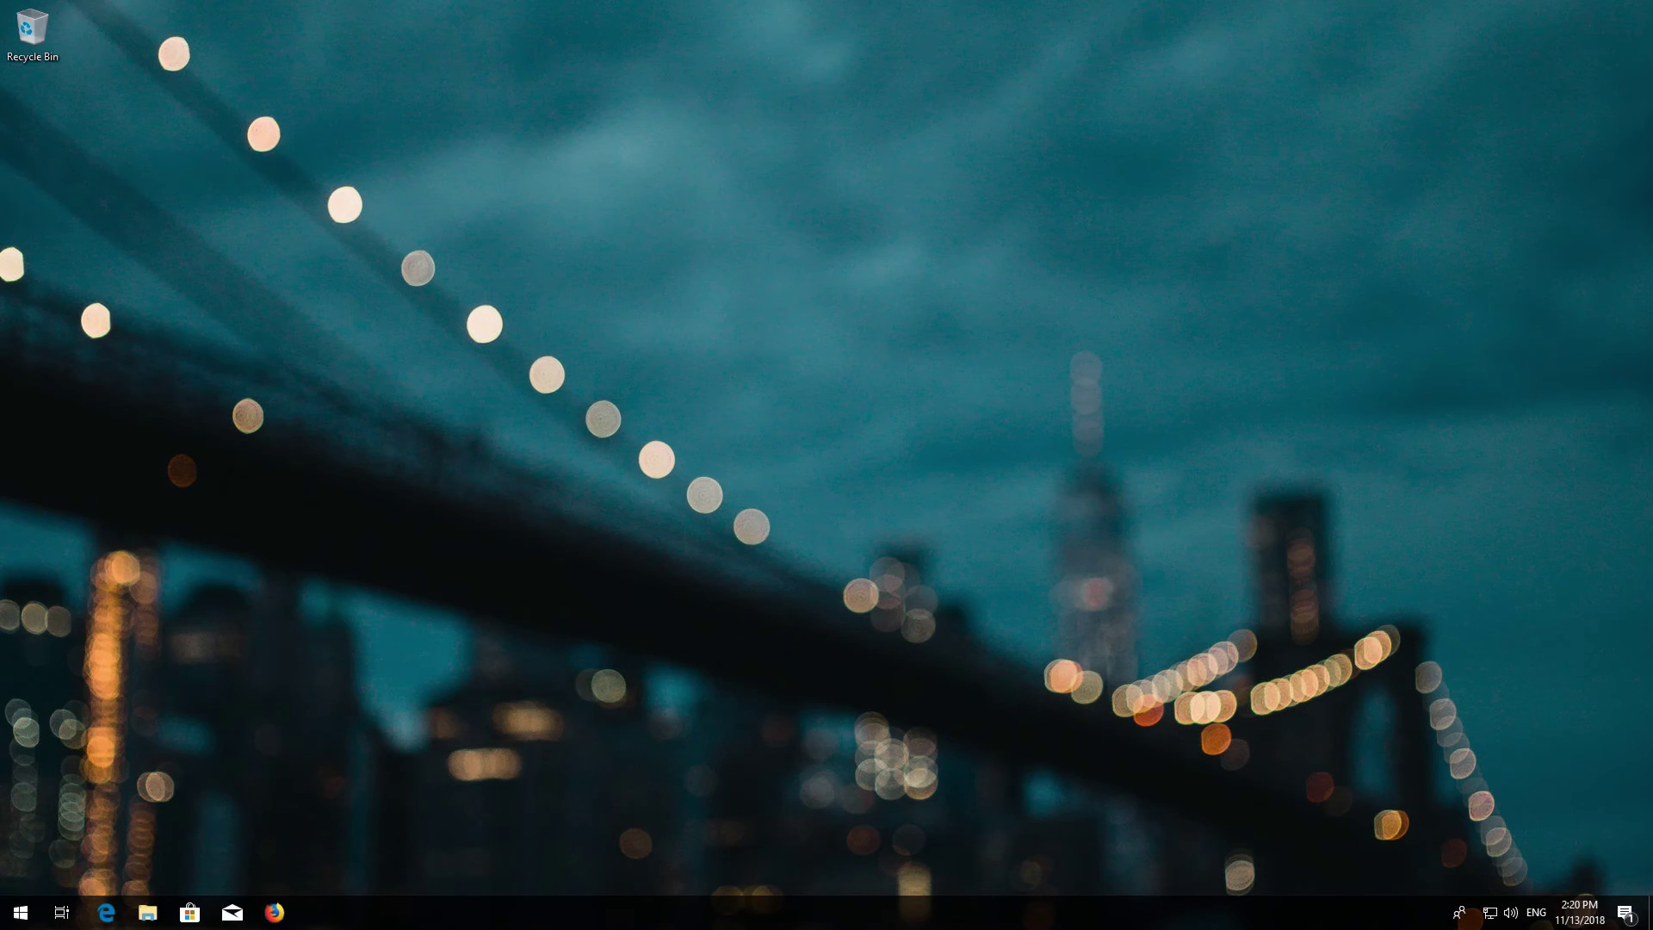
In Settings > Time & Language > Region, choose United States as the country, then close Settings
{"action": "left_click", "coordinate": [21, 911]}
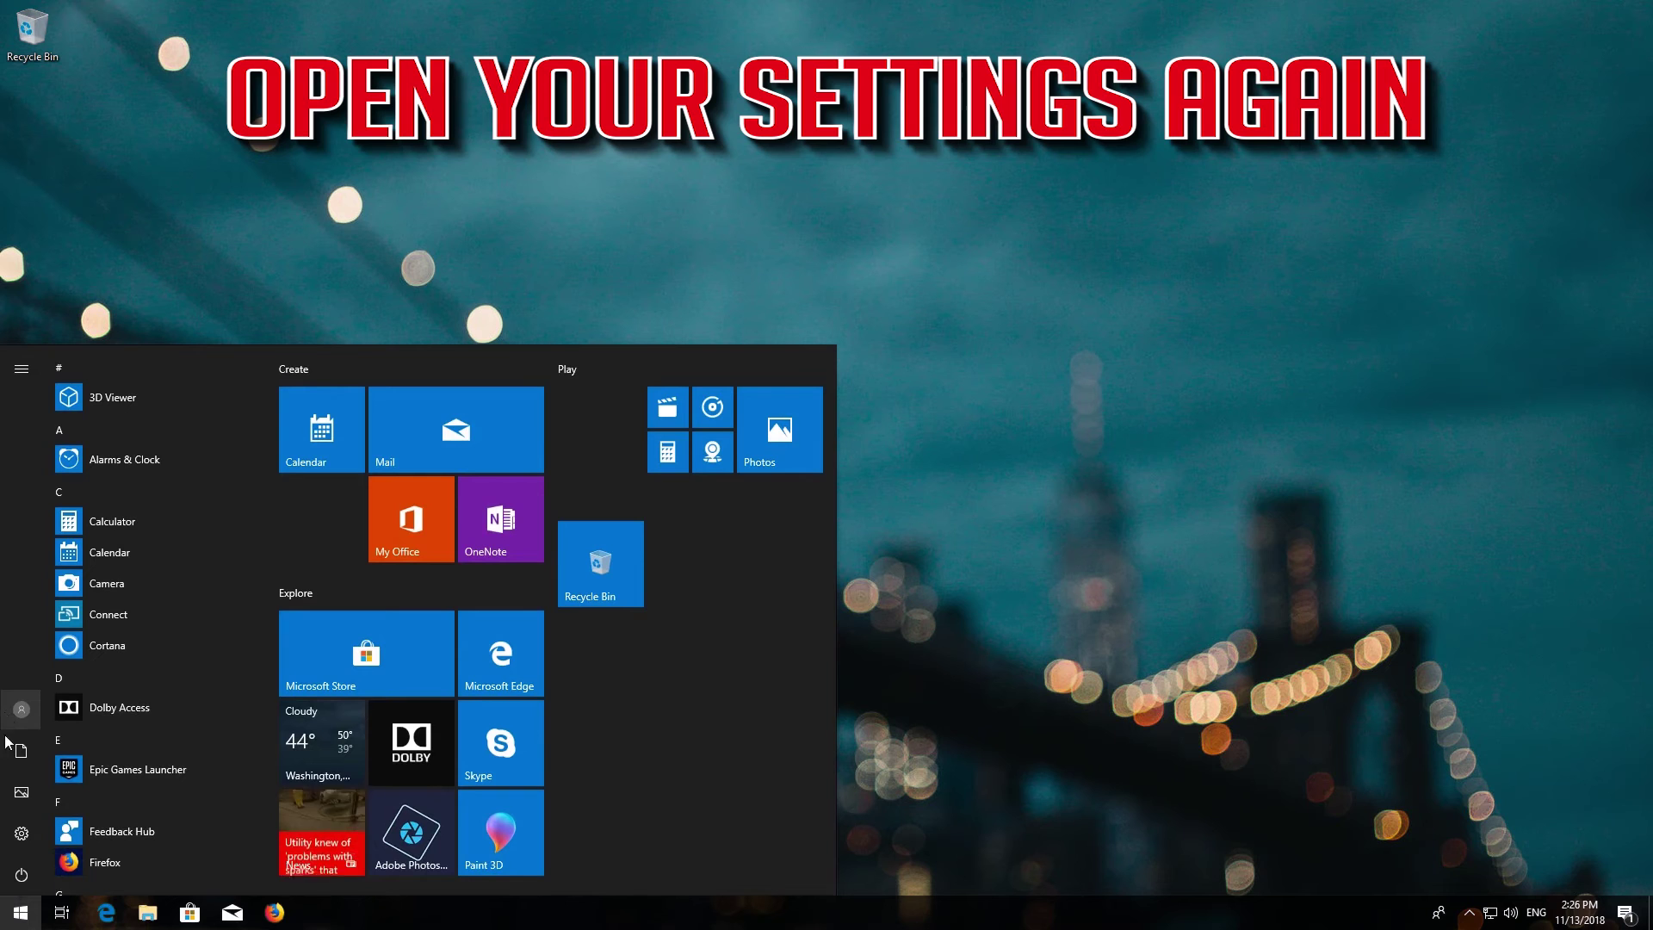
{"action": "left_click", "coordinate": [22, 834]}
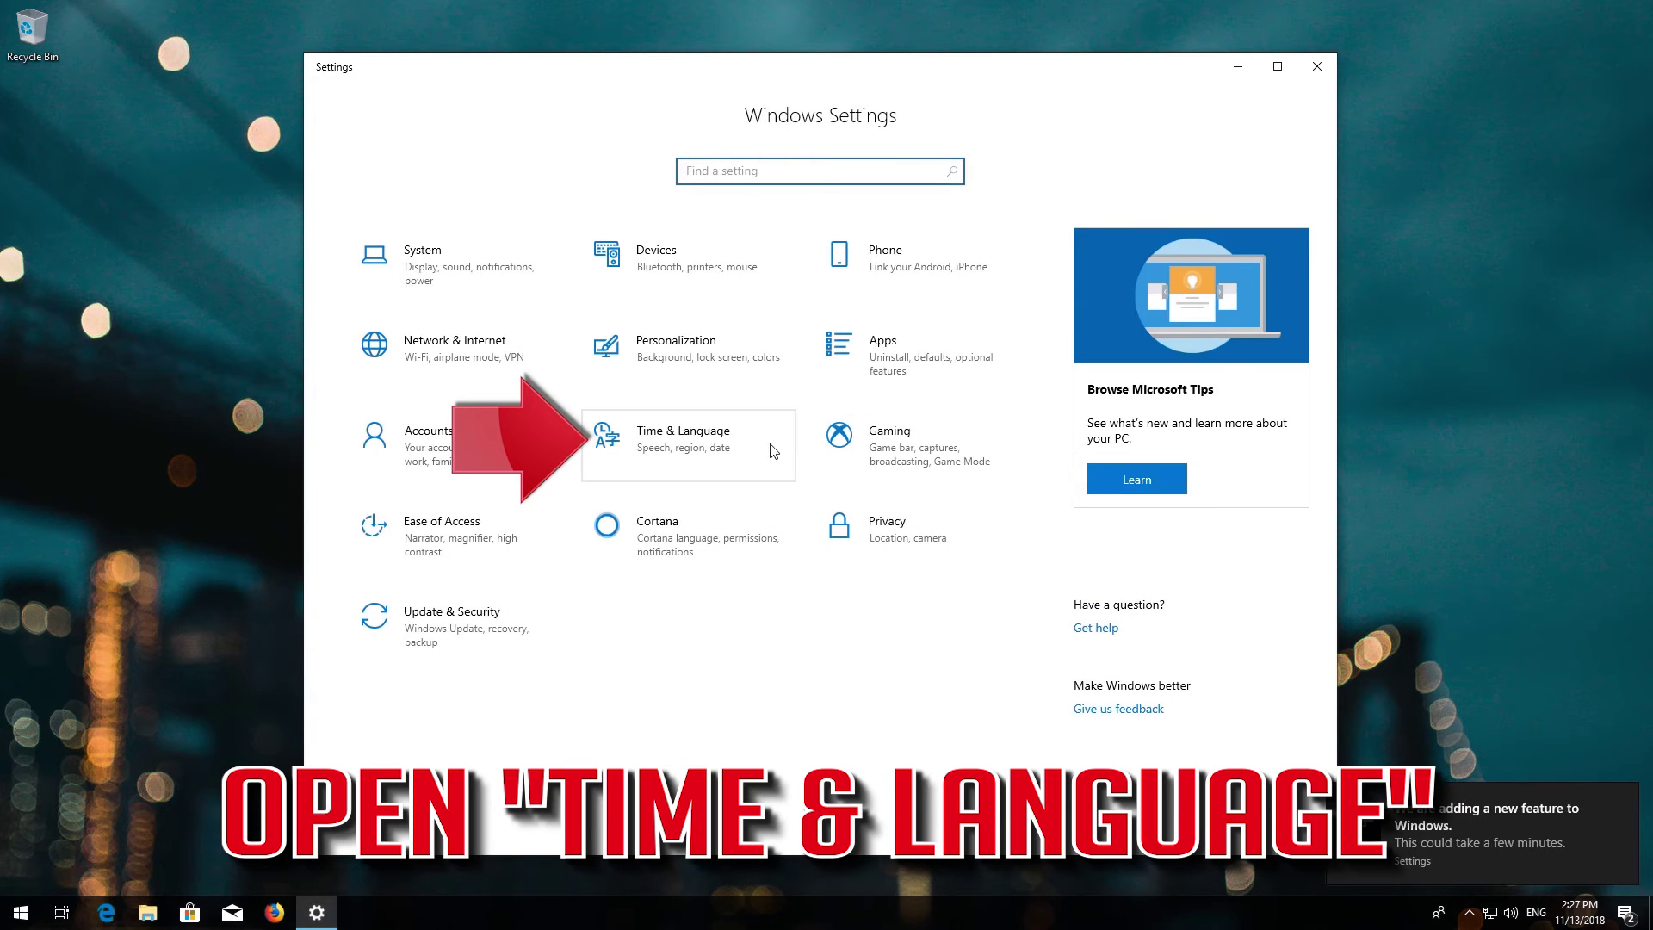
{"action": "left_click", "coordinate": [684, 464]}
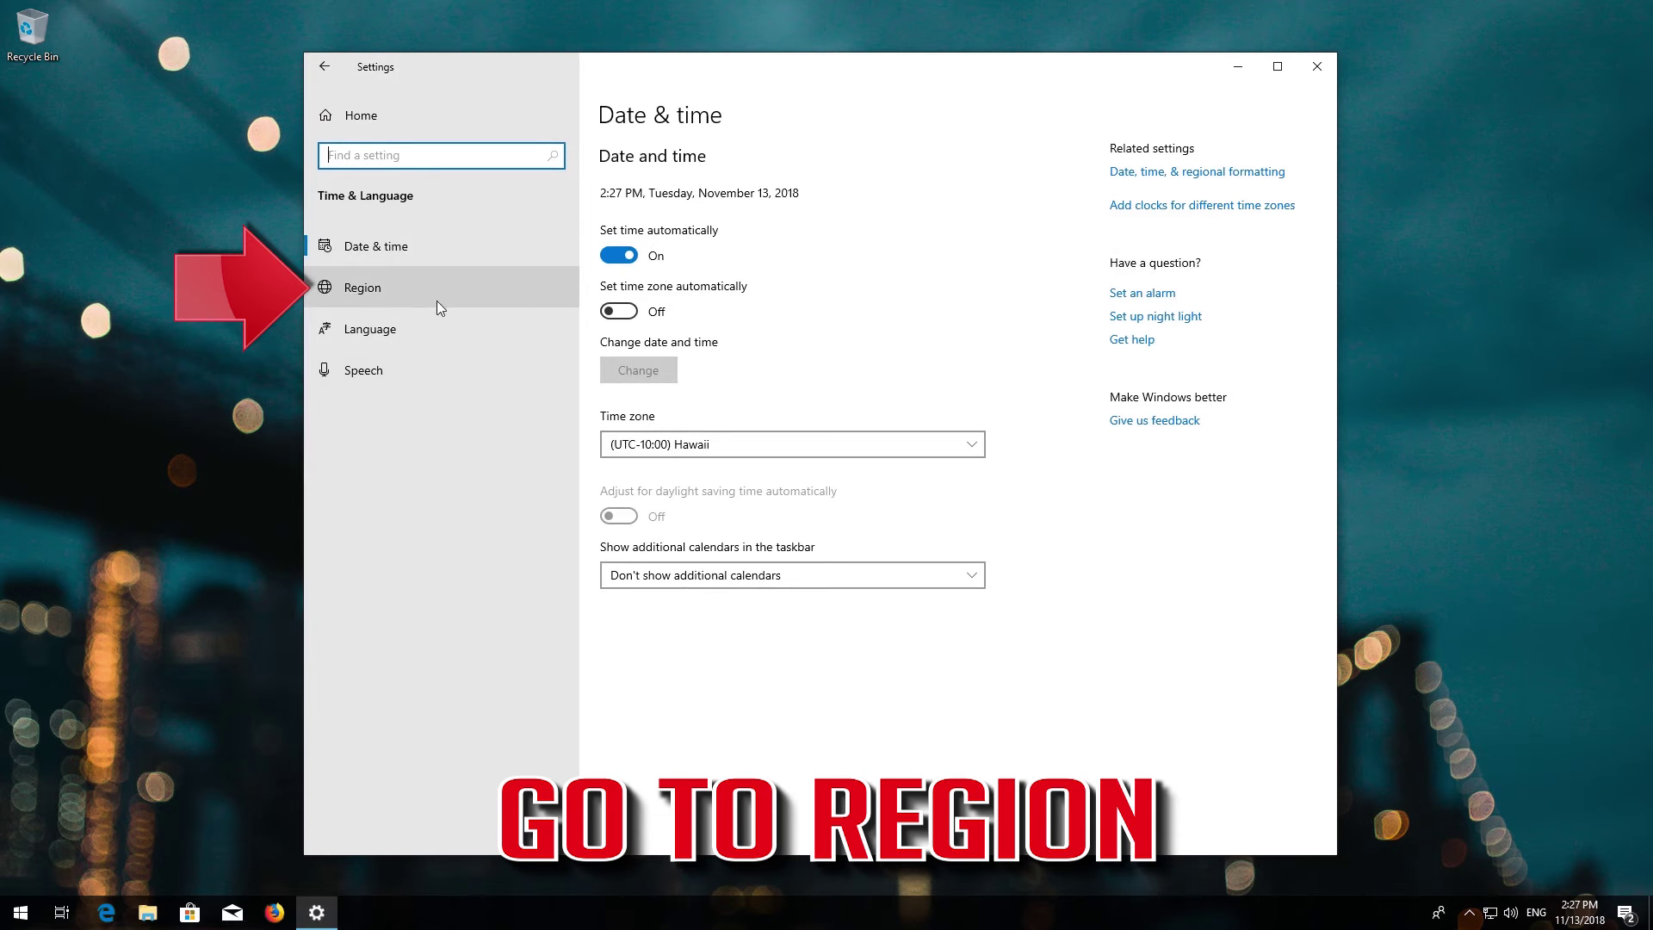
{"action": "left_click", "coordinate": [437, 303]}
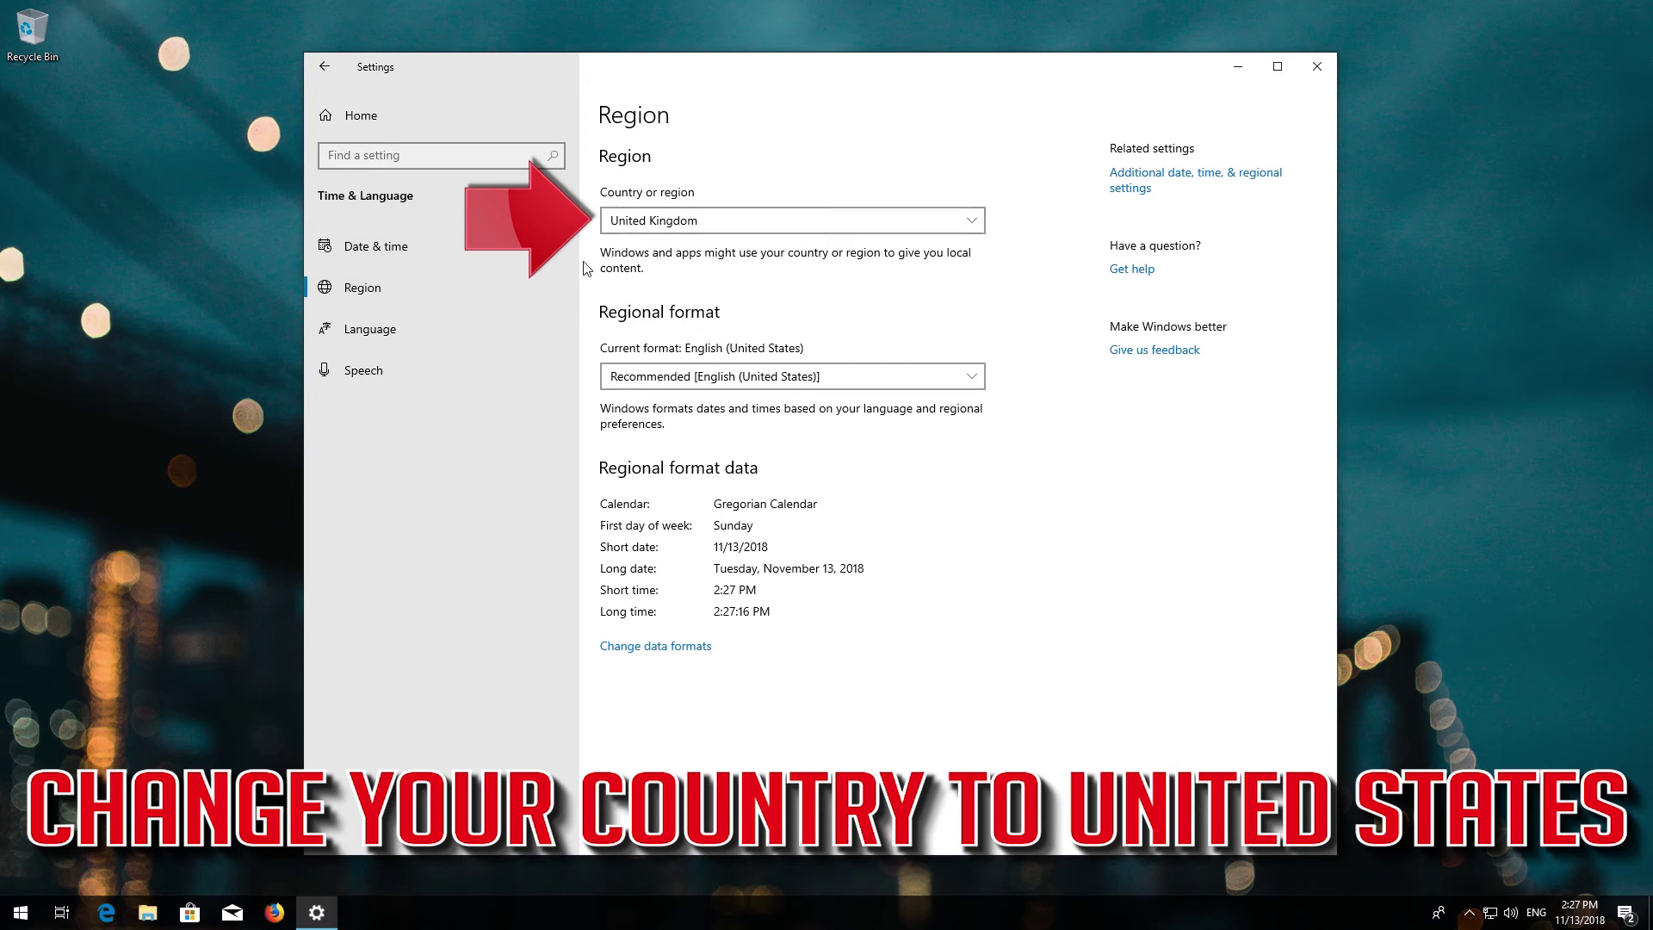
{"action": "left_click", "coordinate": [697, 222]}
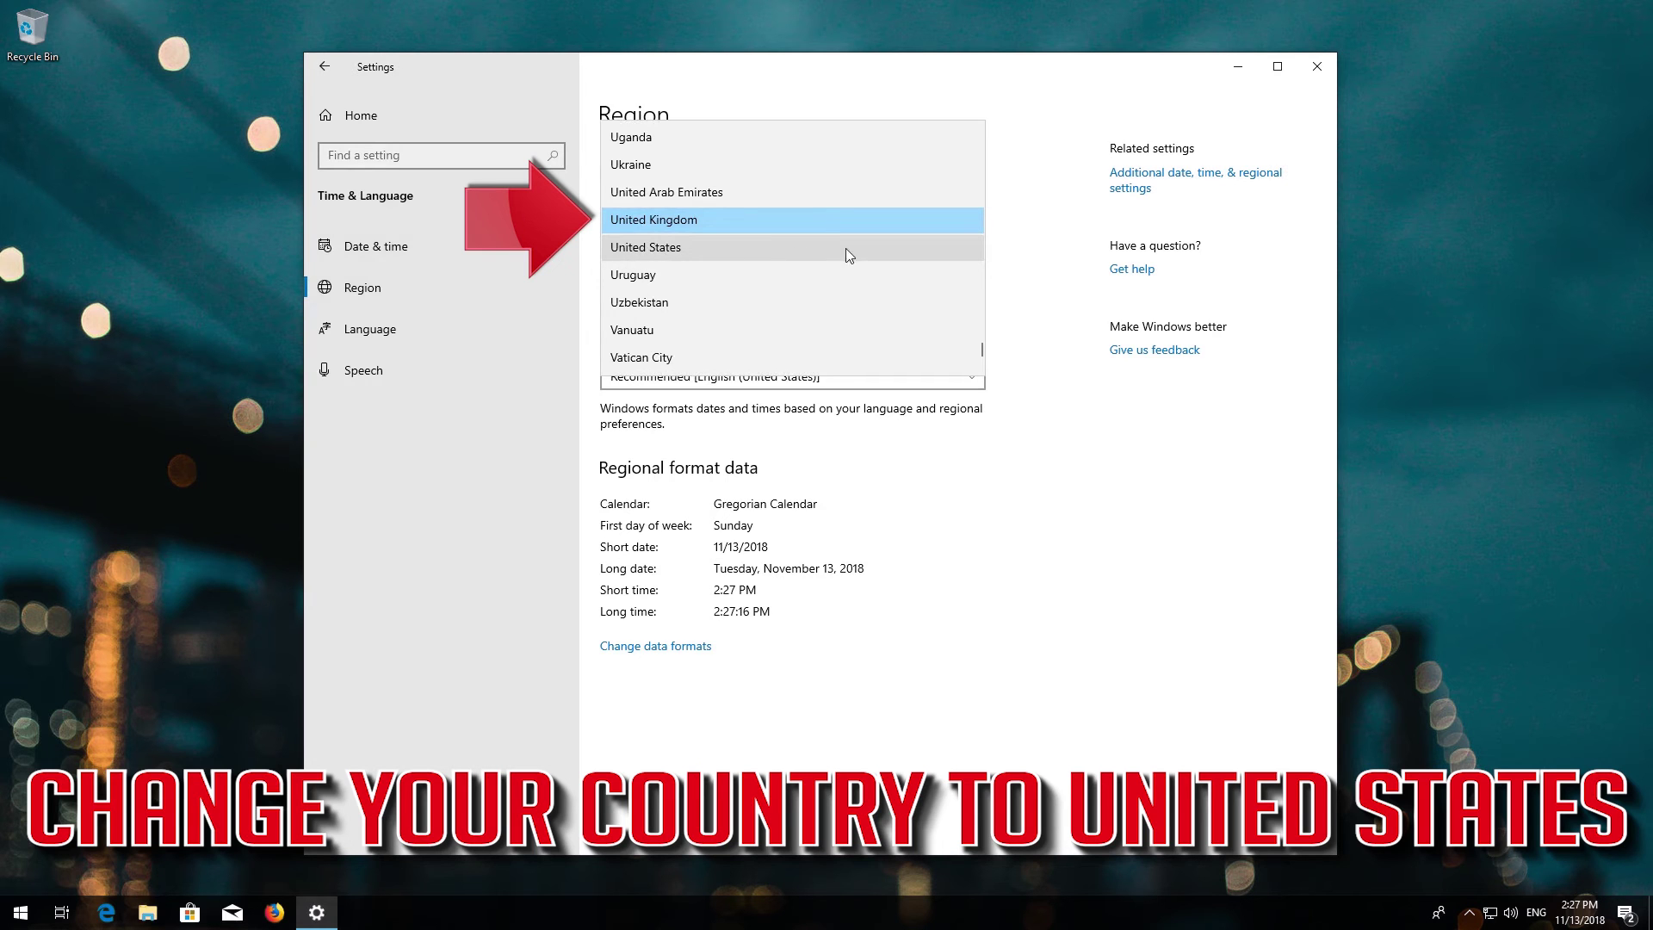
{"action": "left_click", "coordinate": [669, 252]}
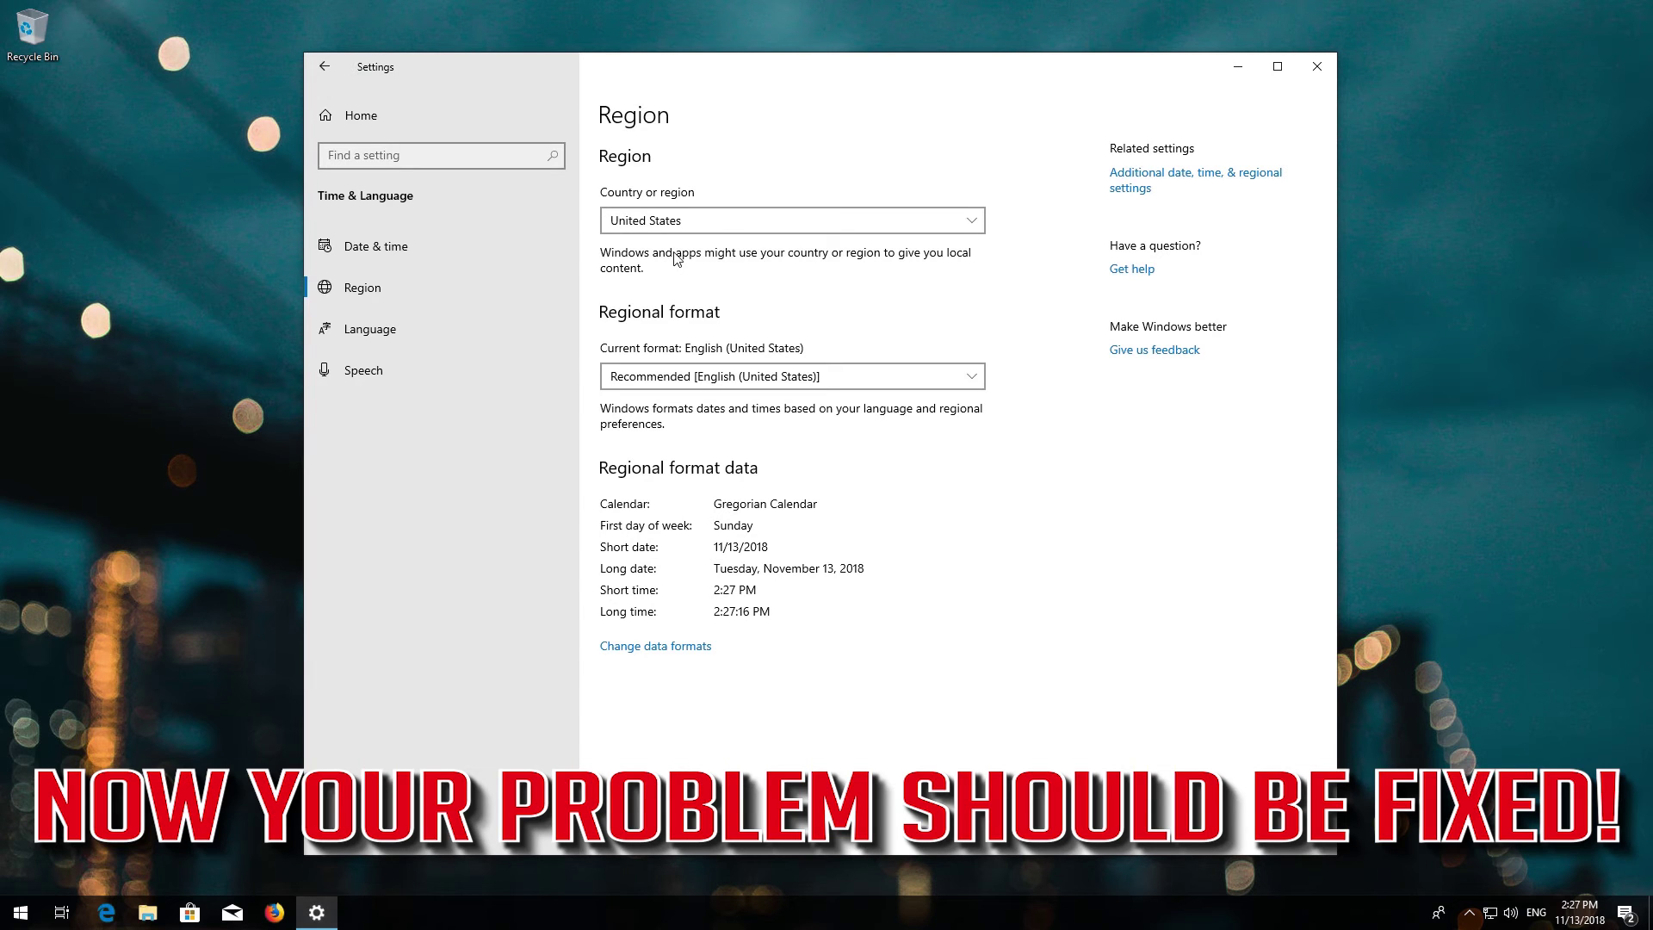
{"action": "left_click", "coordinate": [1322, 76]}
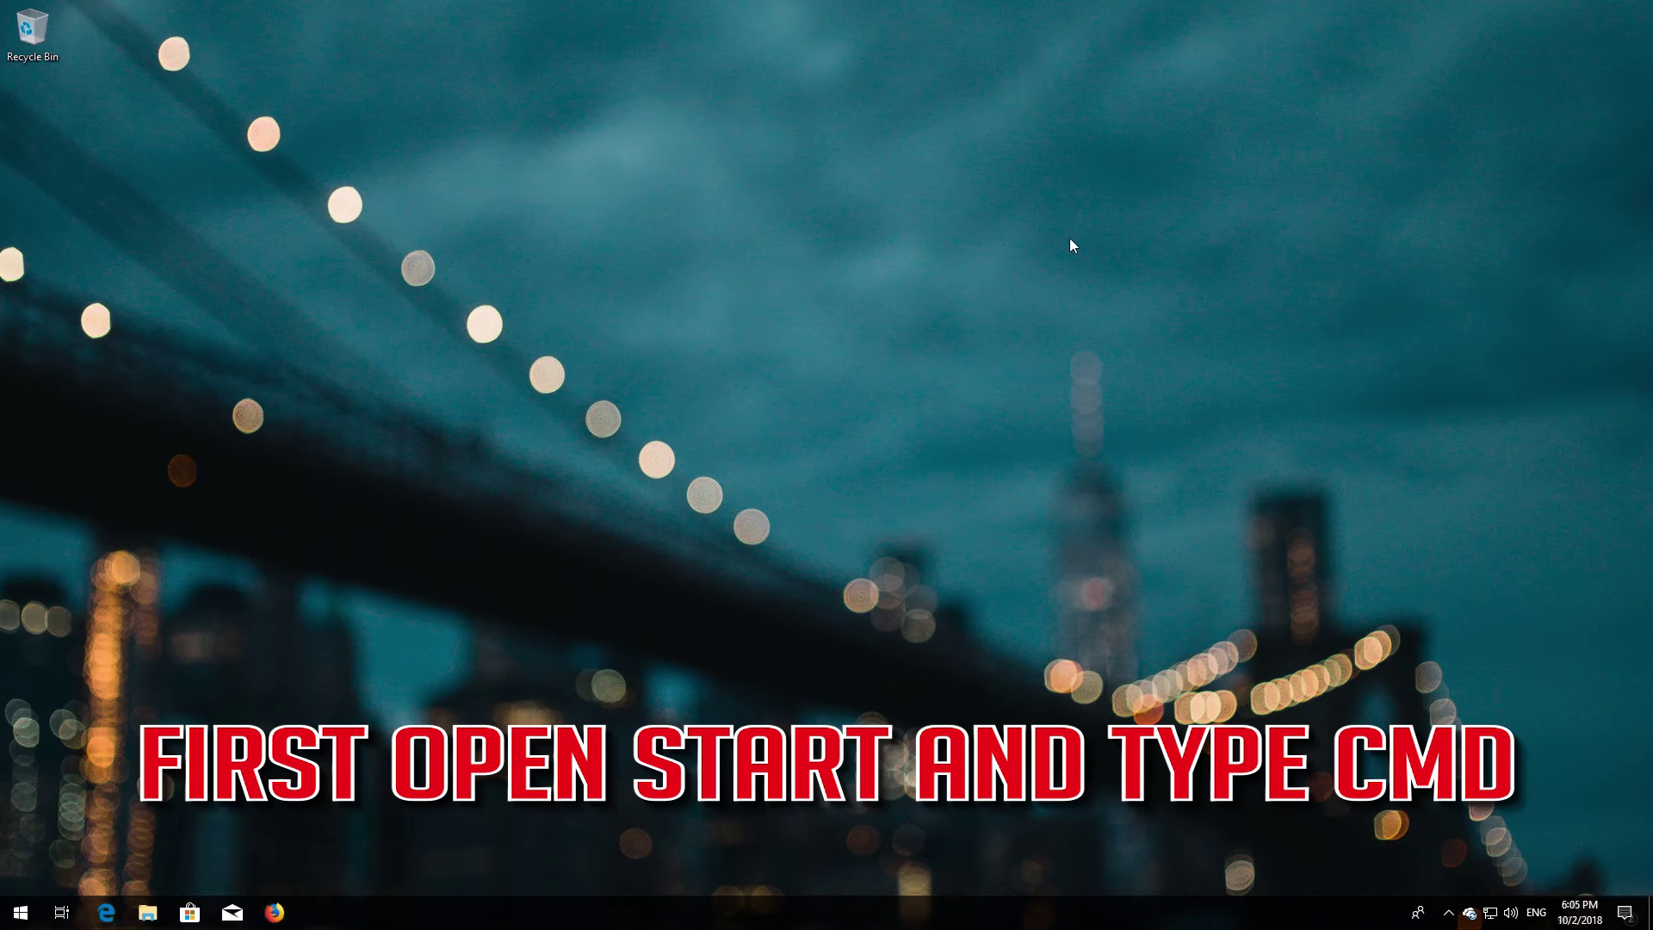
Search Start for cmd and run Command Prompt as administrator, approving the UAC prompt
{"action": "key", "text": "super"}
{"action": "type", "text": "cmd"}
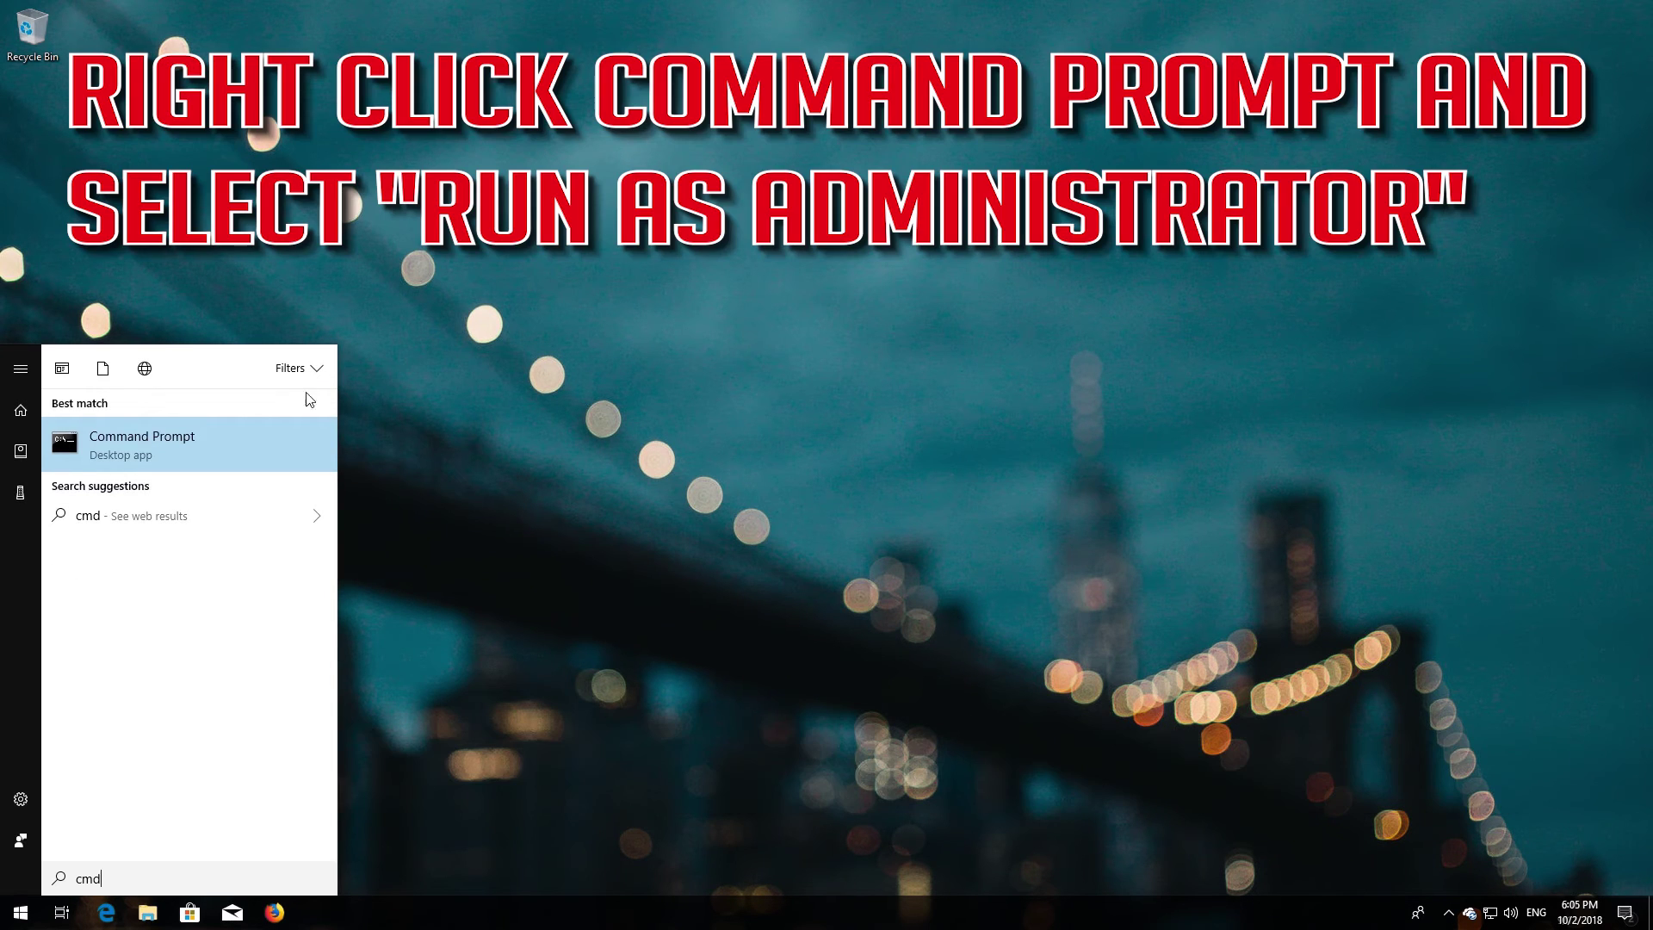
{"action": "right_click", "coordinate": [222, 440]}
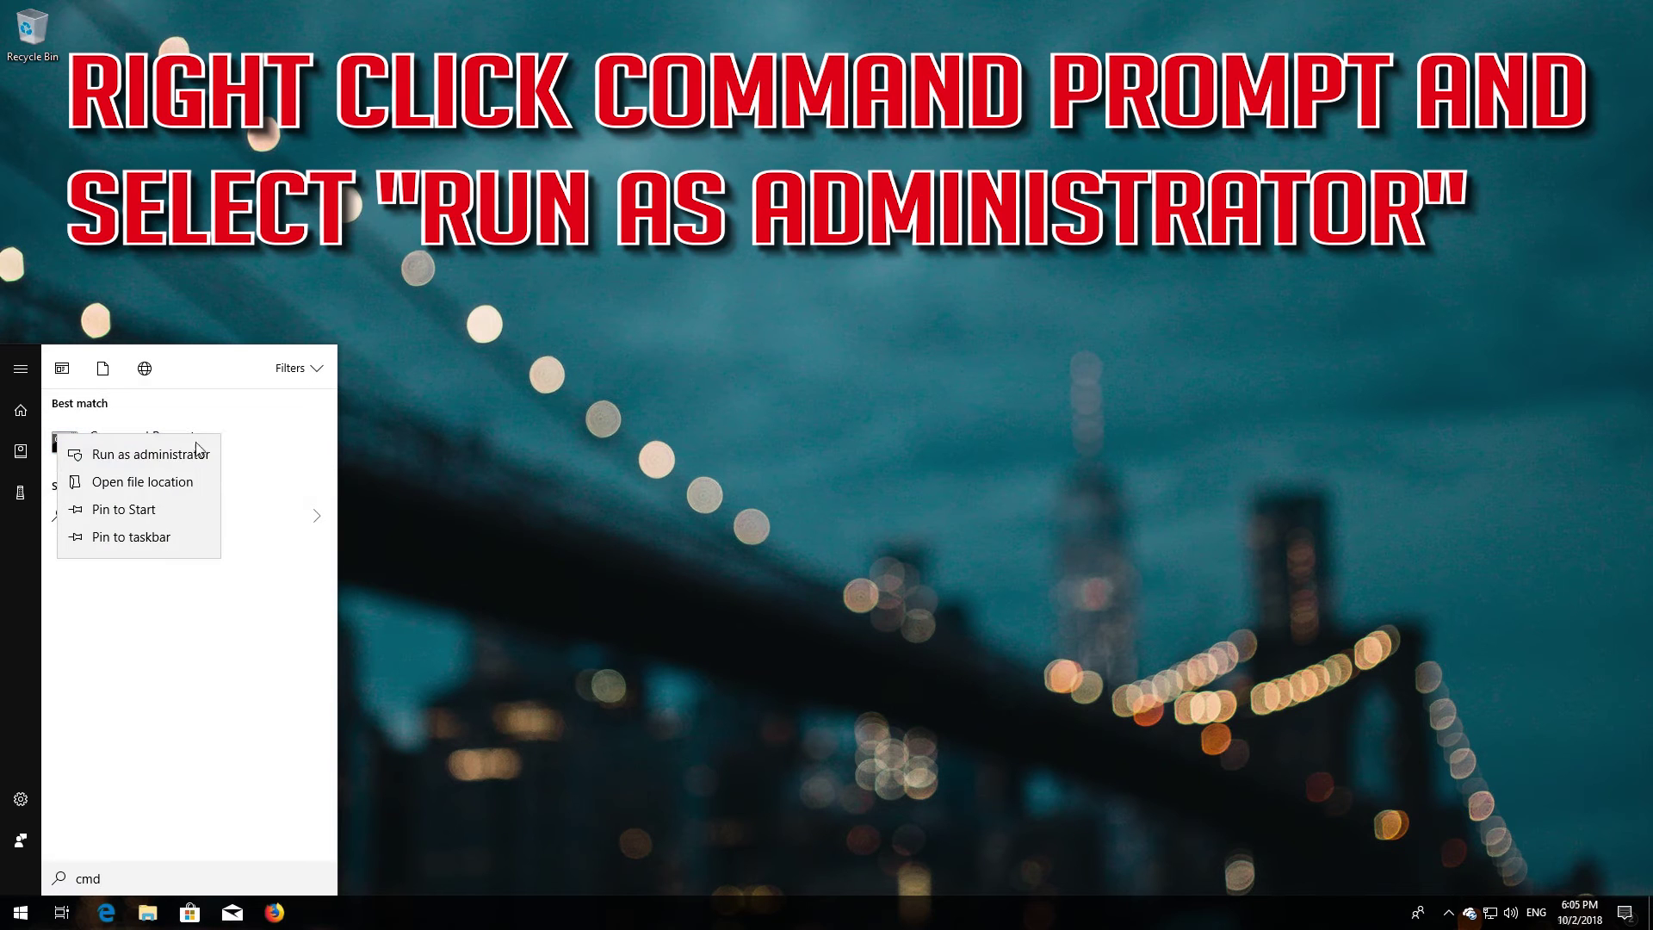
{"action": "left_click", "coordinate": [120, 463]}
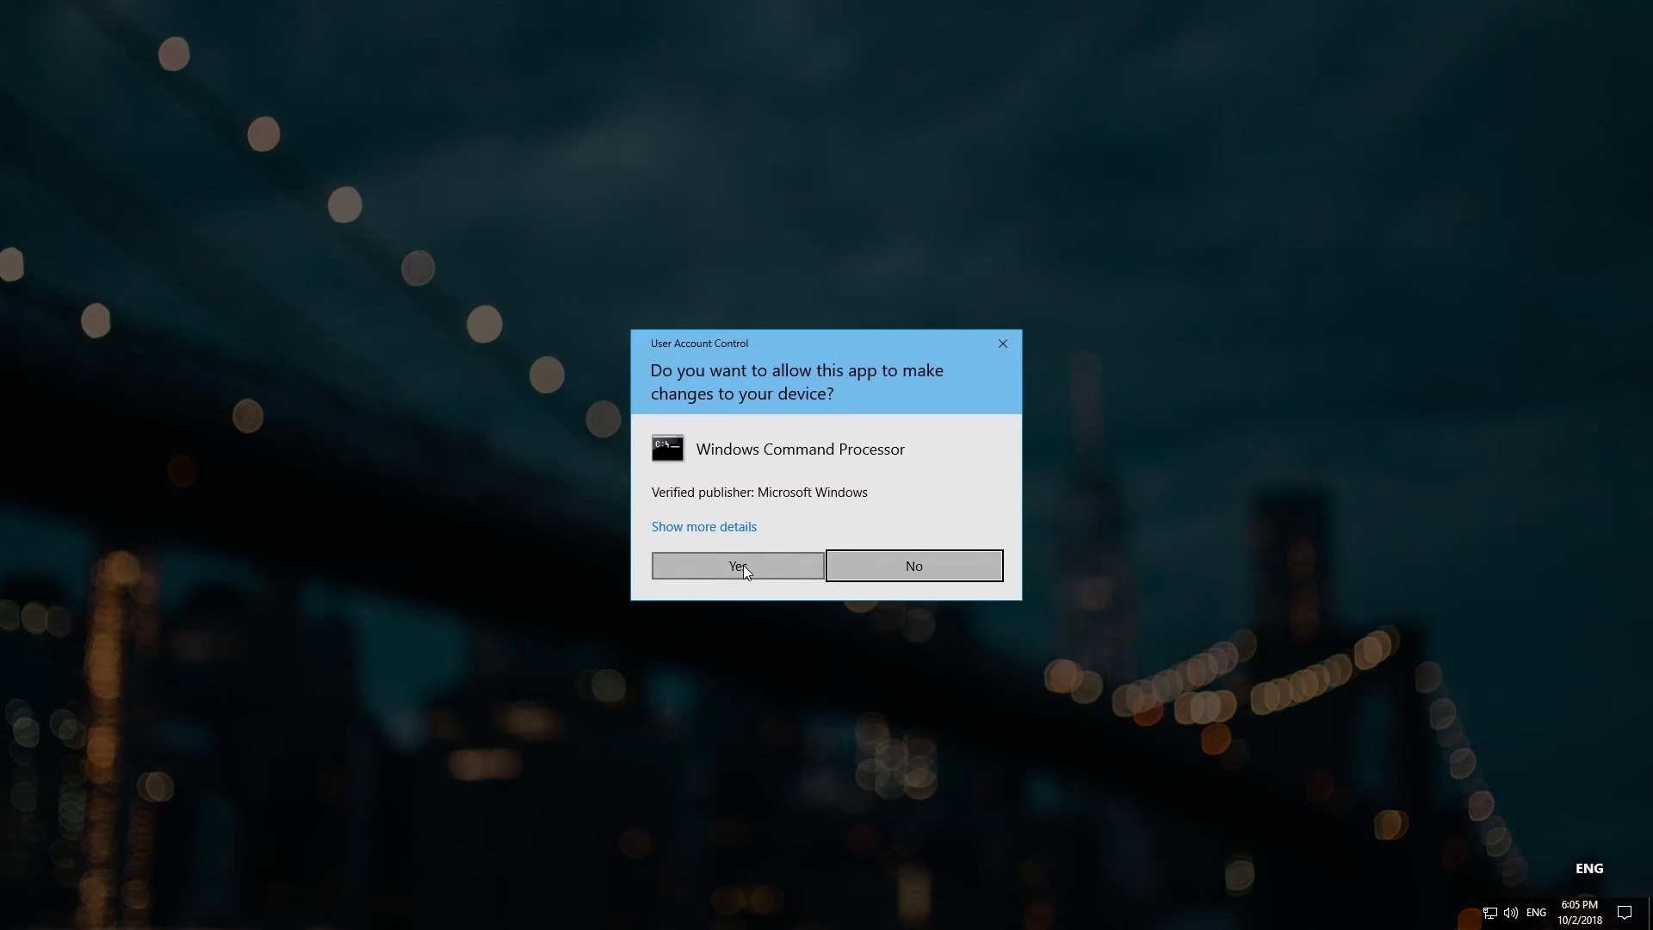
{"action": "left_click", "coordinate": [743, 567]}
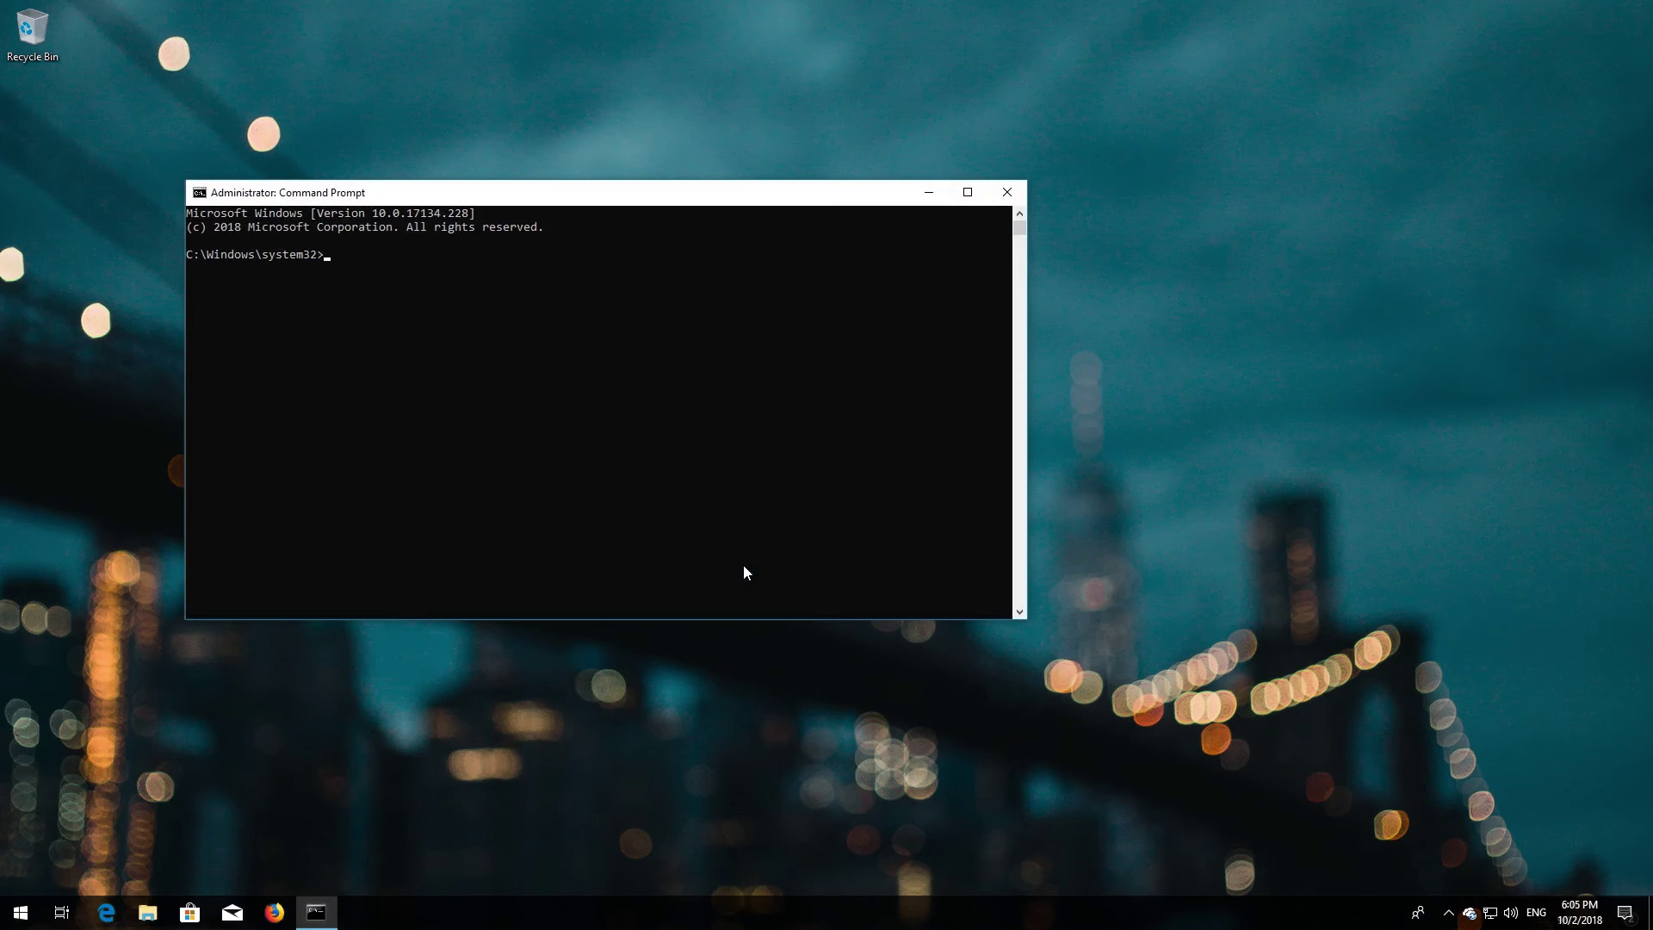
Run 'SC config <service> start=auto' for wuauserv, bits, cryptsvc and trustedinstaller, then exit the prompt
{"action": "left_click_drag", "start_coordinate": [515, 194], "coordinate": [745, 261]}
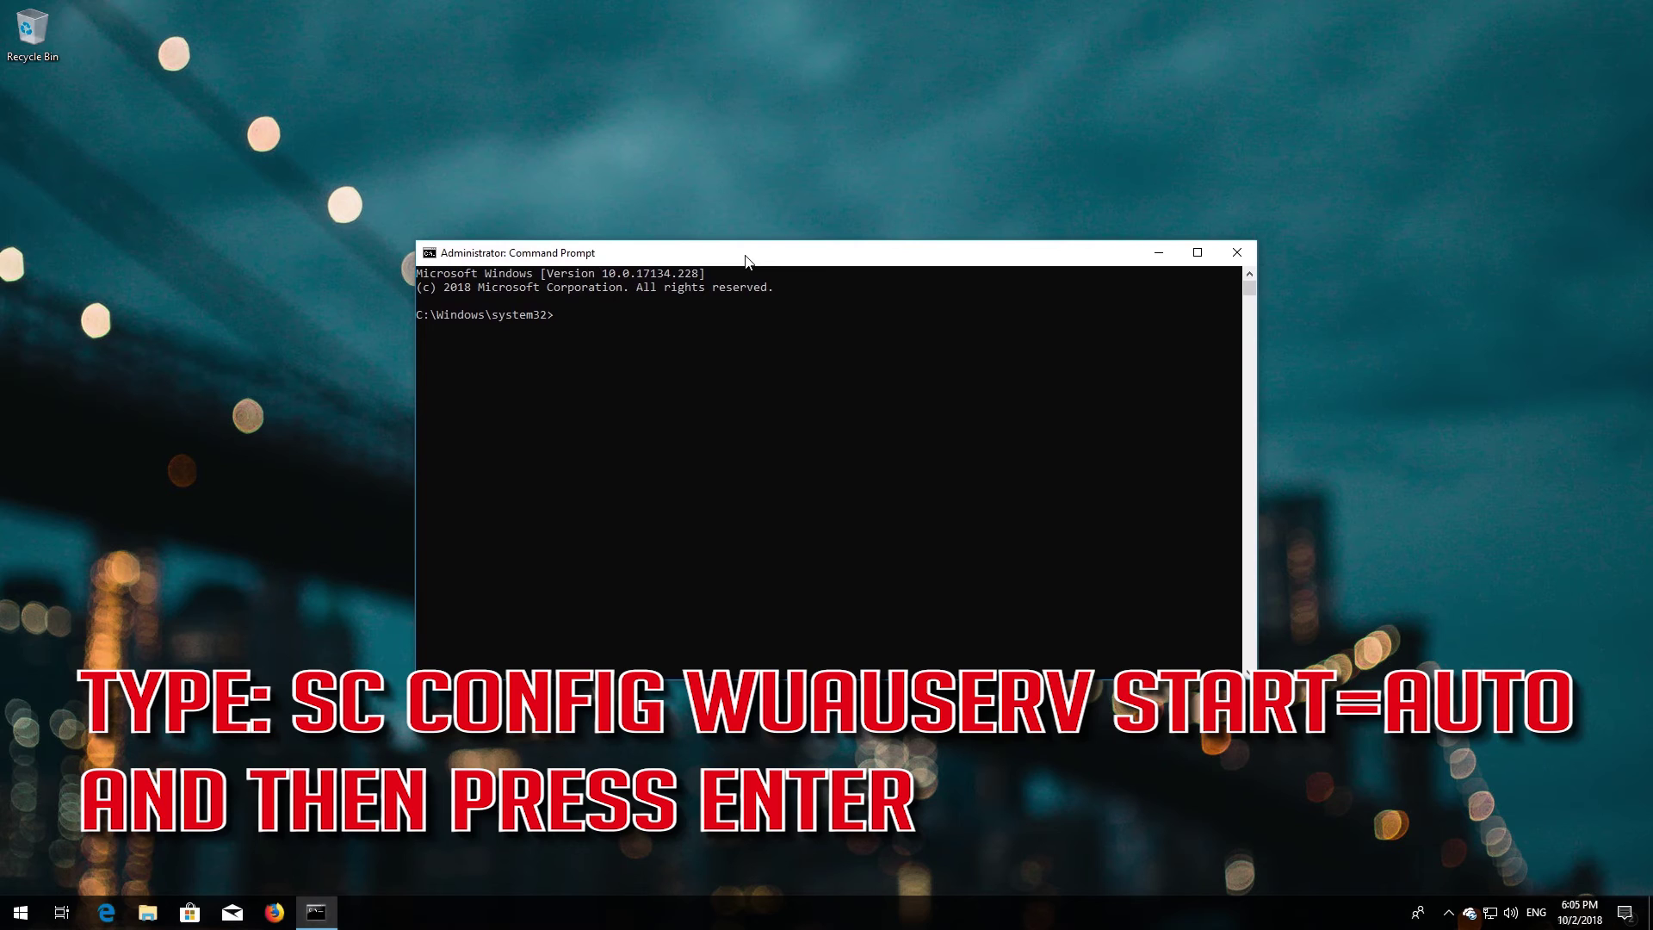
{"action": "type", "text": "SC config wuauserv start=auto"}
{"action": "key", "text": "Return"}
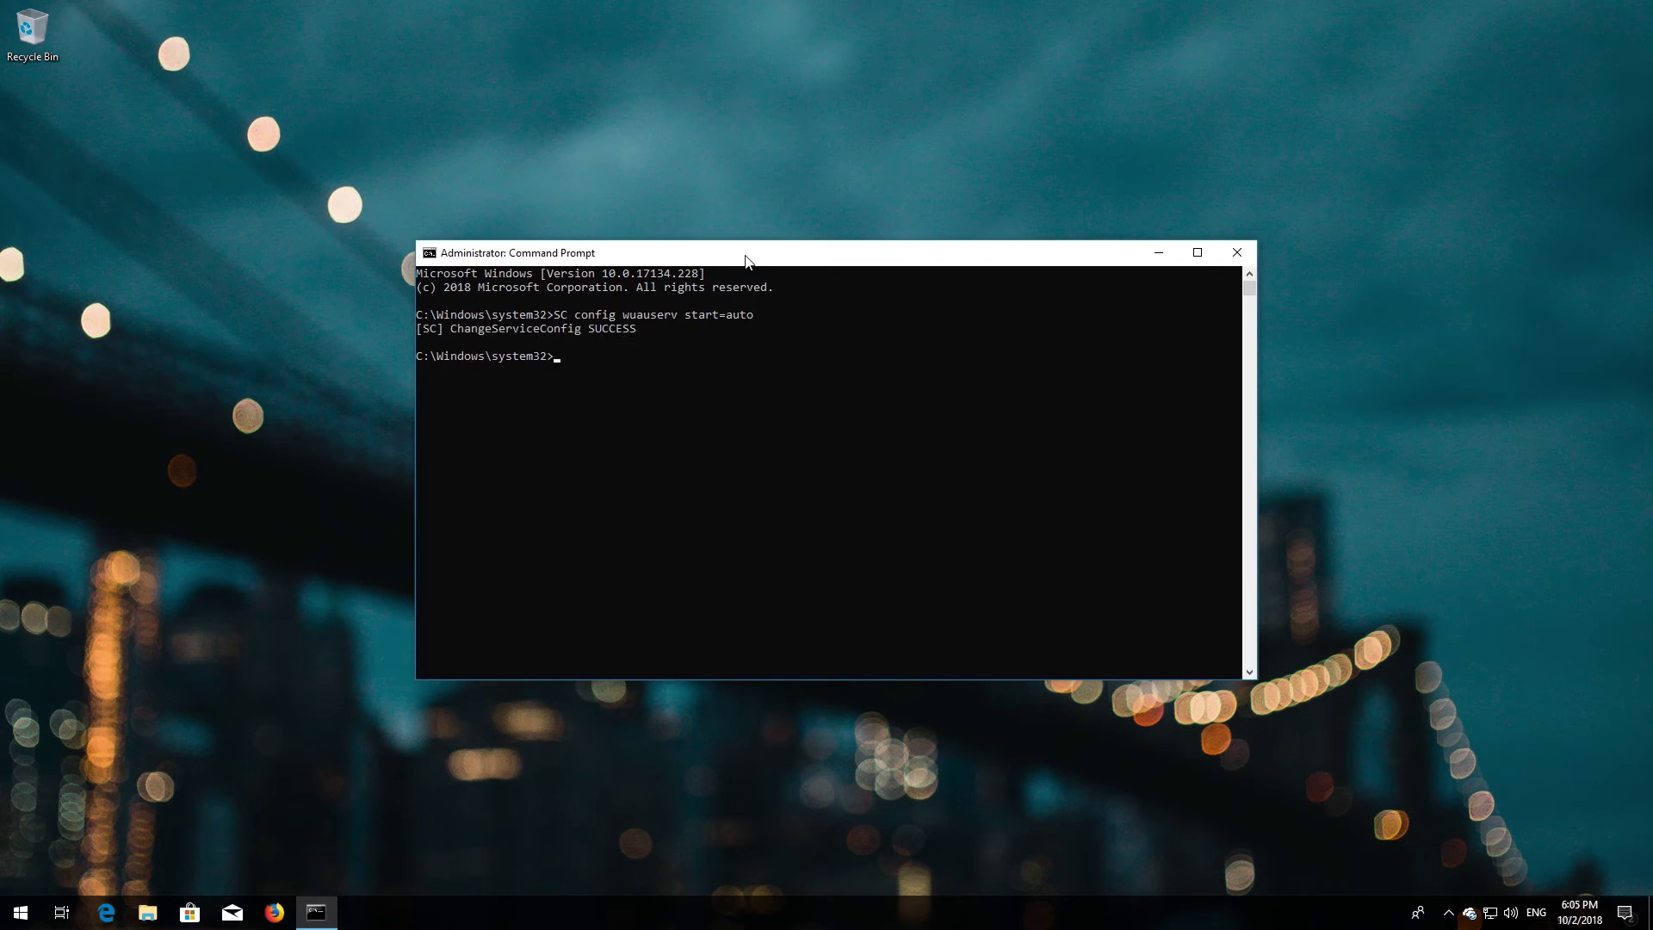
{"action": "type", "text": "SC config "}
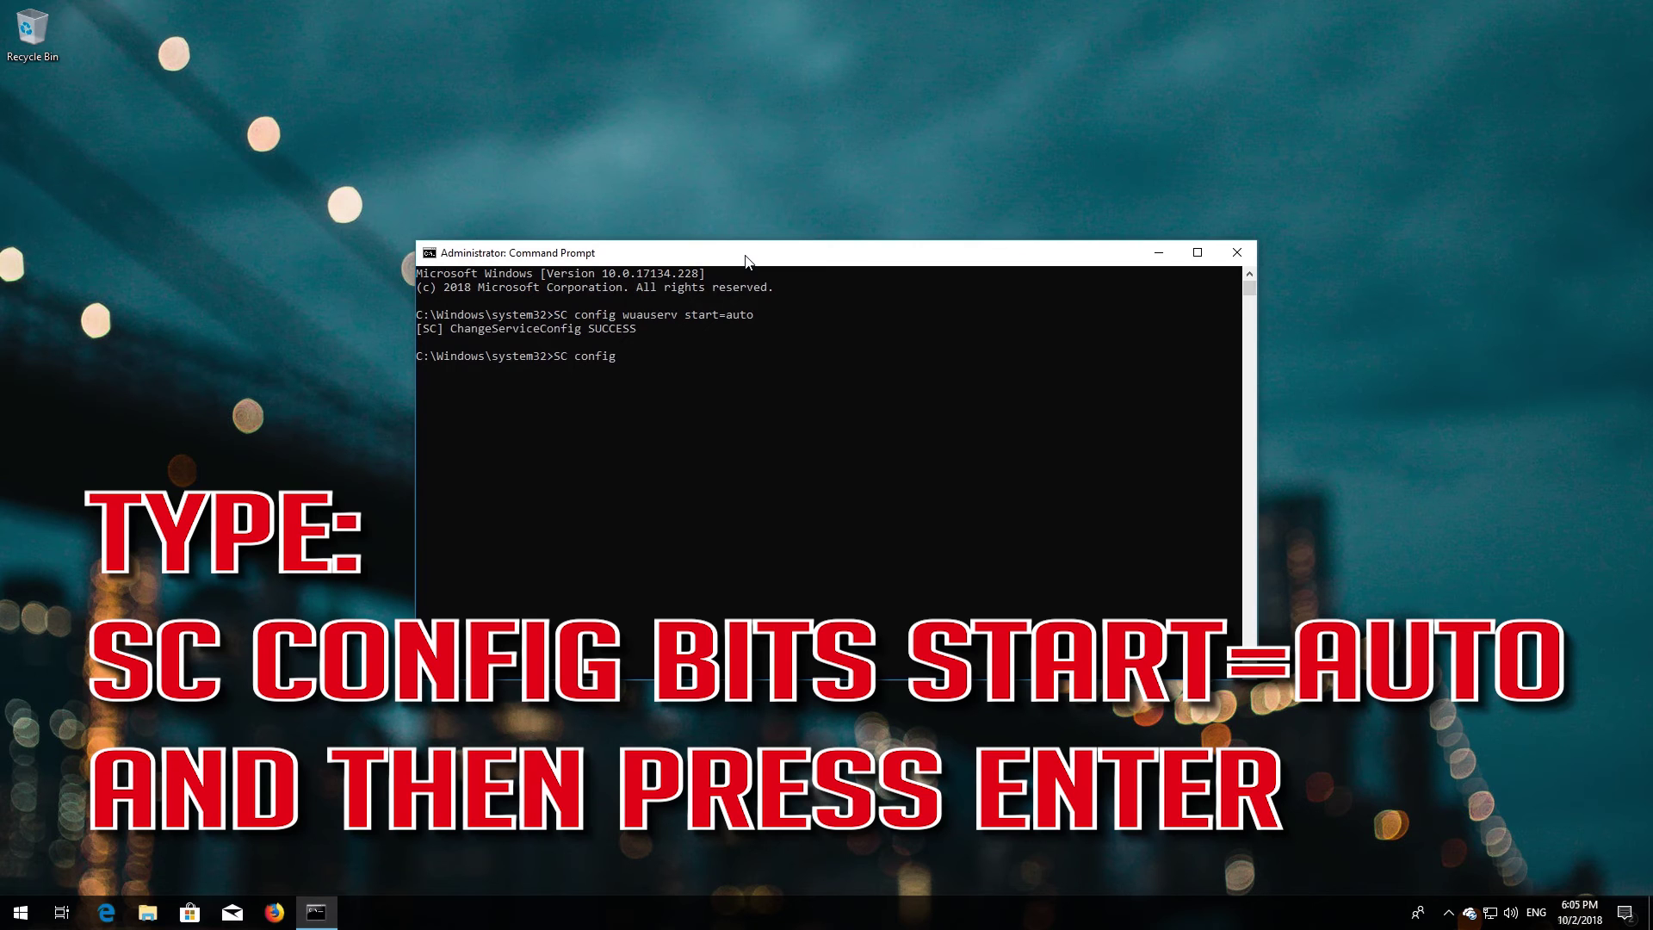
{"action": "type", "text": "bits start=auto"}
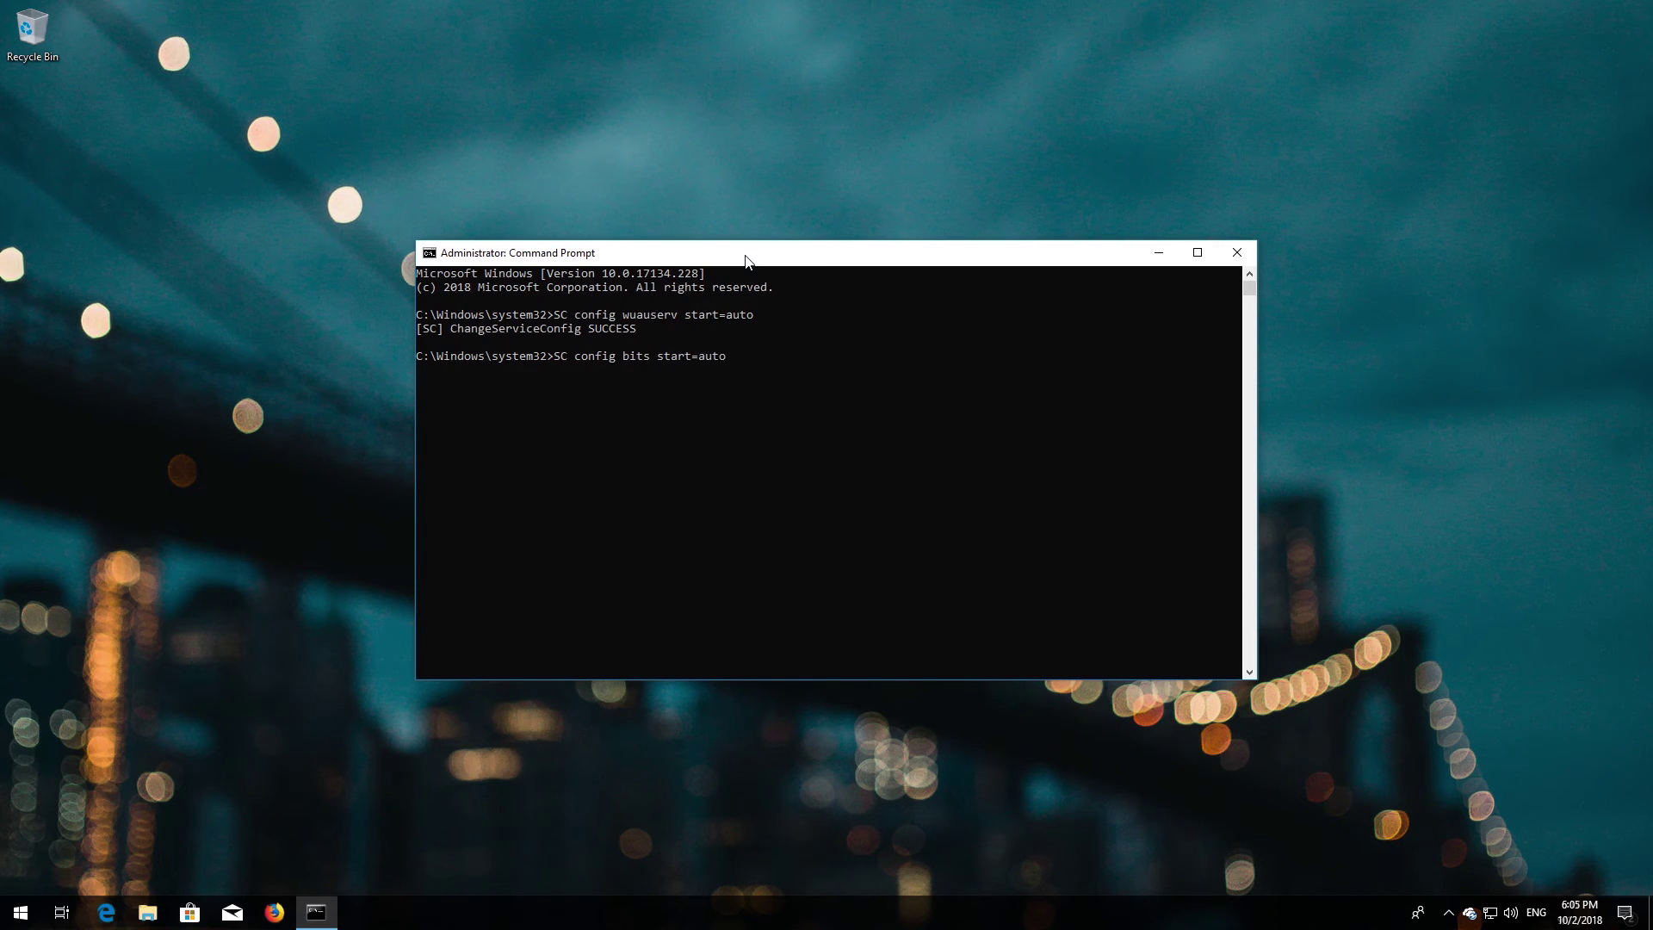
{"action": "key", "text": "Return"}
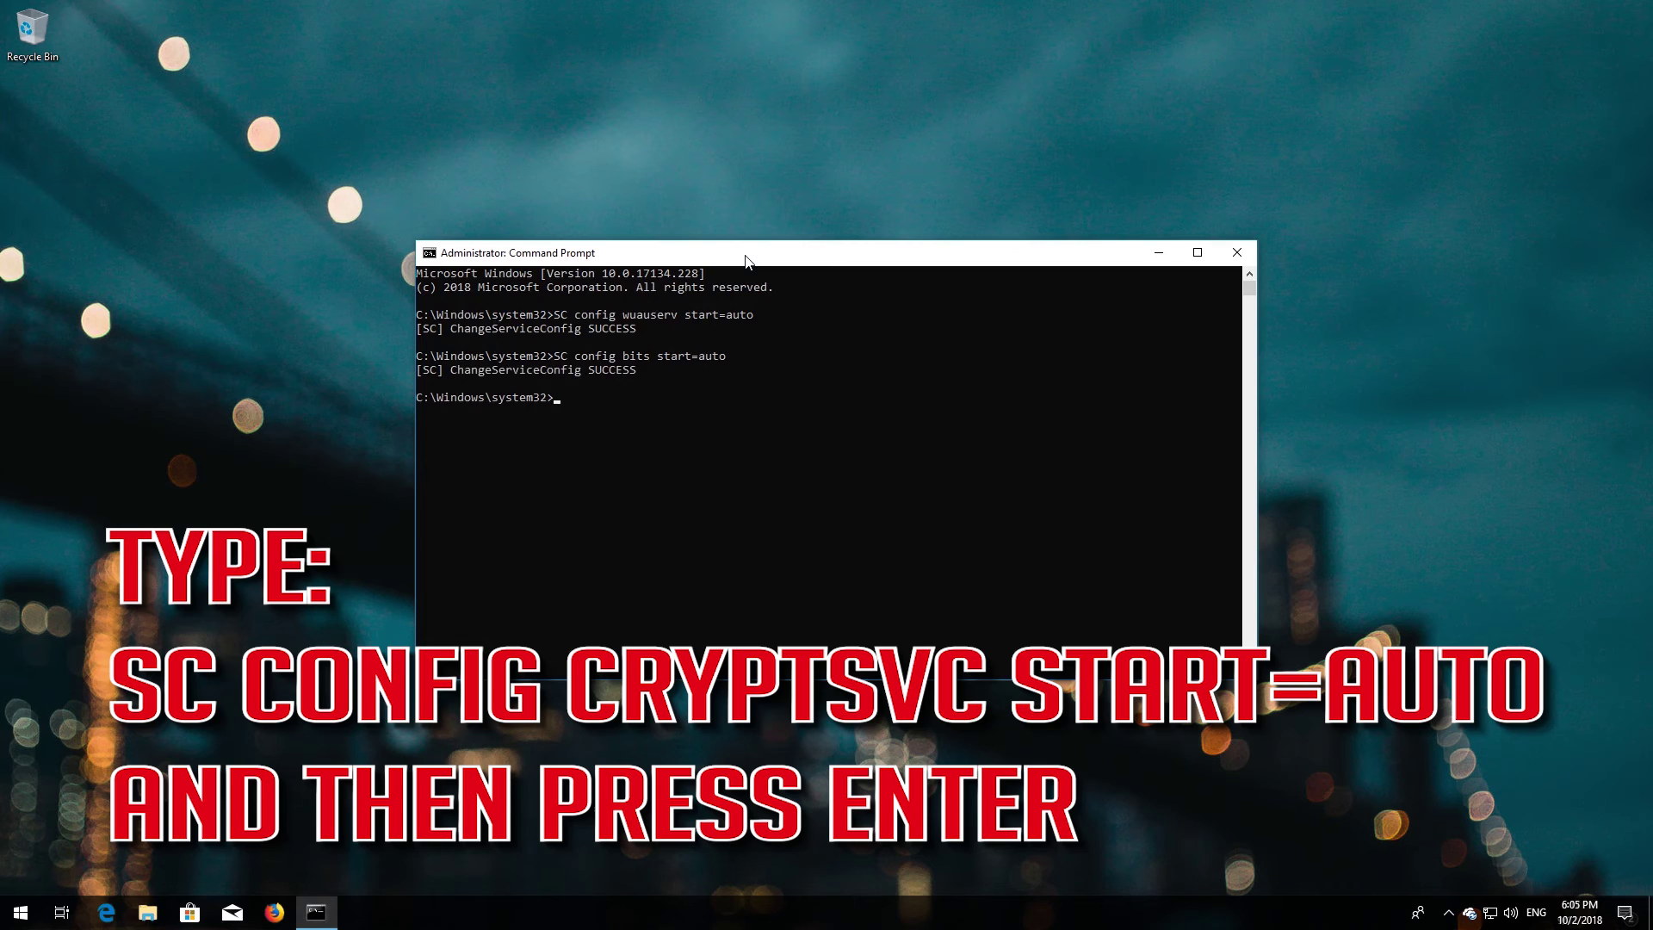
{"action": "type", "text": "SC config cryptsvc start=auto"}
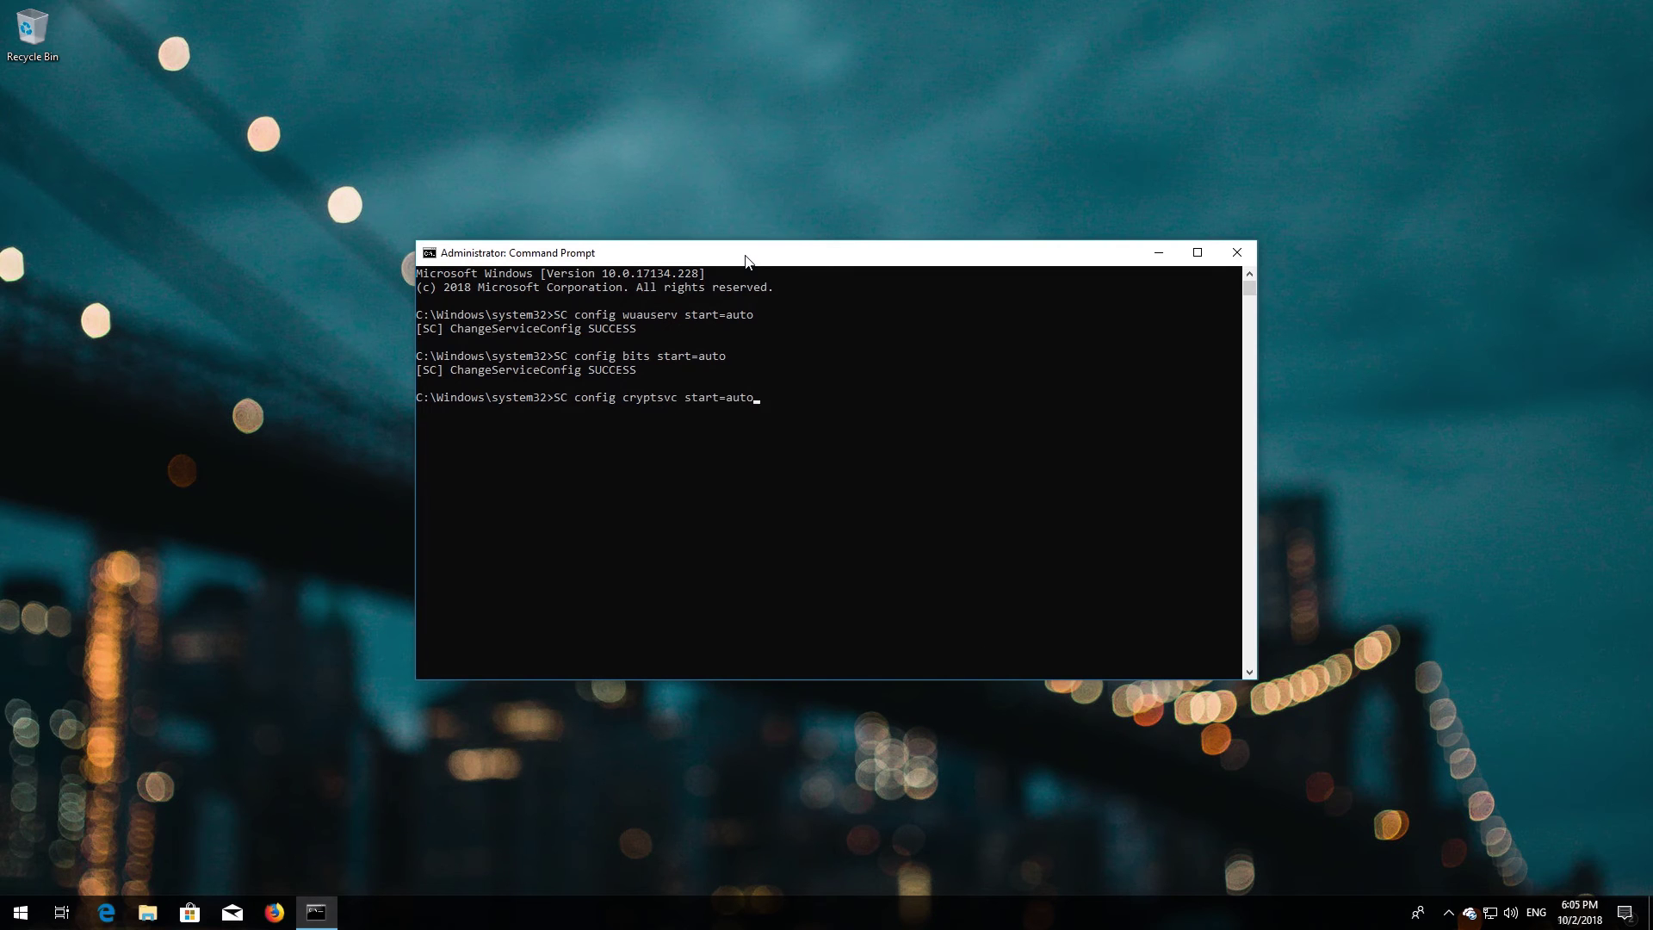
{"action": "key", "text": "Return"}
{"action": "type", "text": "SC config"}
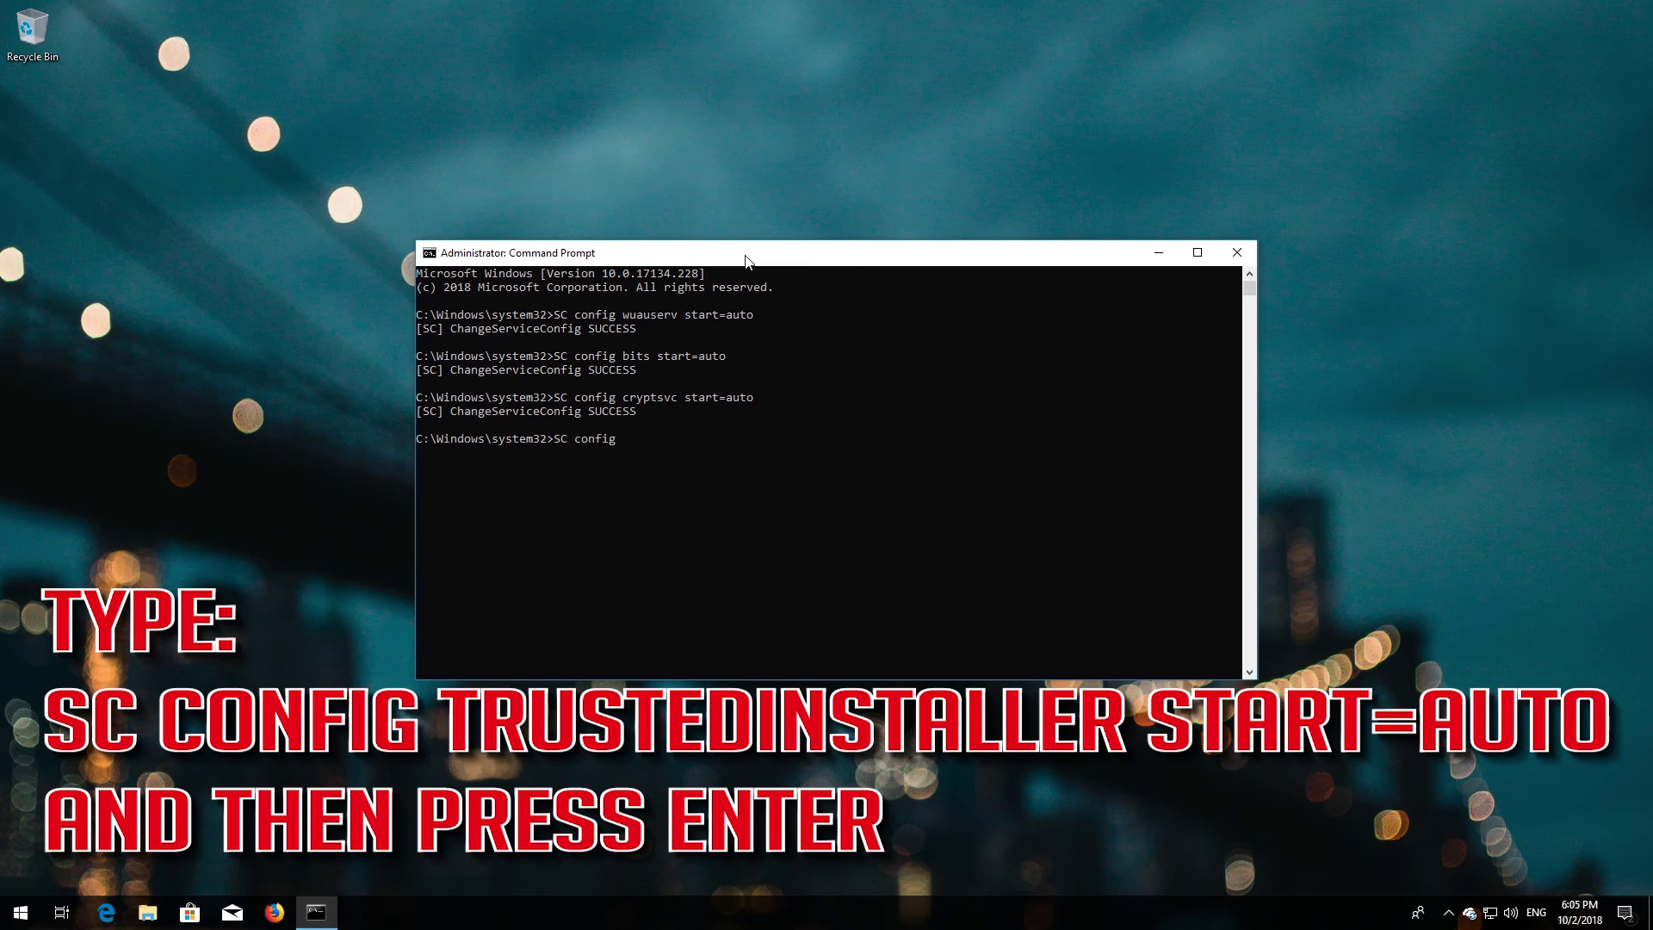
{"action": "type", "text": " trustedinstaller start=auto"}
{"action": "key", "text": "Return"}
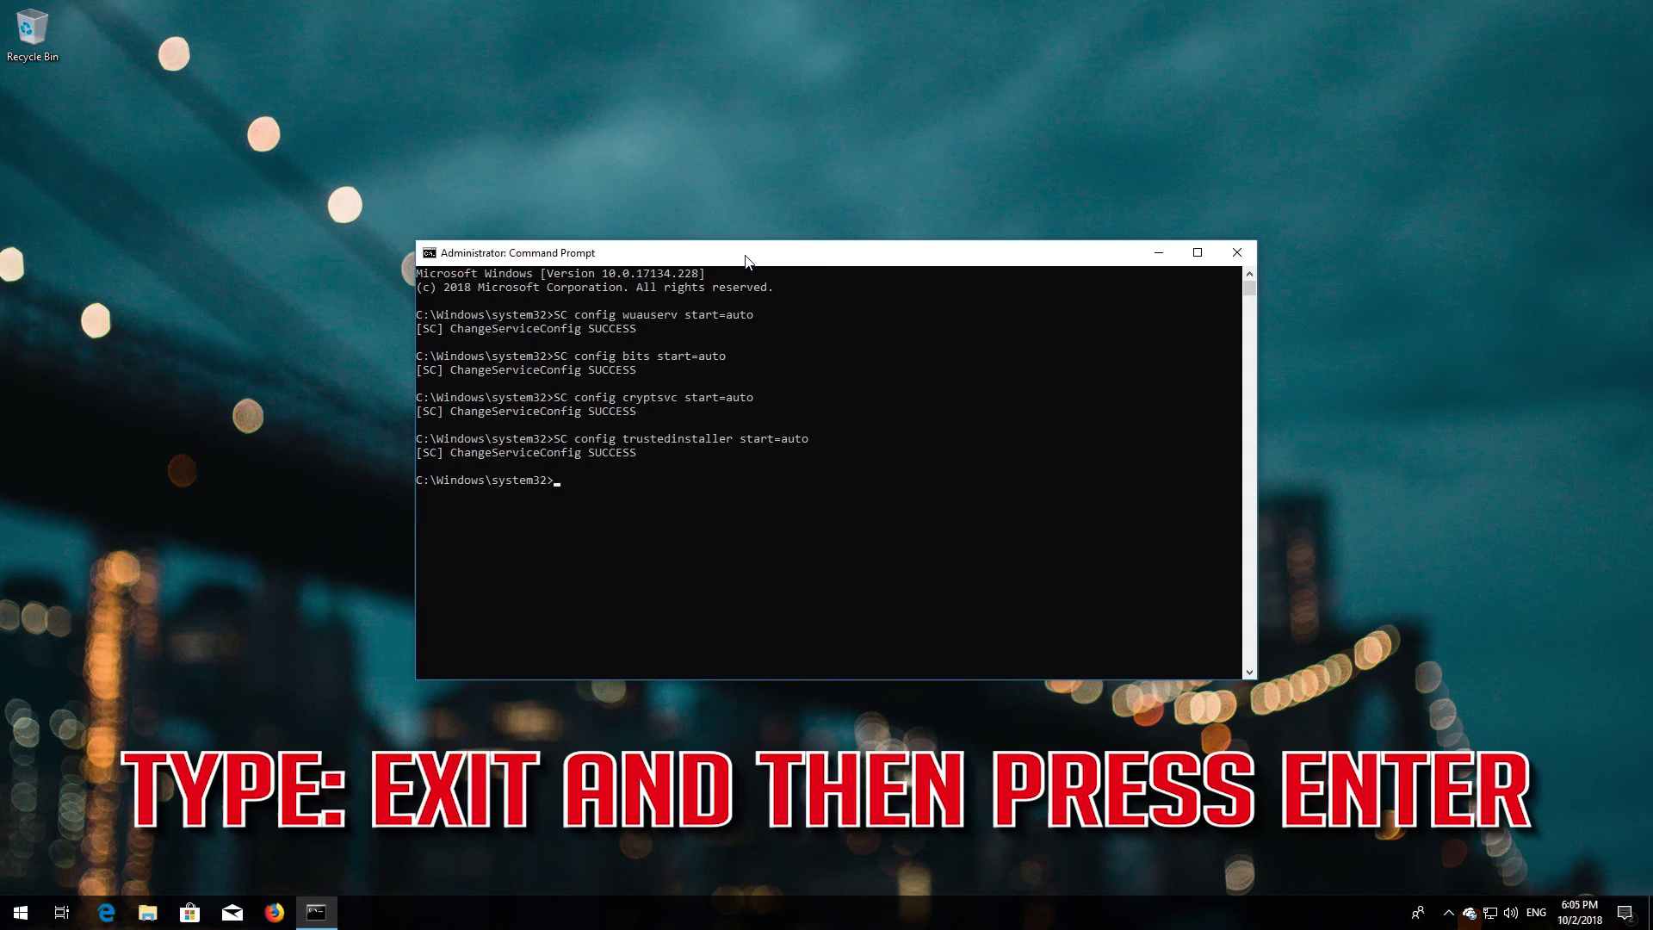
{"action": "type", "text": "exit"}
{"action": "key", "text": "Return"}
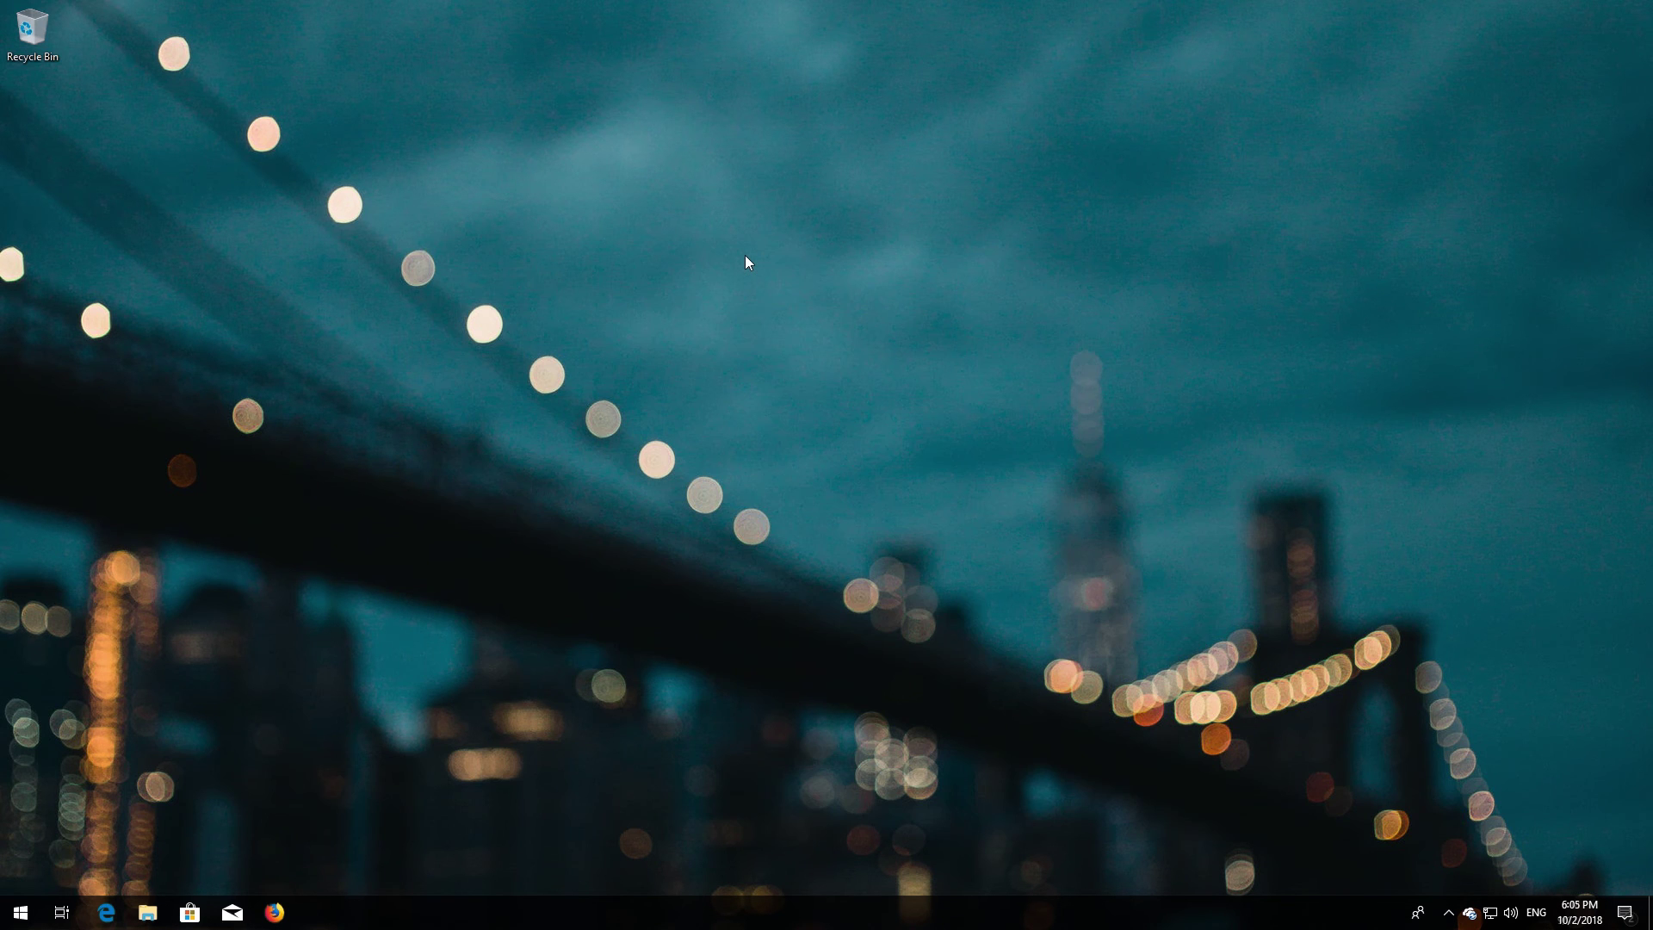
Restart Windows from the Start menu's Power button
{"action": "key", "text": "super"}
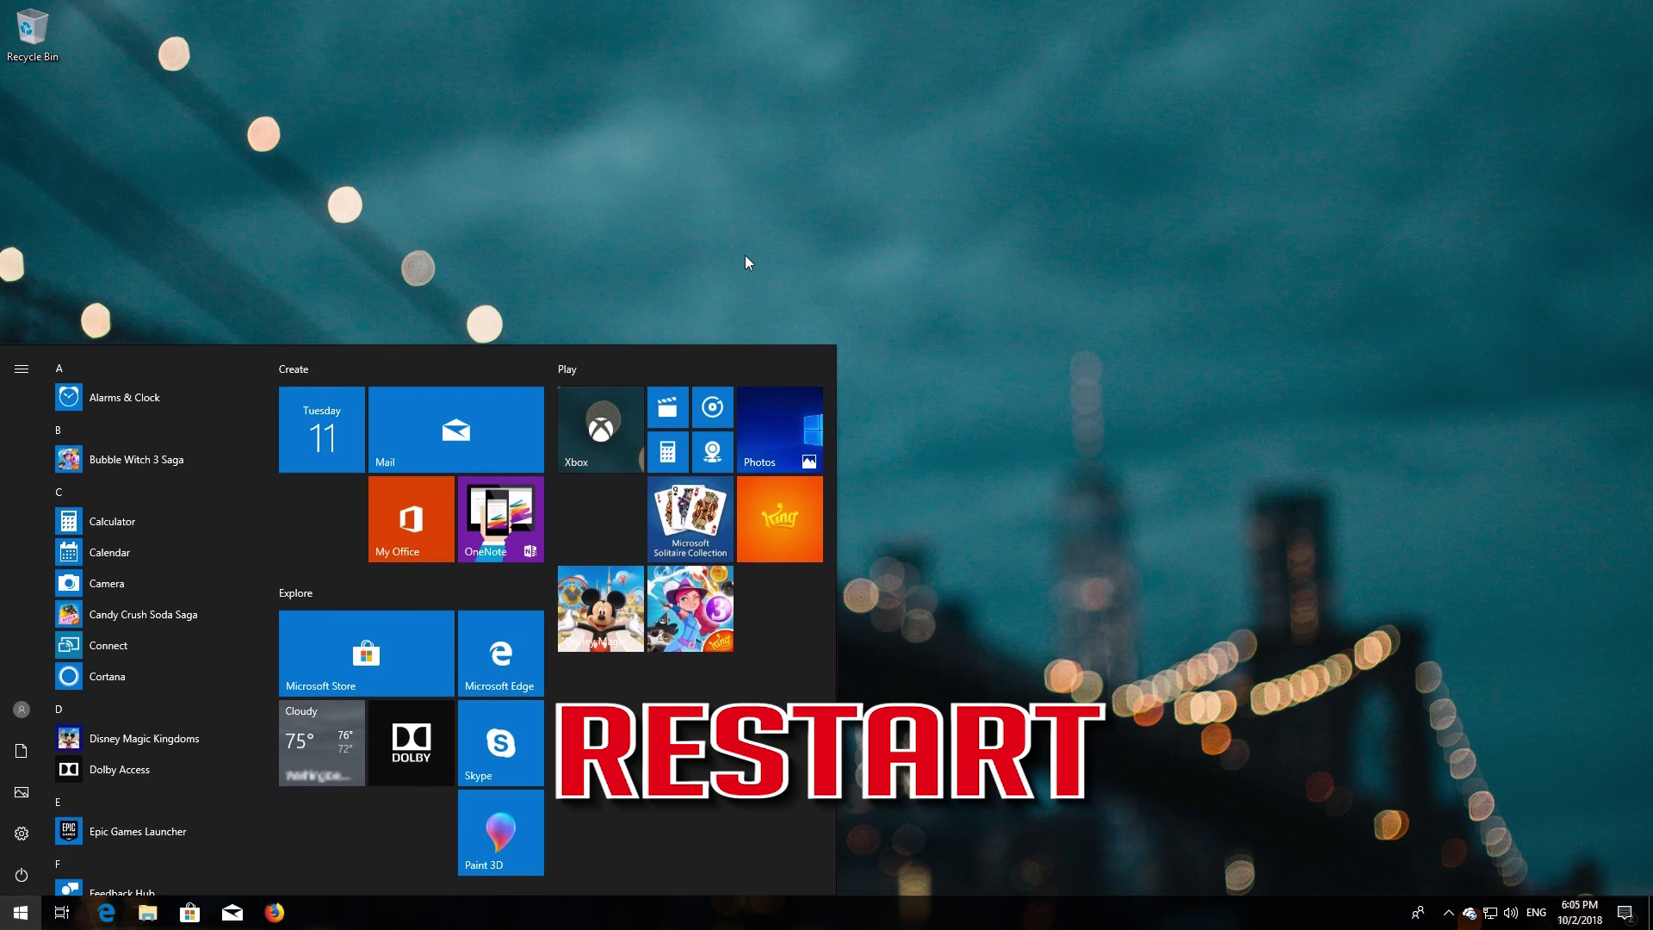
{"action": "left_click", "coordinate": [22, 875]}
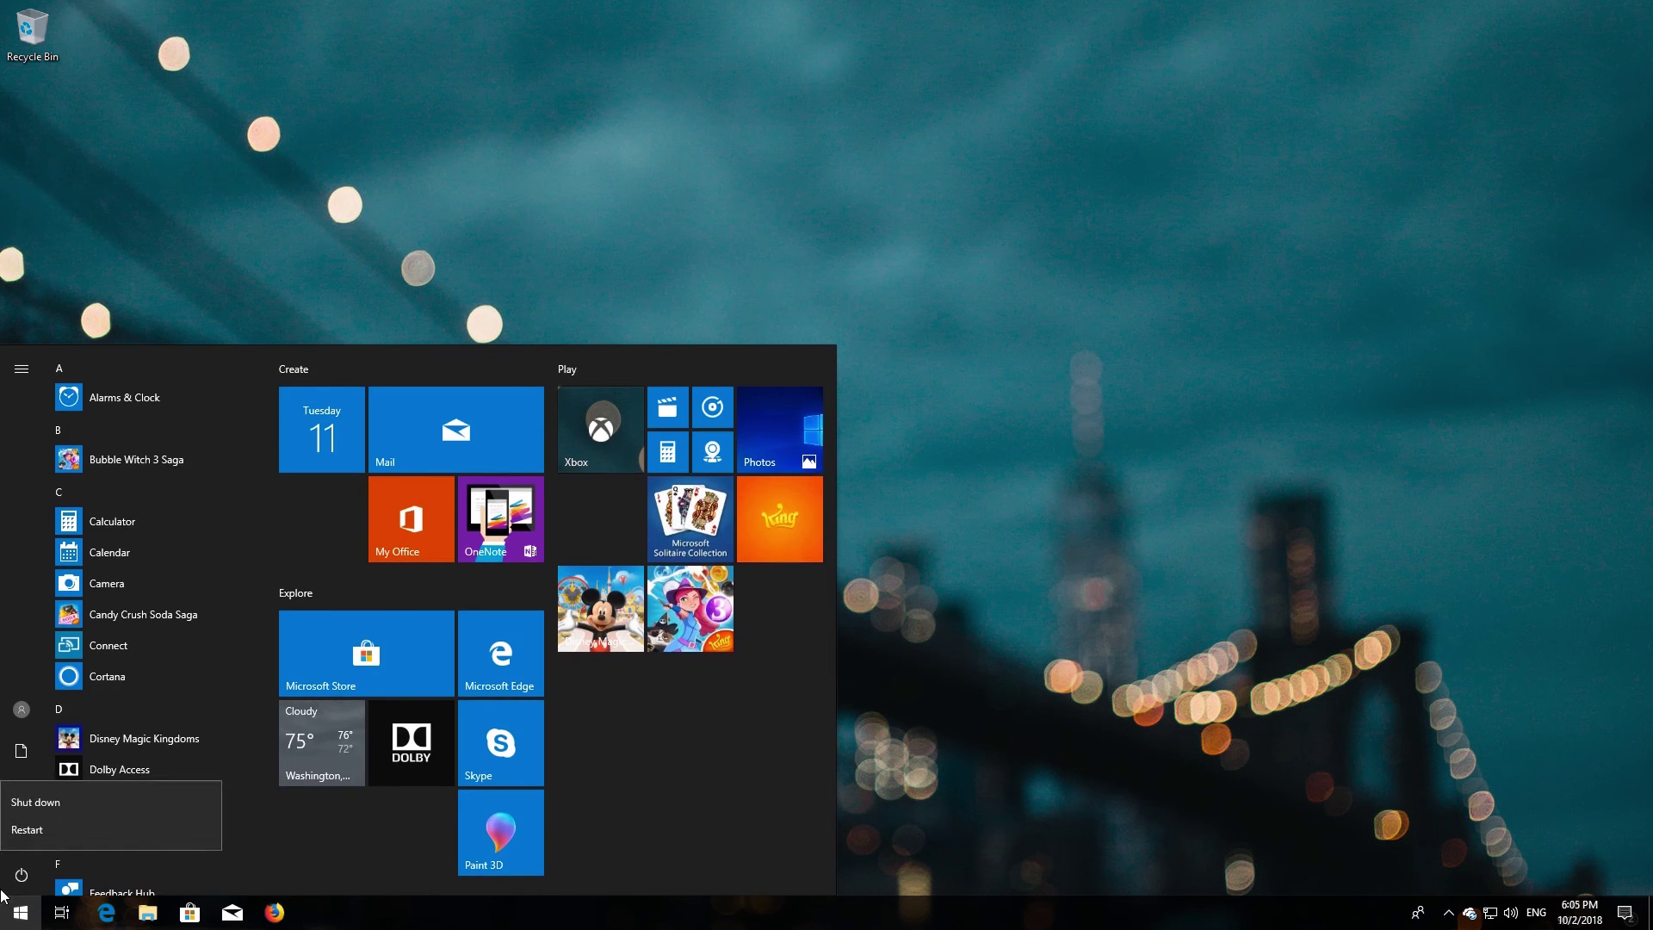
{"action": "left_click", "coordinate": [28, 830]}
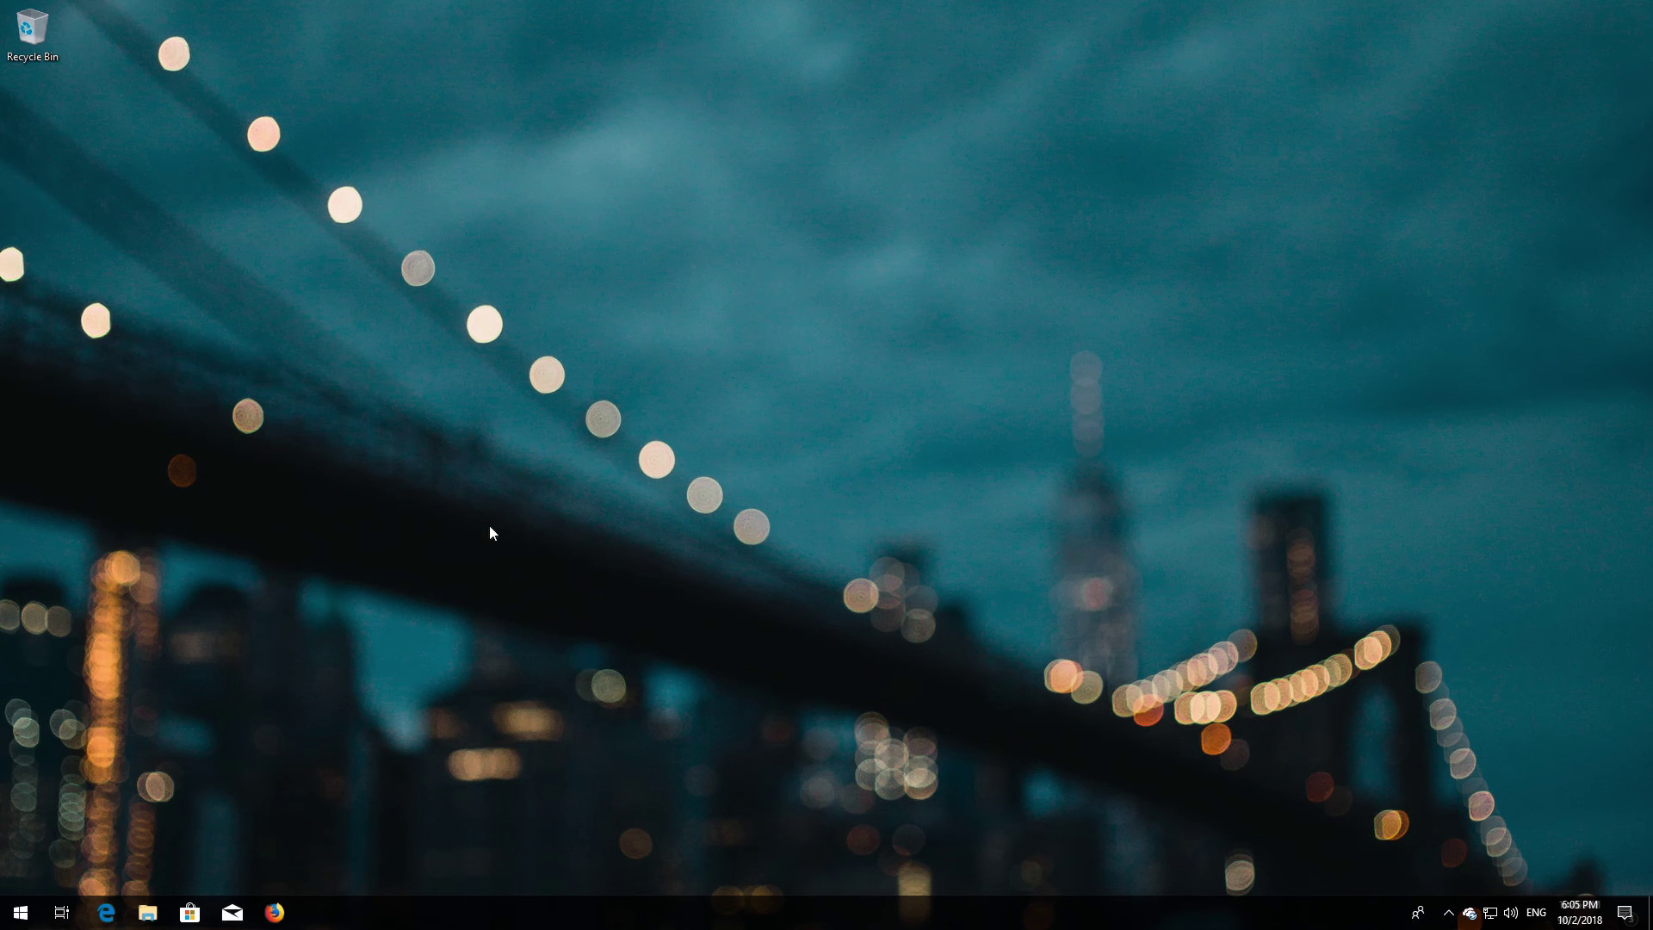
Search Start for 'recovery options' and open the Recovery options settings page
{"action": "key", "text": "super"}
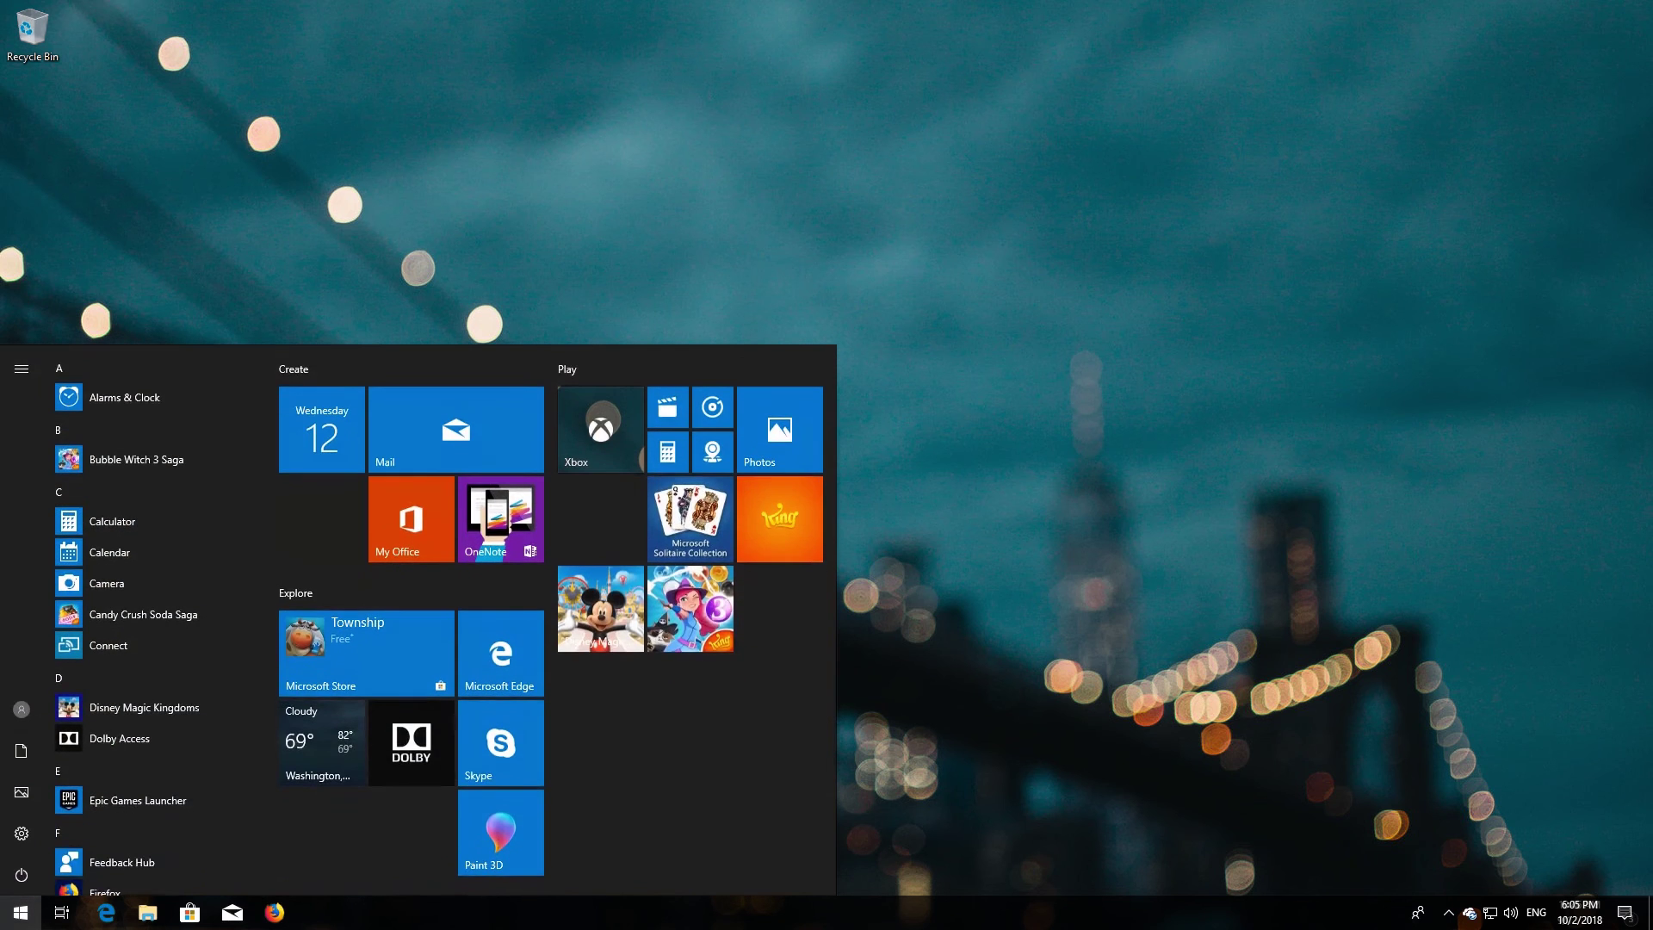
{"action": "key", "text": "super"}
{"action": "type", "text": "recover"}
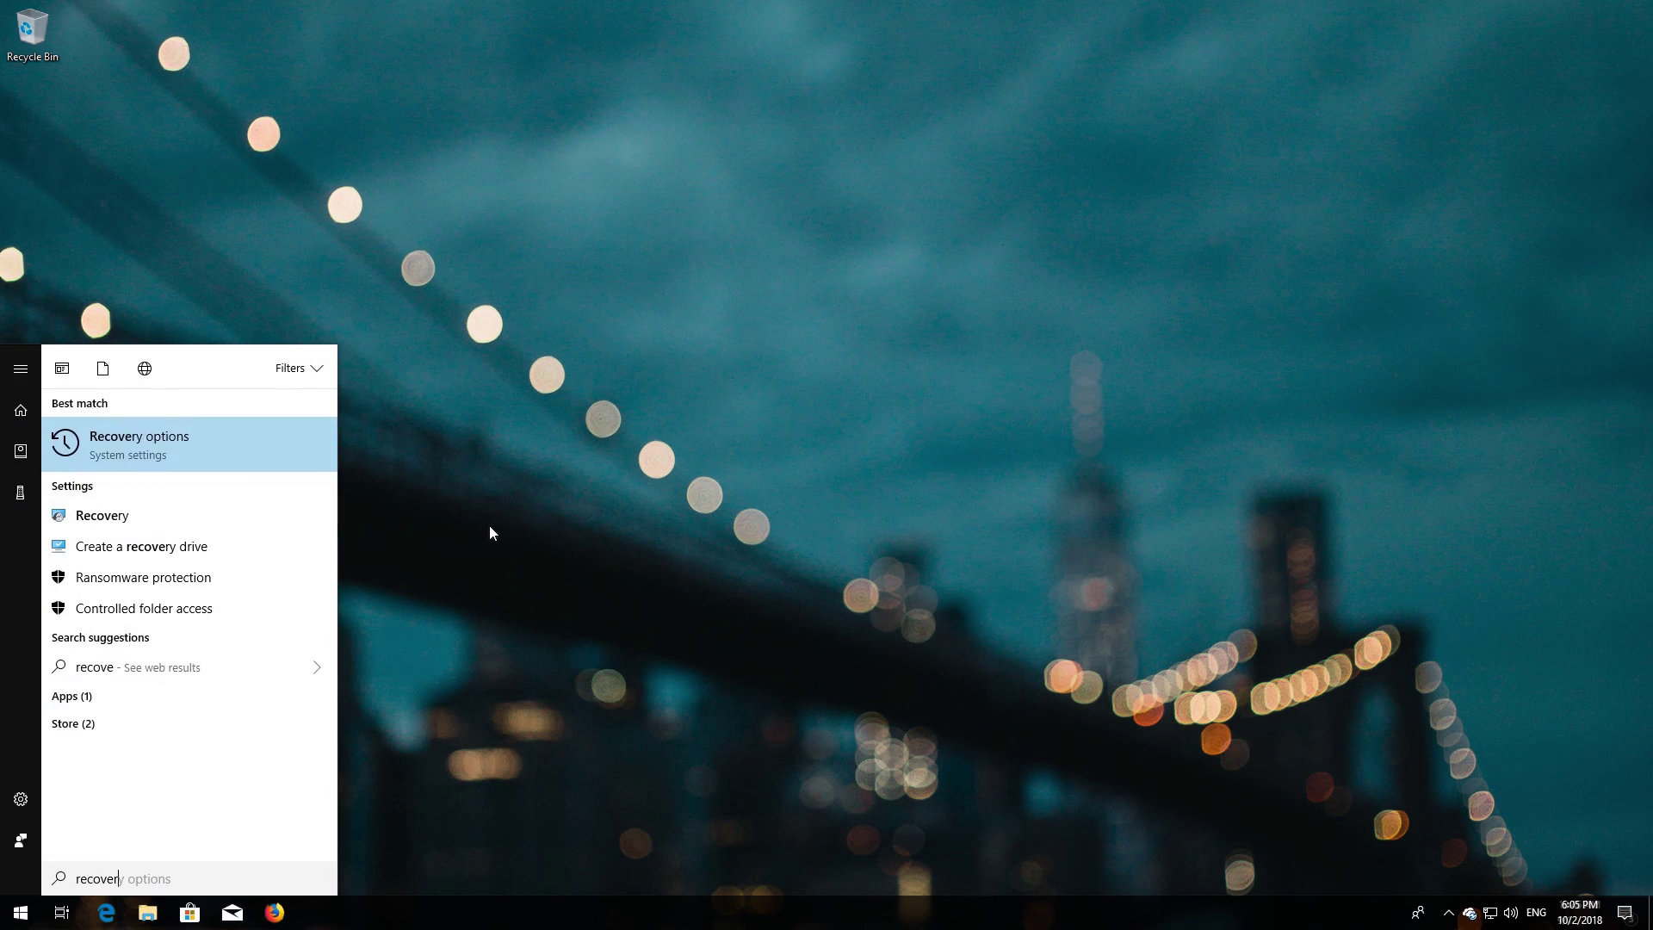
{"action": "type", "text": "y options"}
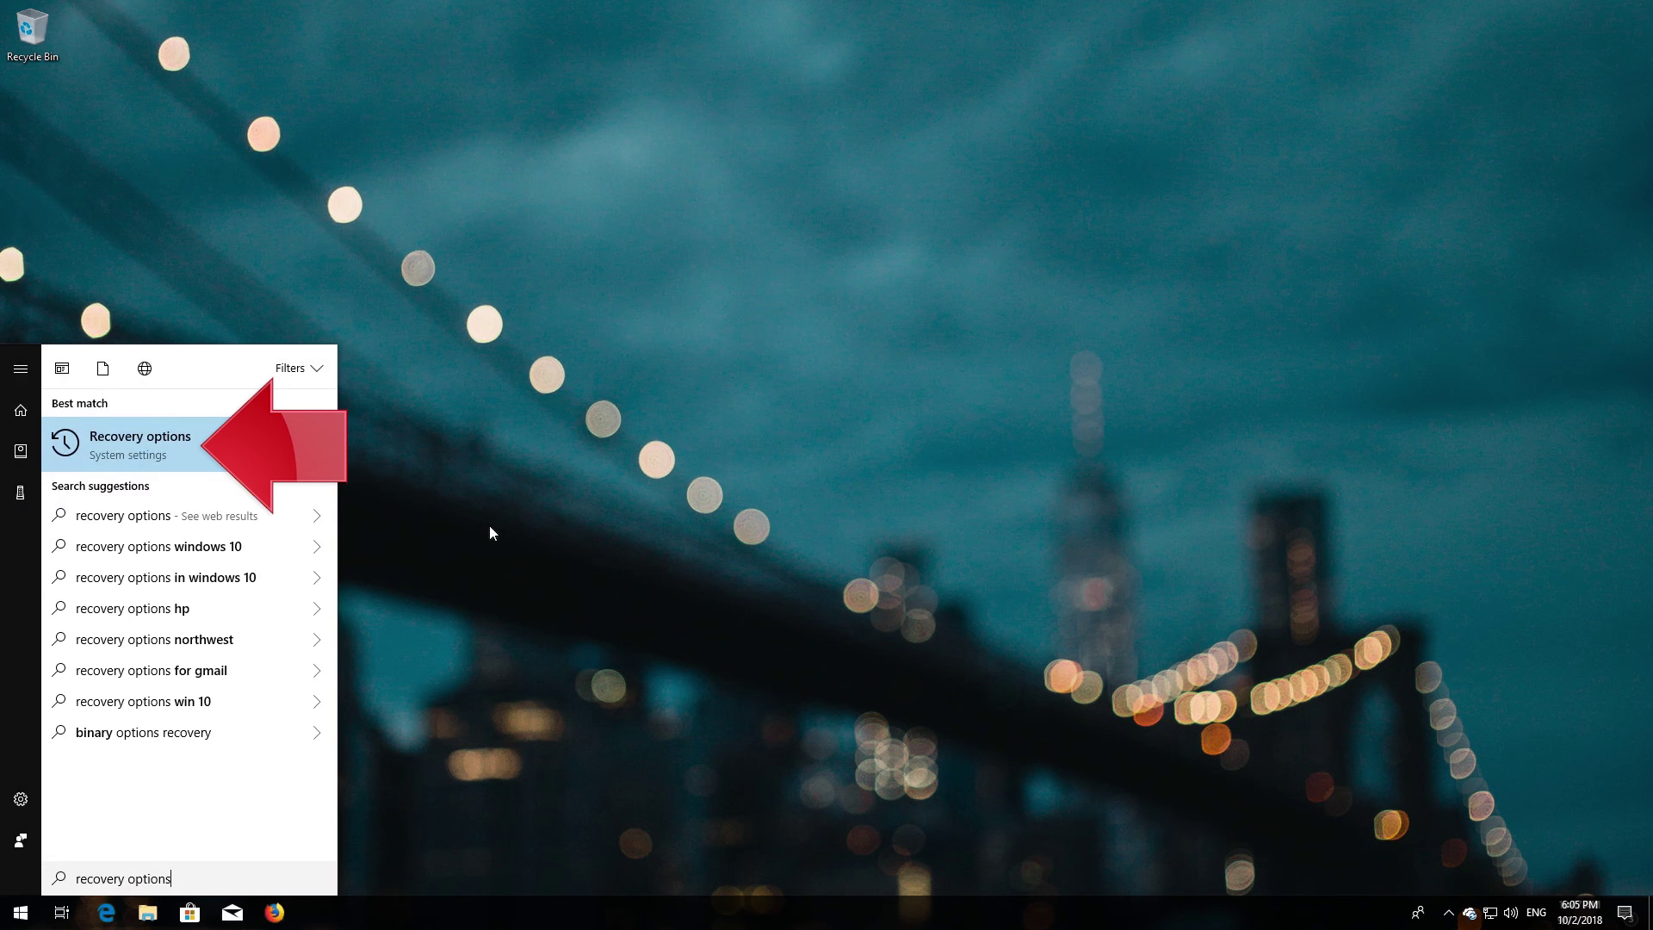
{"action": "left_click", "coordinate": [165, 452]}
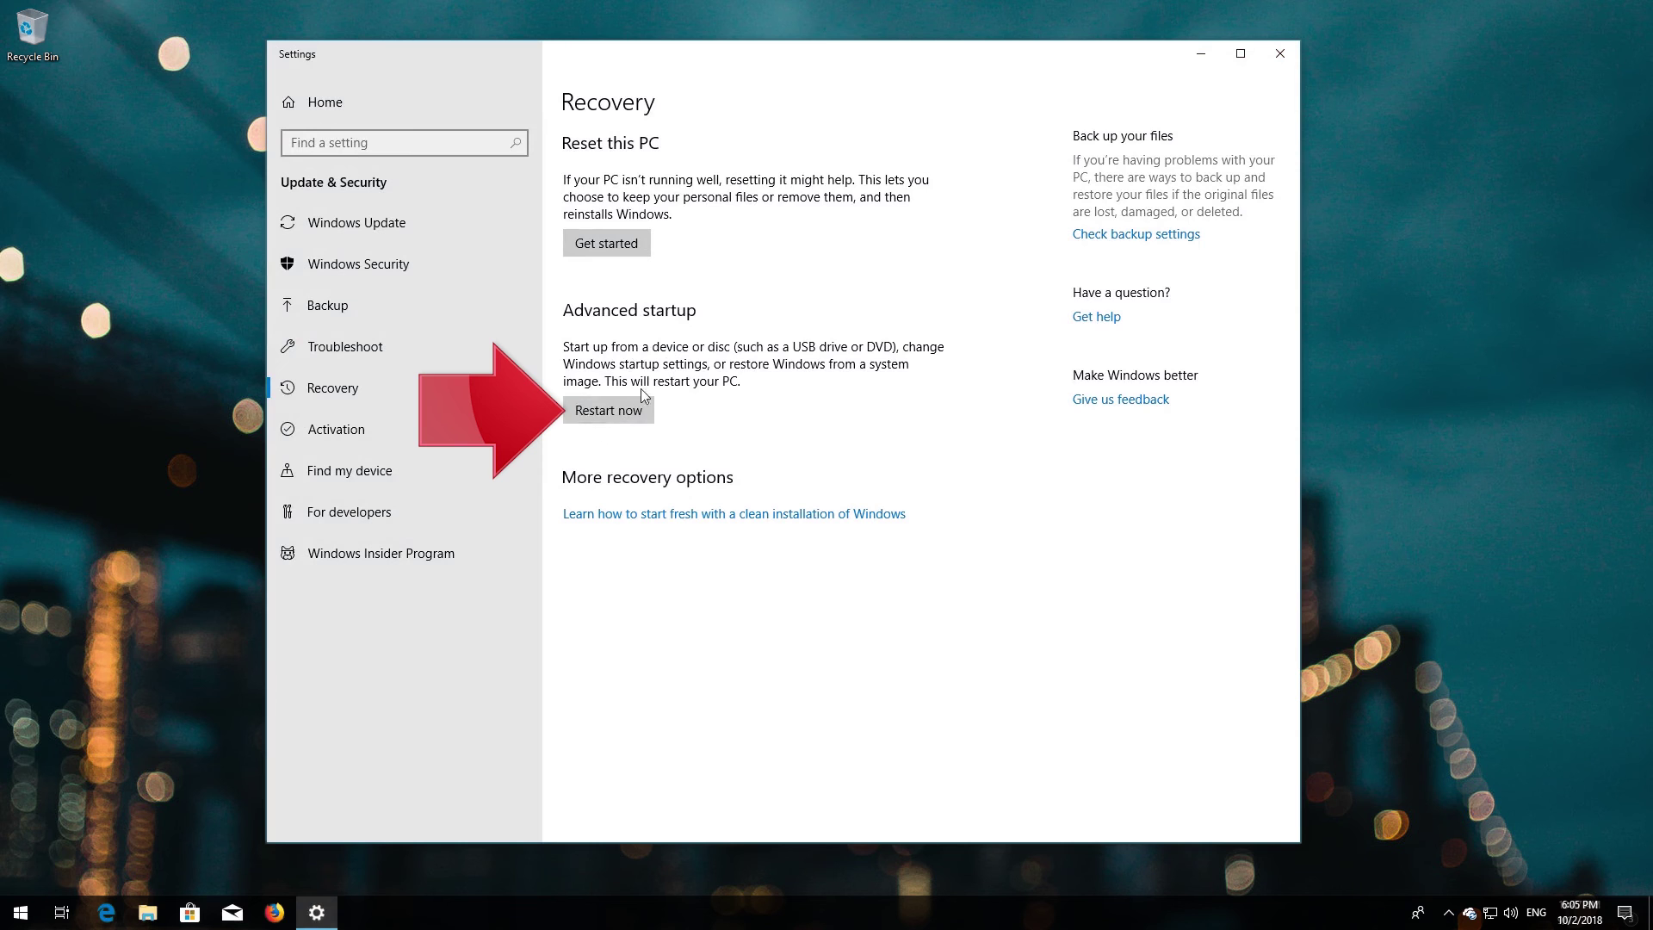
Use Advanced startup's Restart now, then Troubleshoot > Advanced options > System Restore, and choose the user account
{"action": "left_click", "coordinate": [582, 417]}
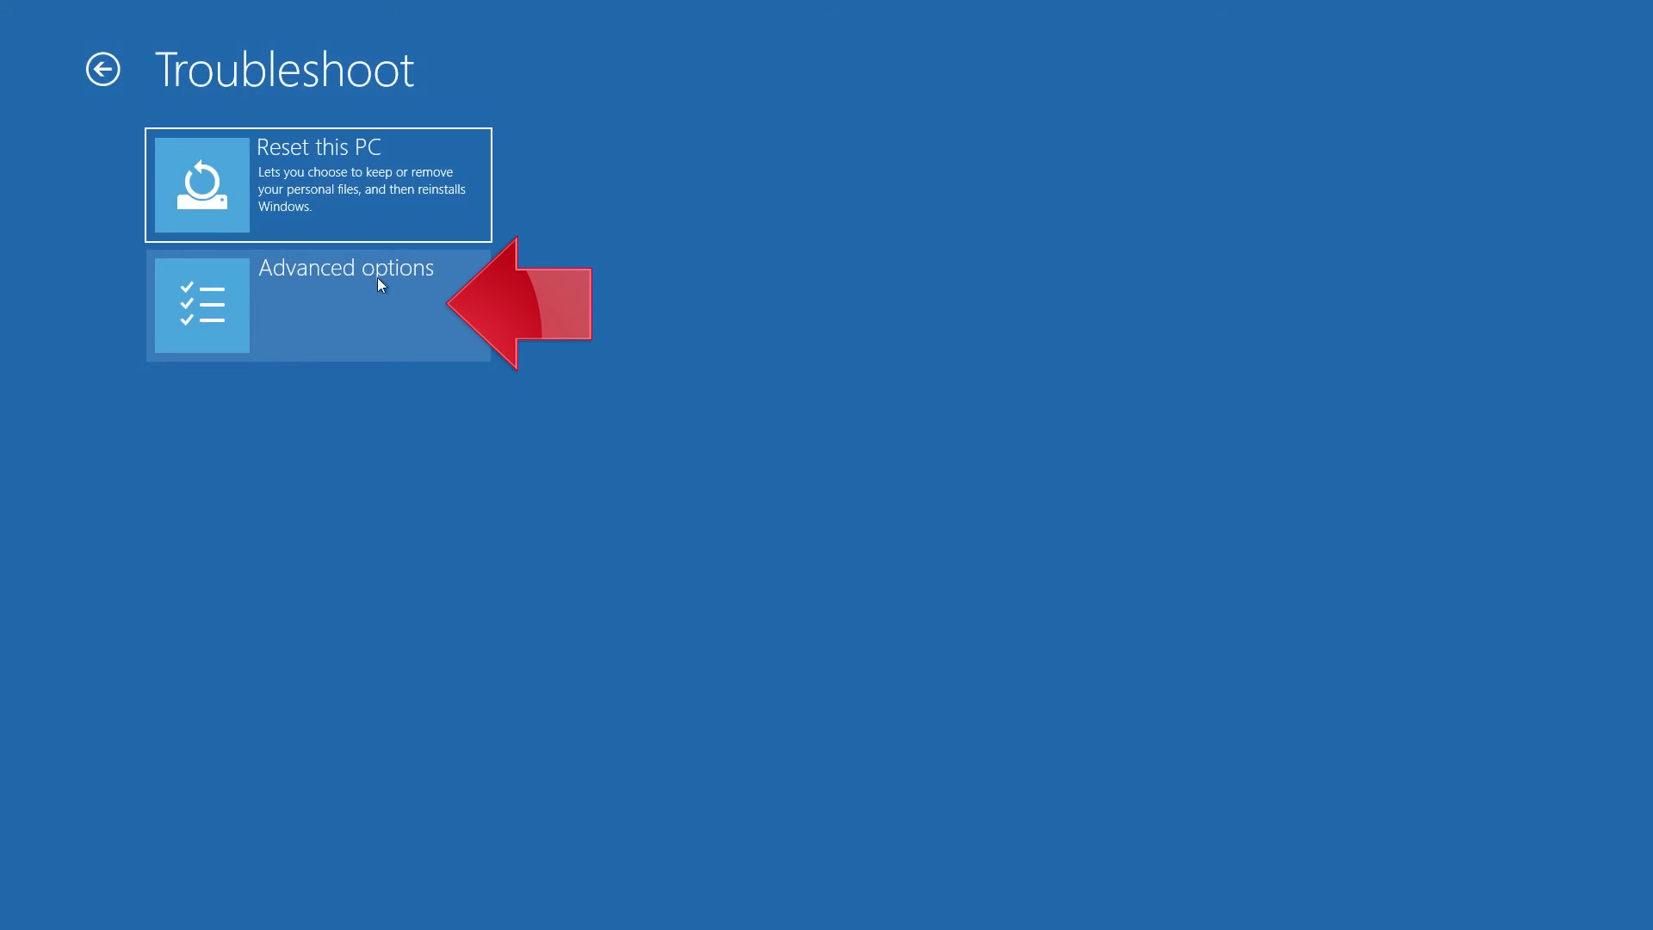
{"action": "left_click", "coordinate": [150, 356]}
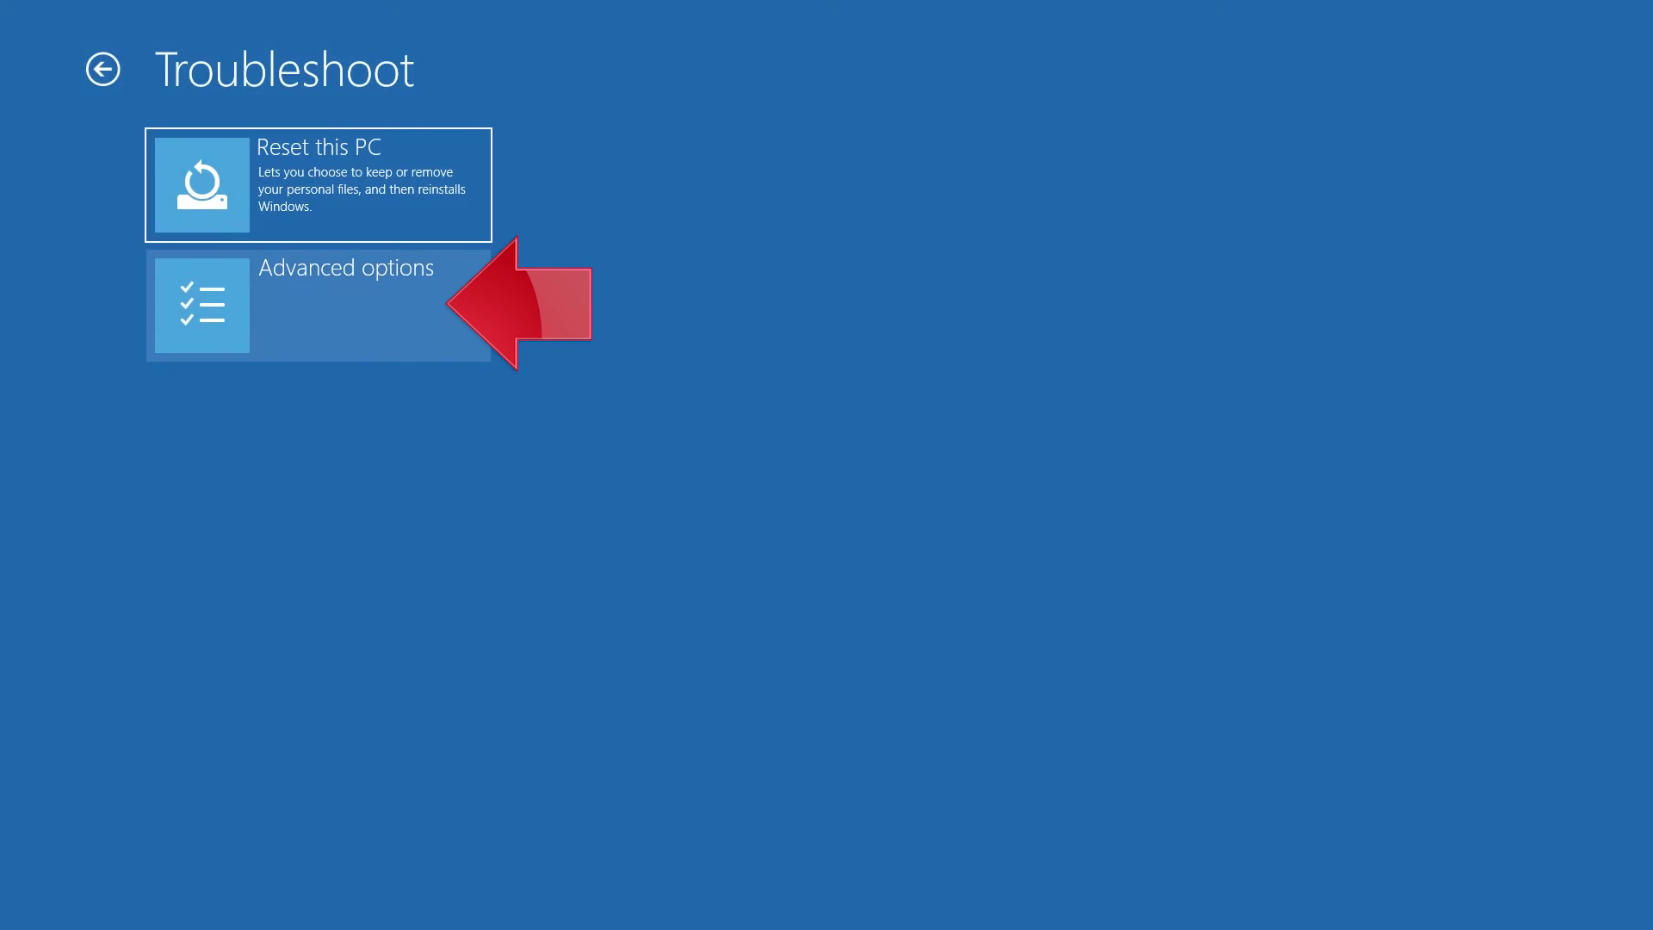
{"action": "left_click", "coordinate": [355, 307]}
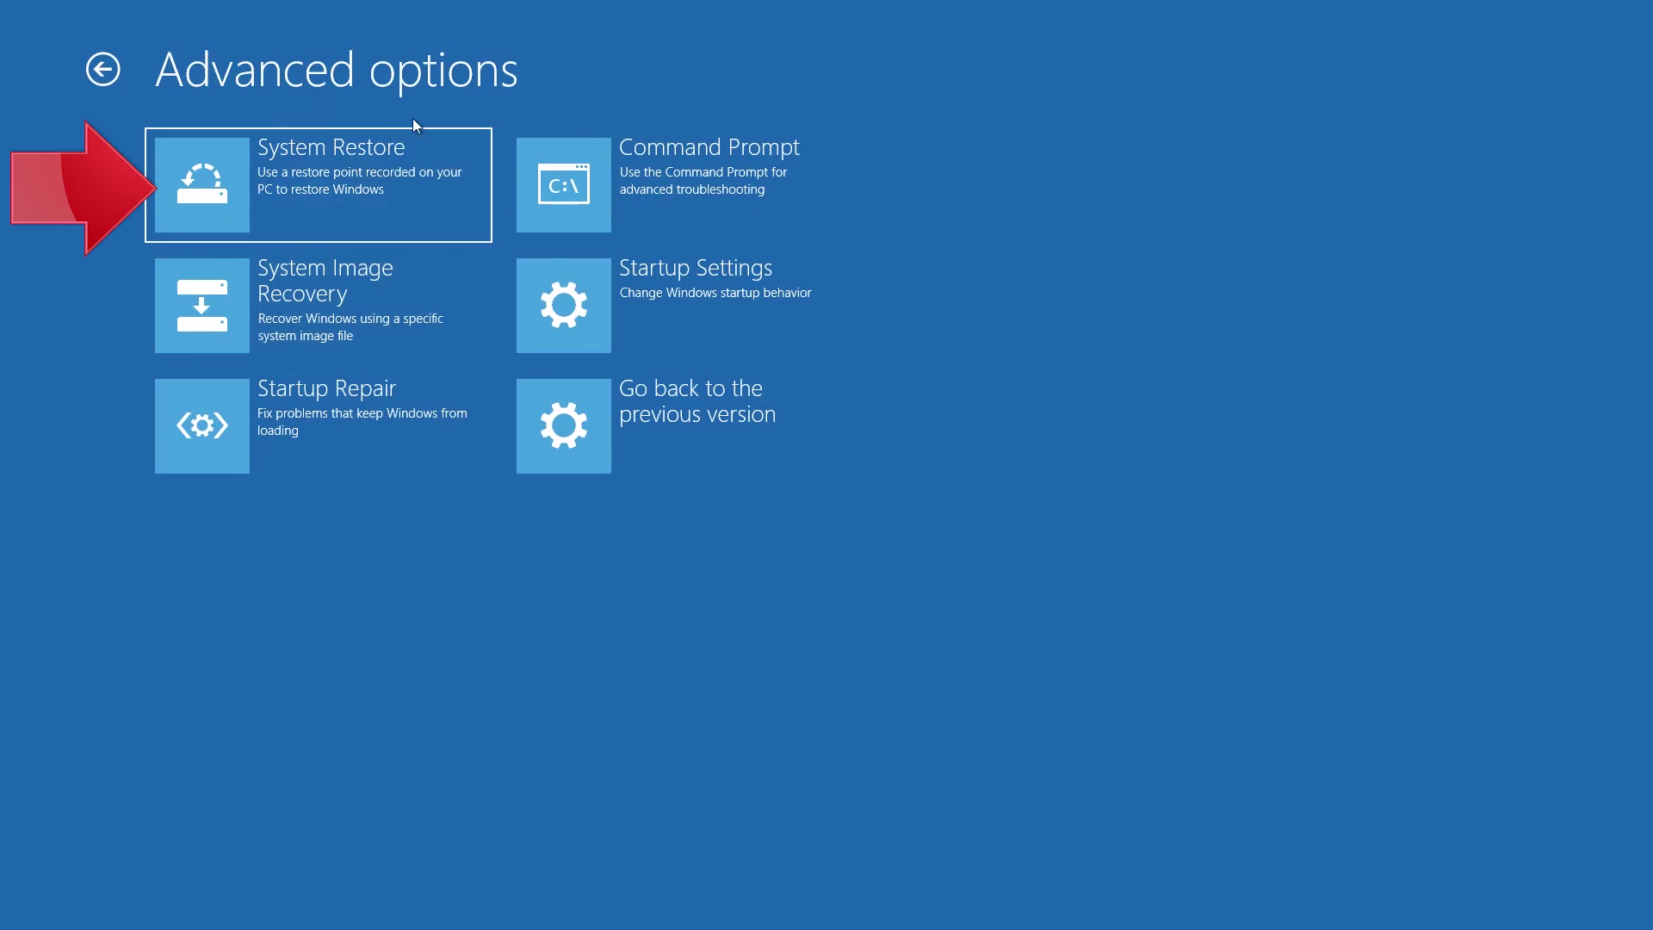
{"action": "left_click", "coordinate": [422, 175]}
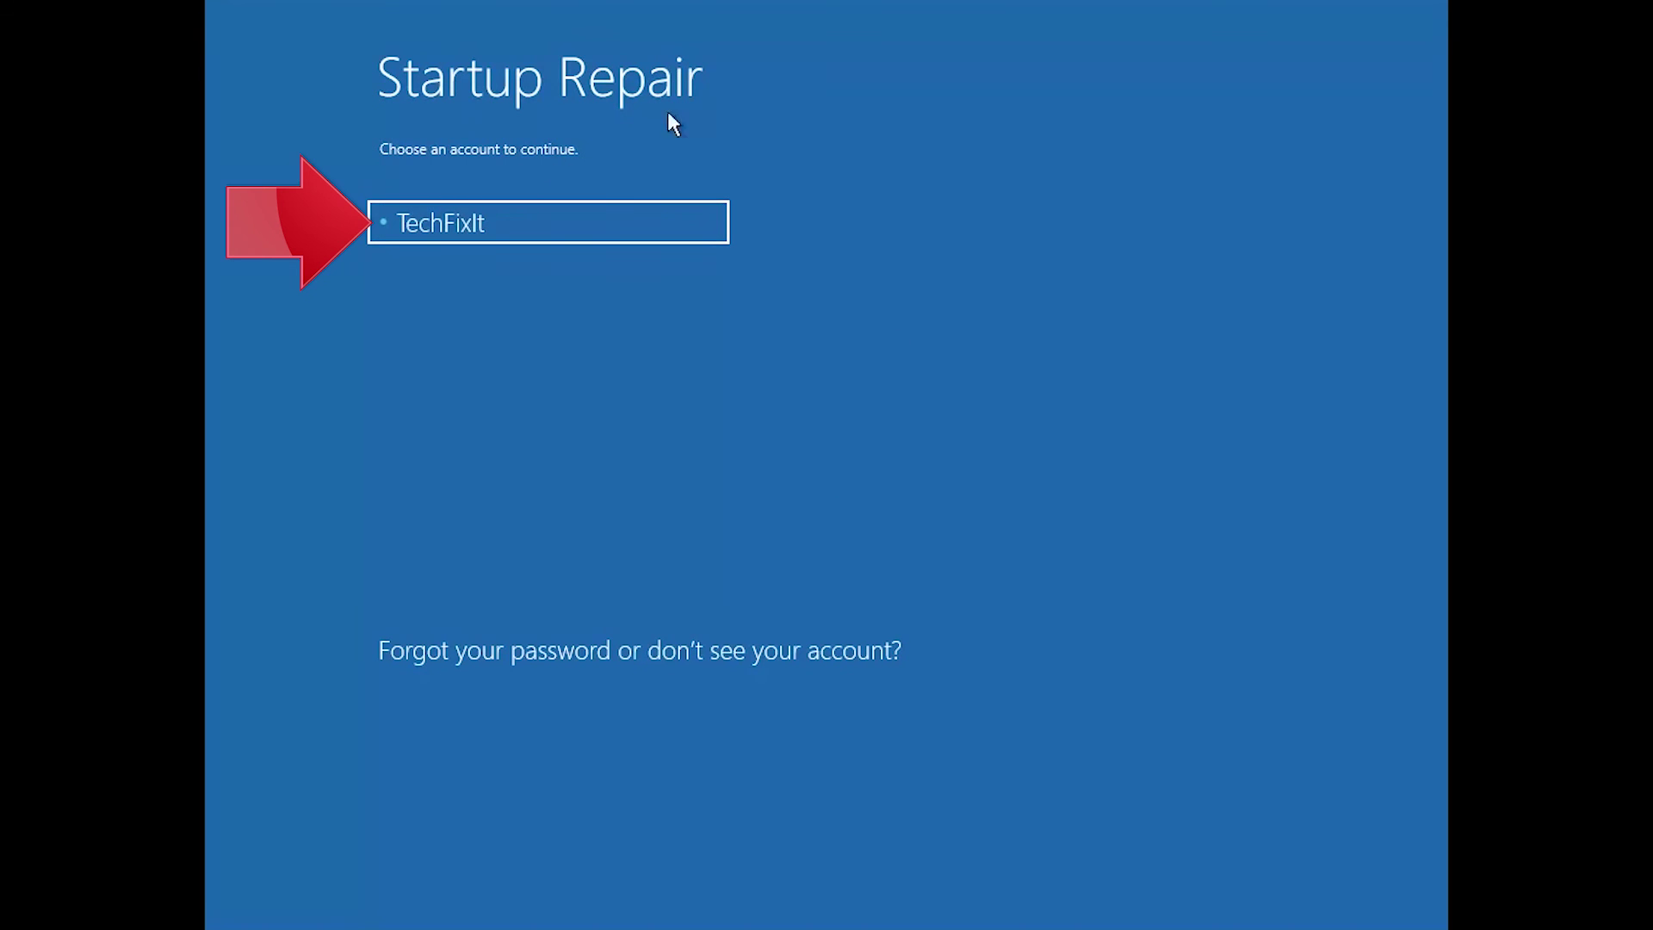
{"action": "left_click", "coordinate": [553, 224]}
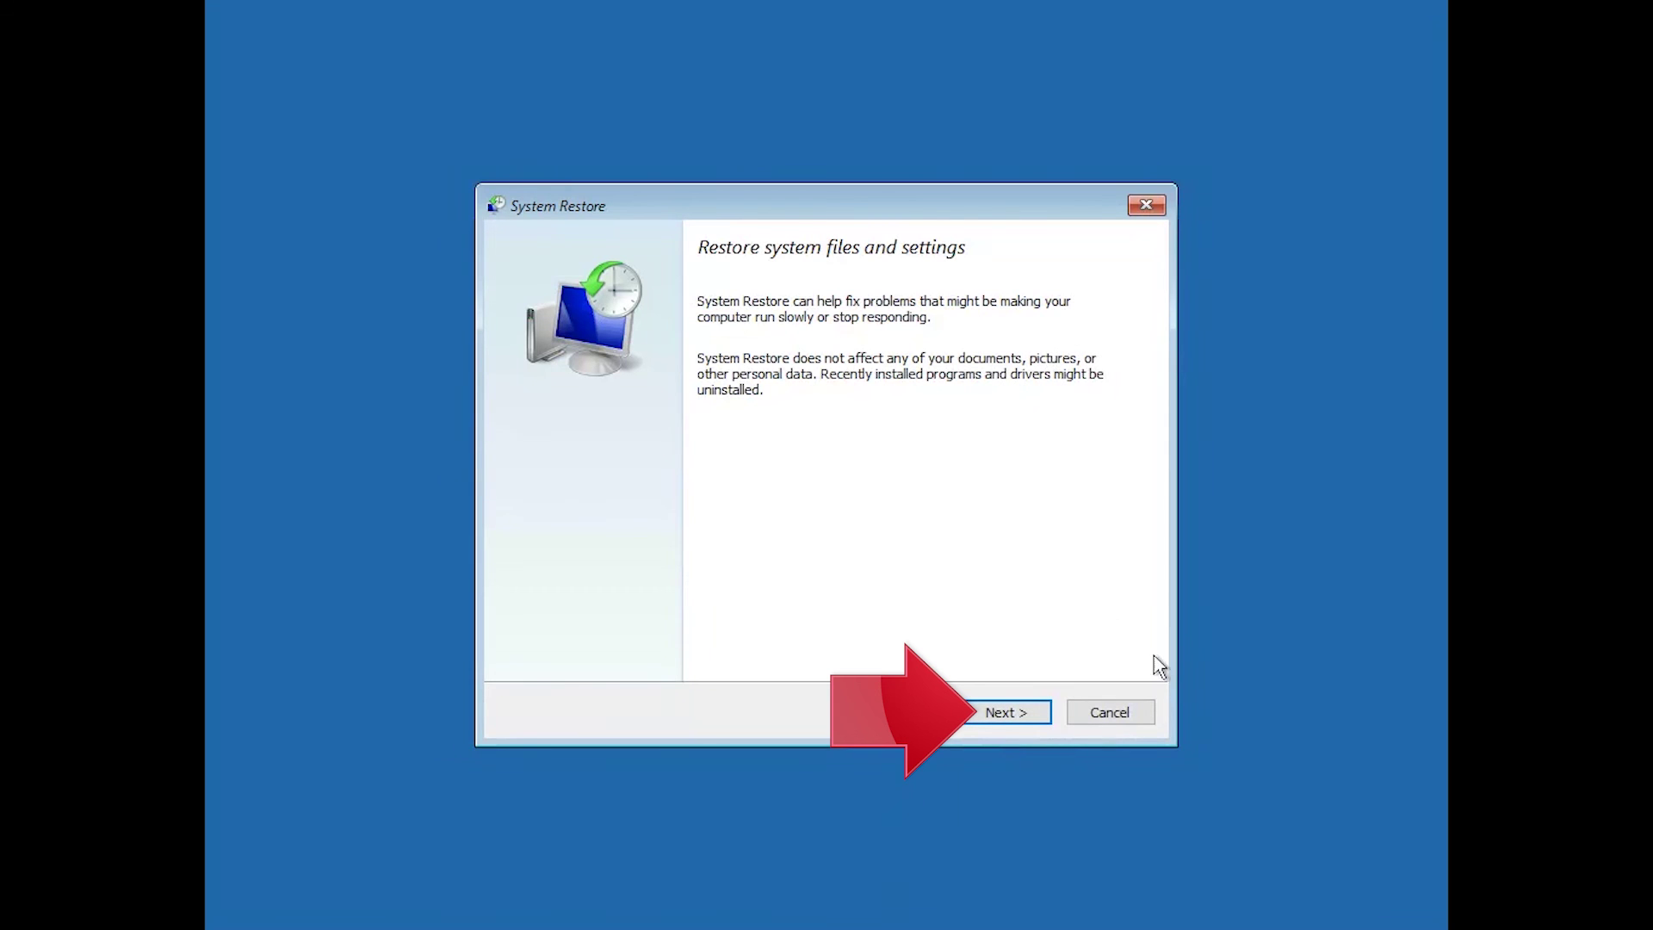
Restore the system to the 1/6/2018 11:06:47 PM restore point, confirm, and restart when finished
{"action": "left_click", "coordinate": [1006, 714]}
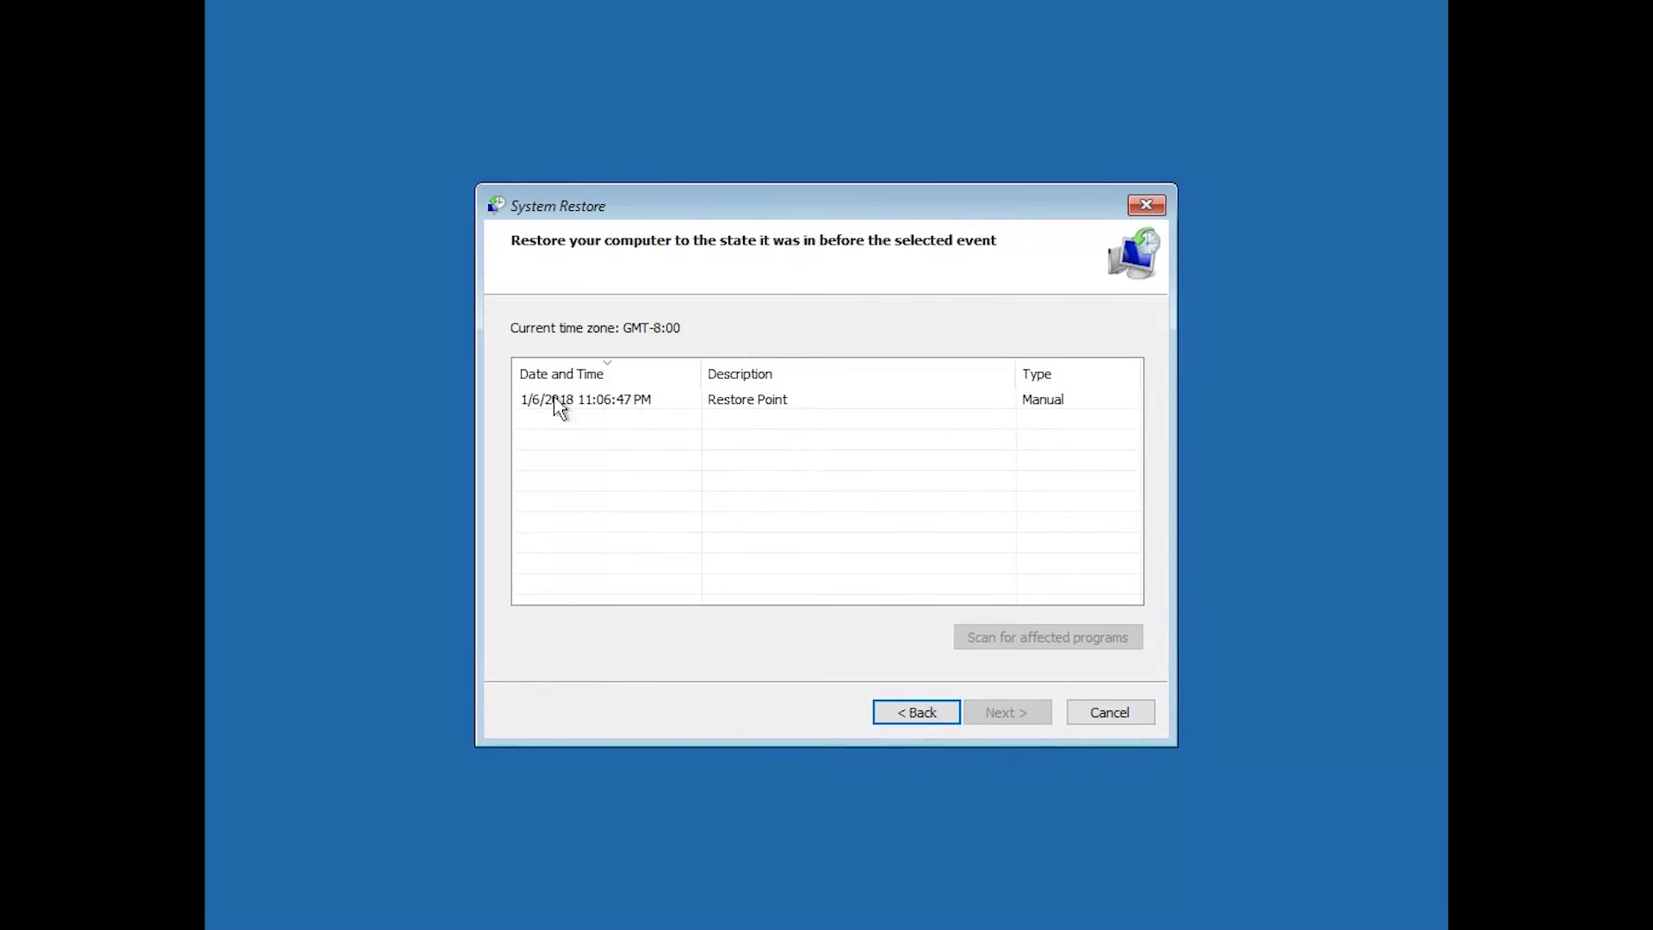
{"action": "left_click", "coordinate": [683, 412]}
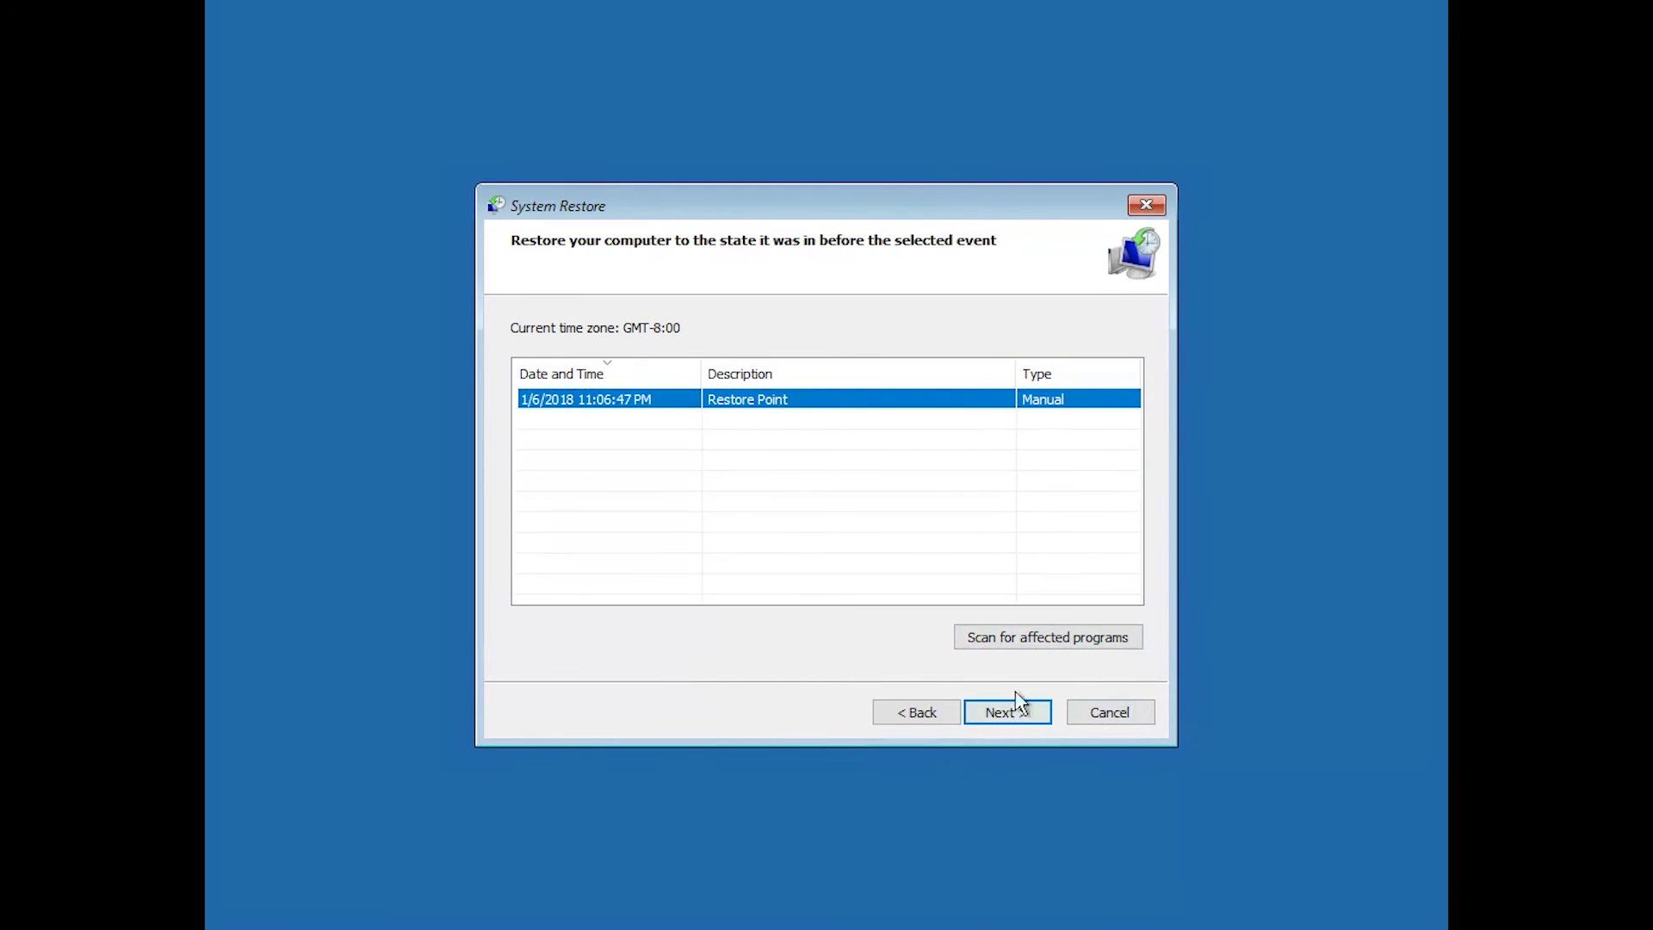
{"action": "left_click", "coordinate": [982, 722]}
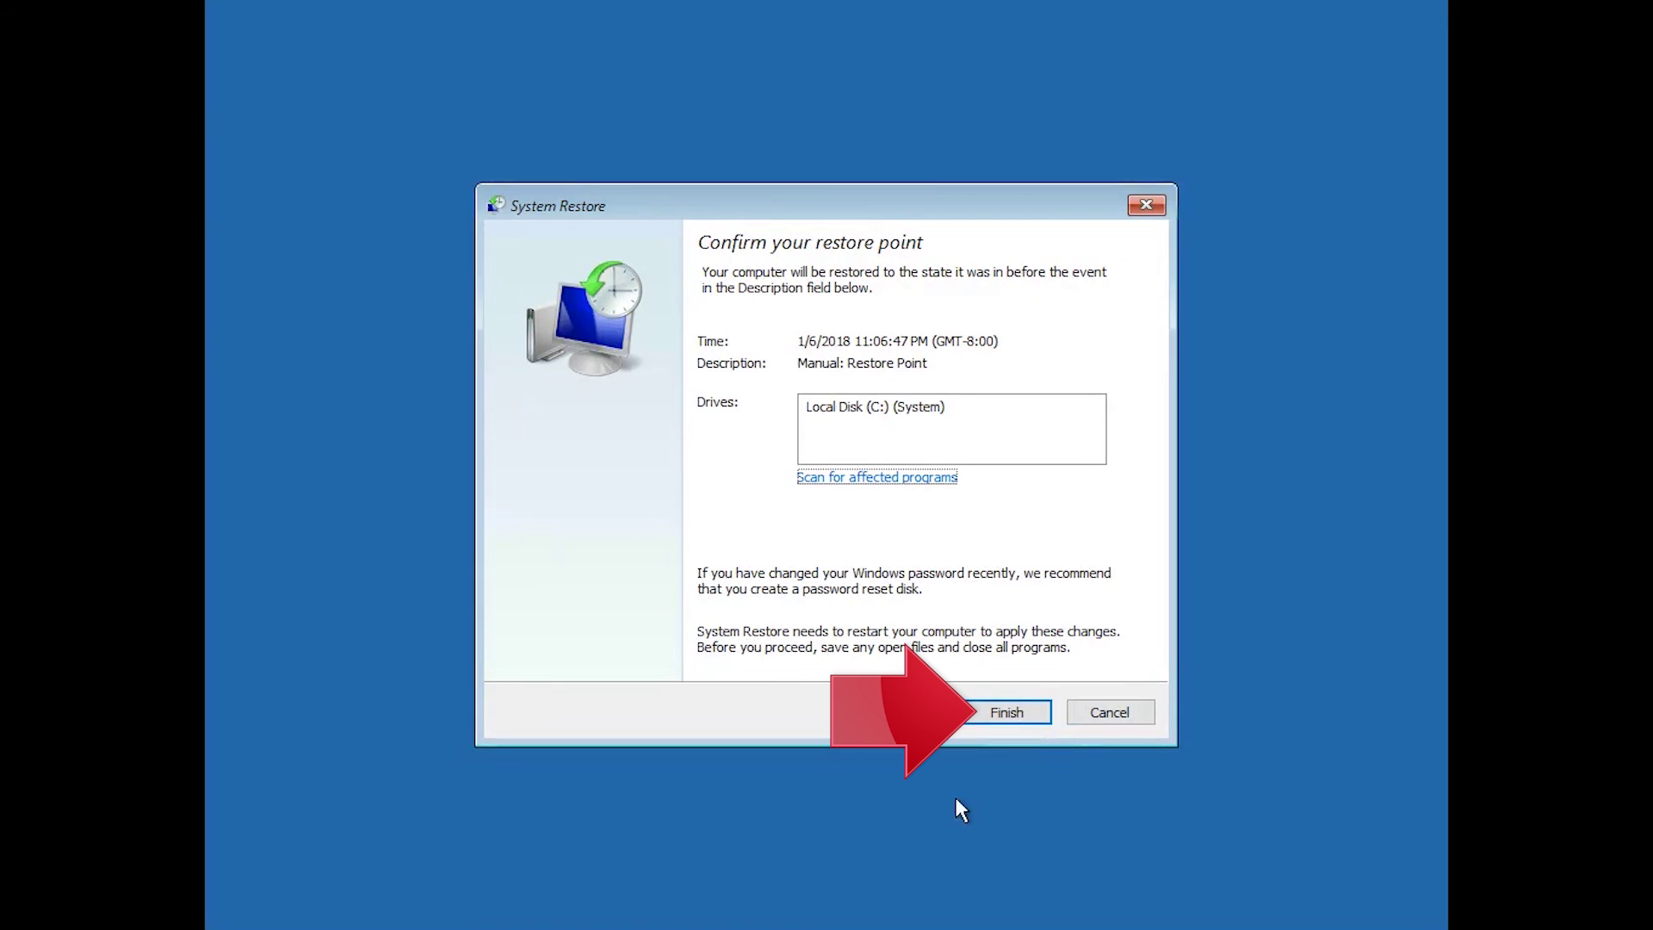
{"action": "left_click", "coordinate": [1007, 713]}
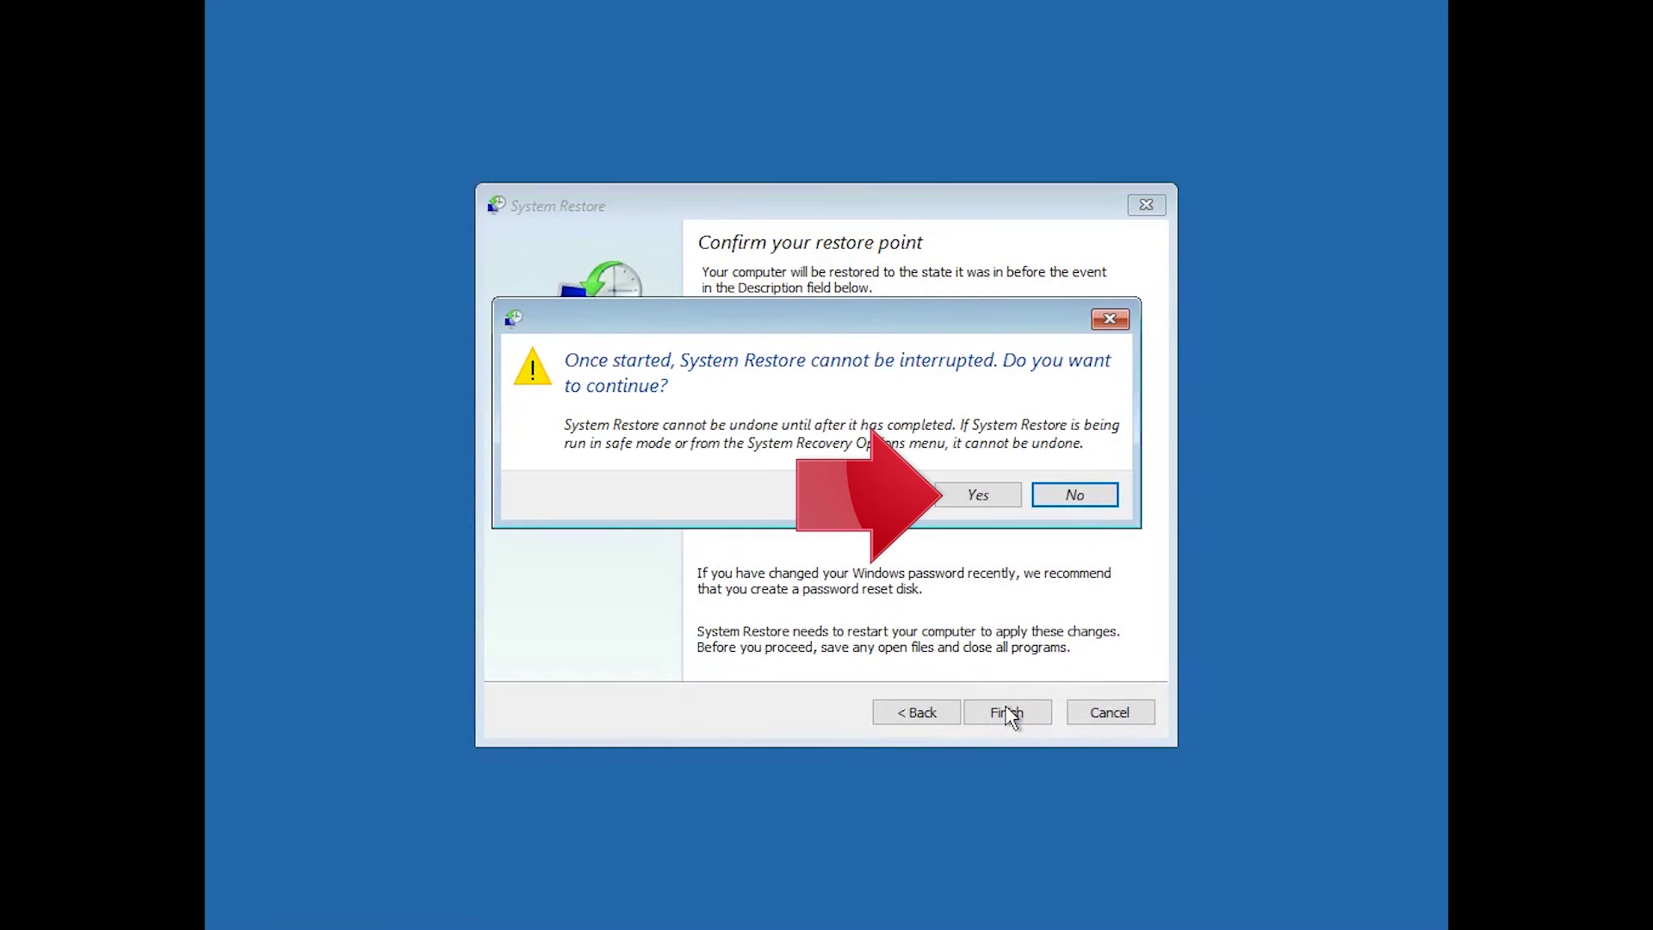
{"action": "left_click", "coordinate": [989, 497]}
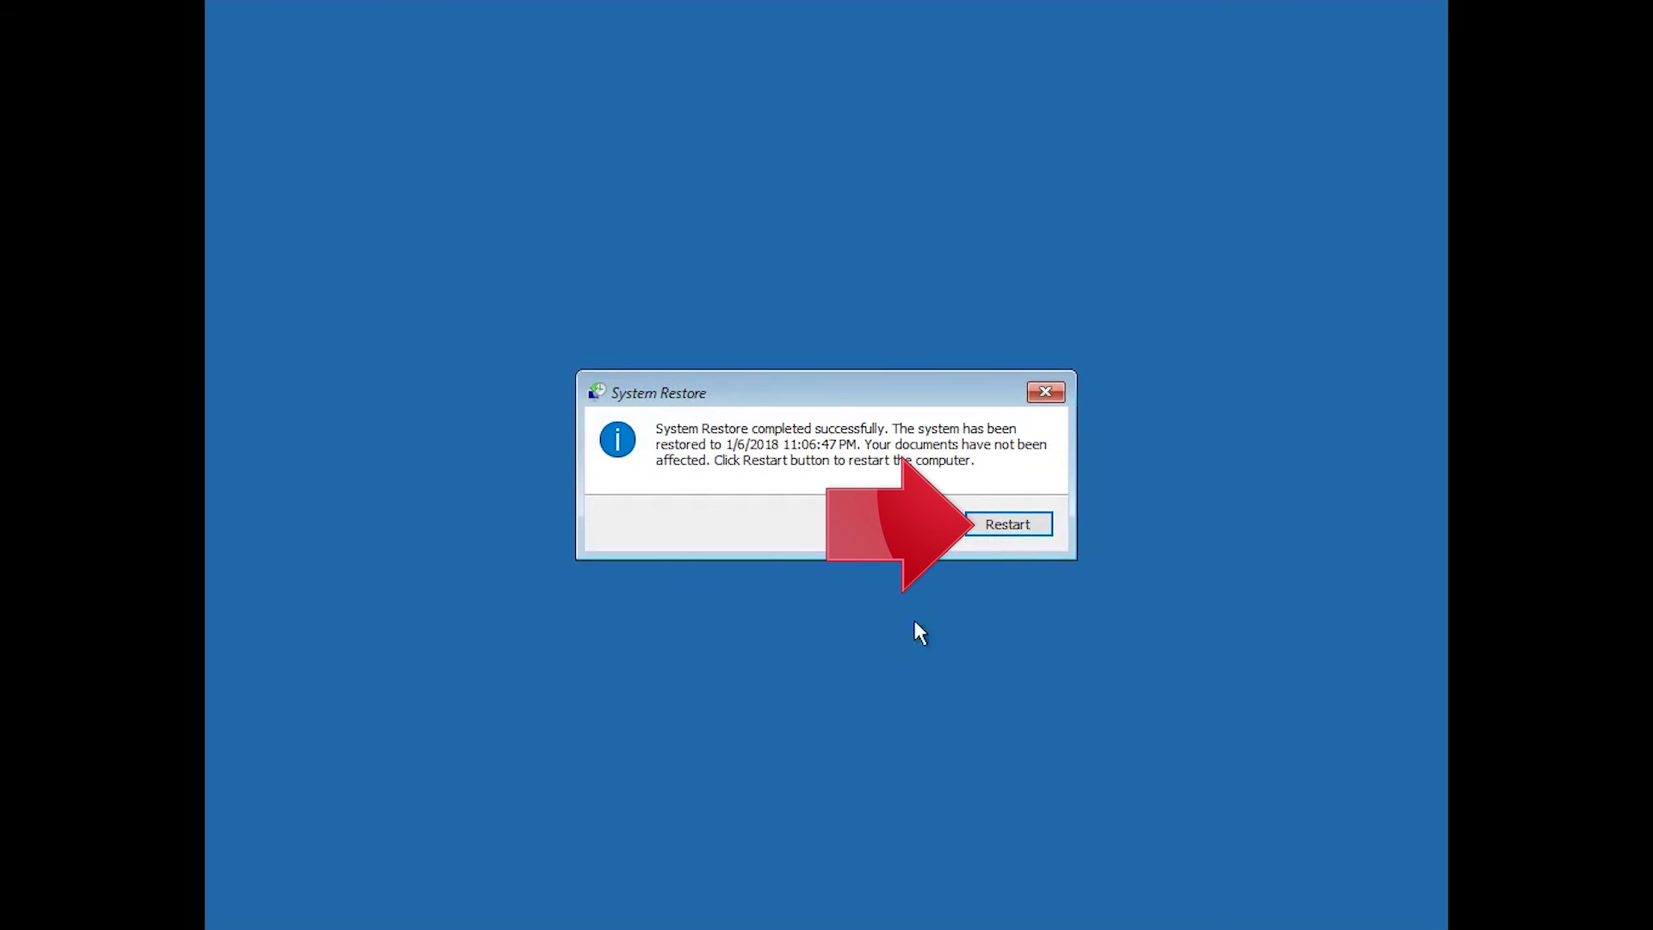
{"action": "left_click", "coordinate": [1002, 525]}
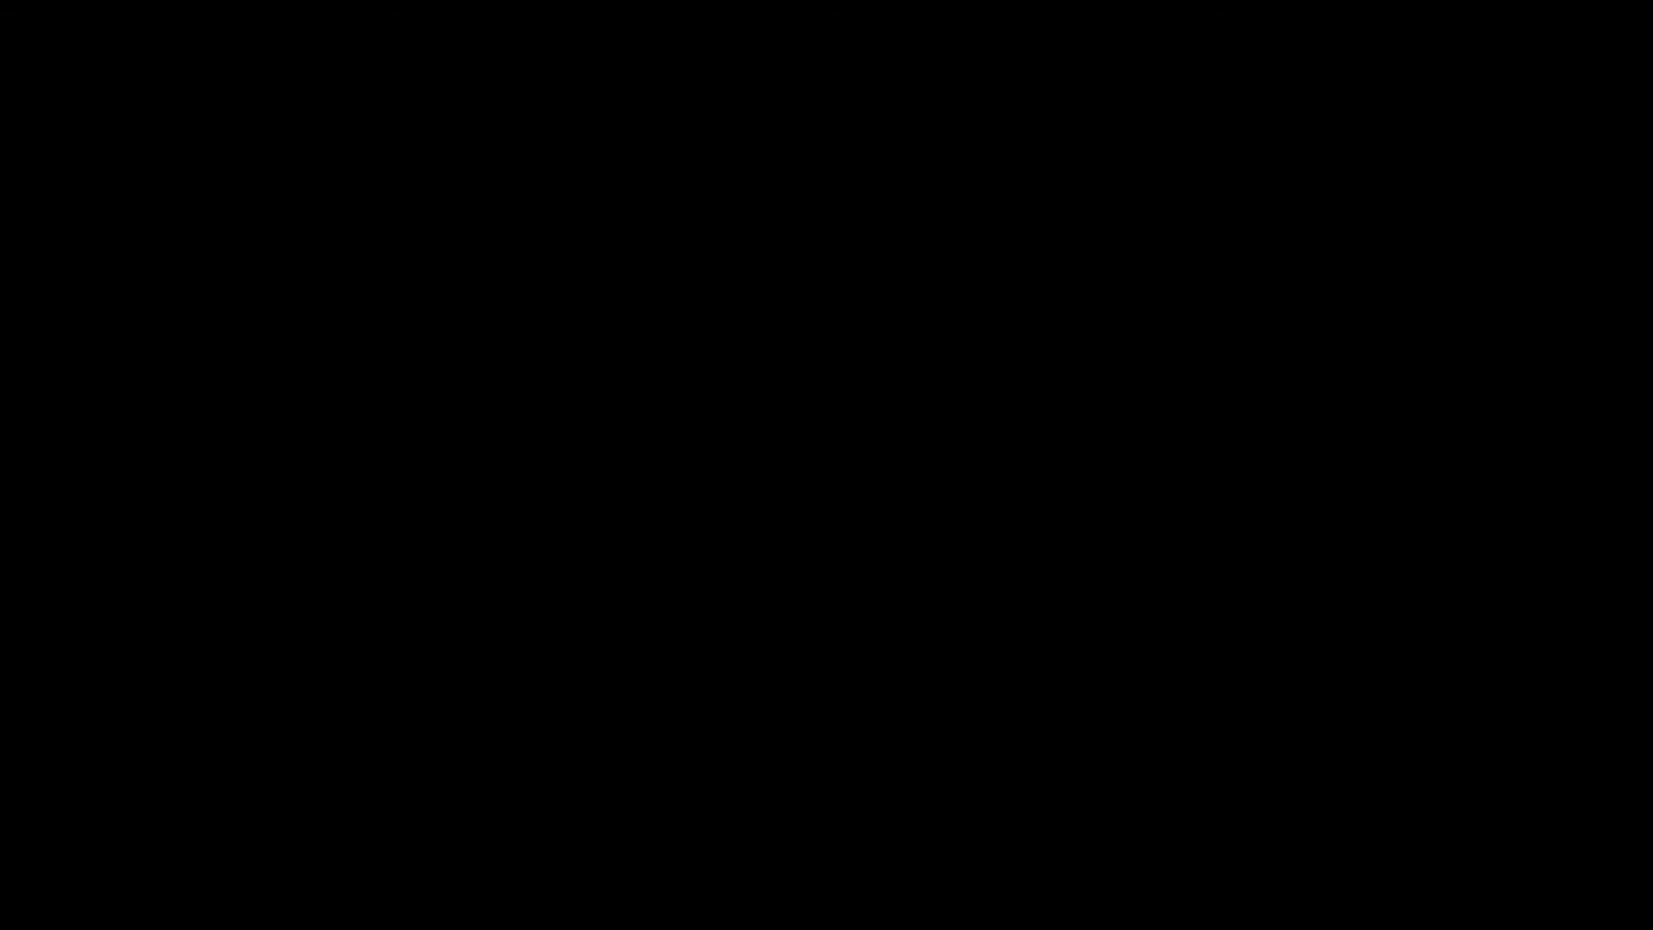